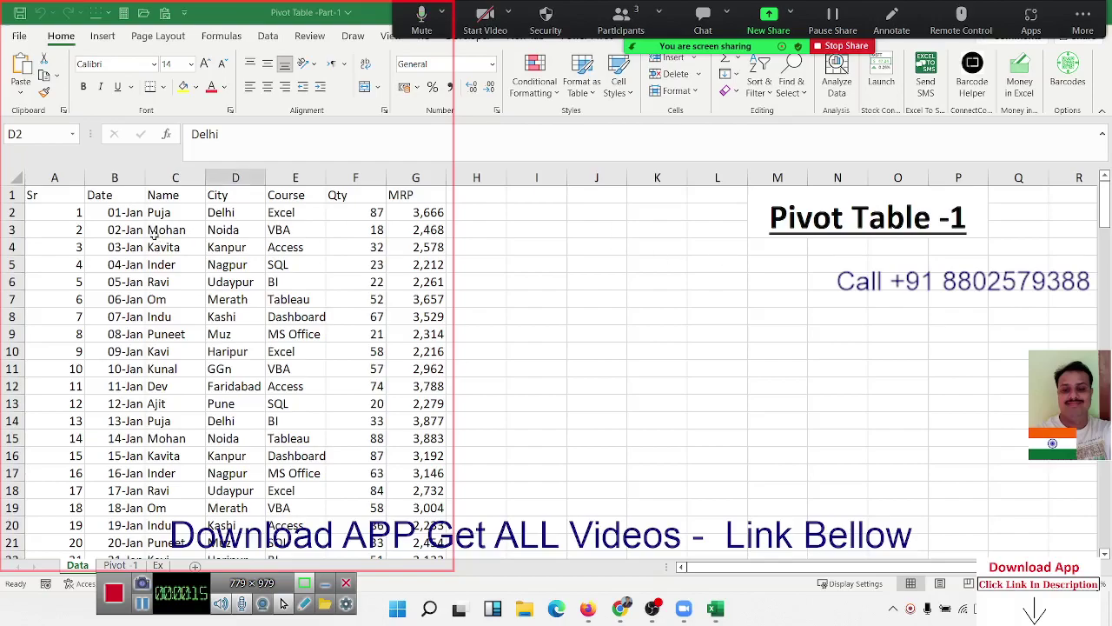
Step: Review the Date, City, Course, Qty and MRP column headings and the first MRP values
click(135, 196)
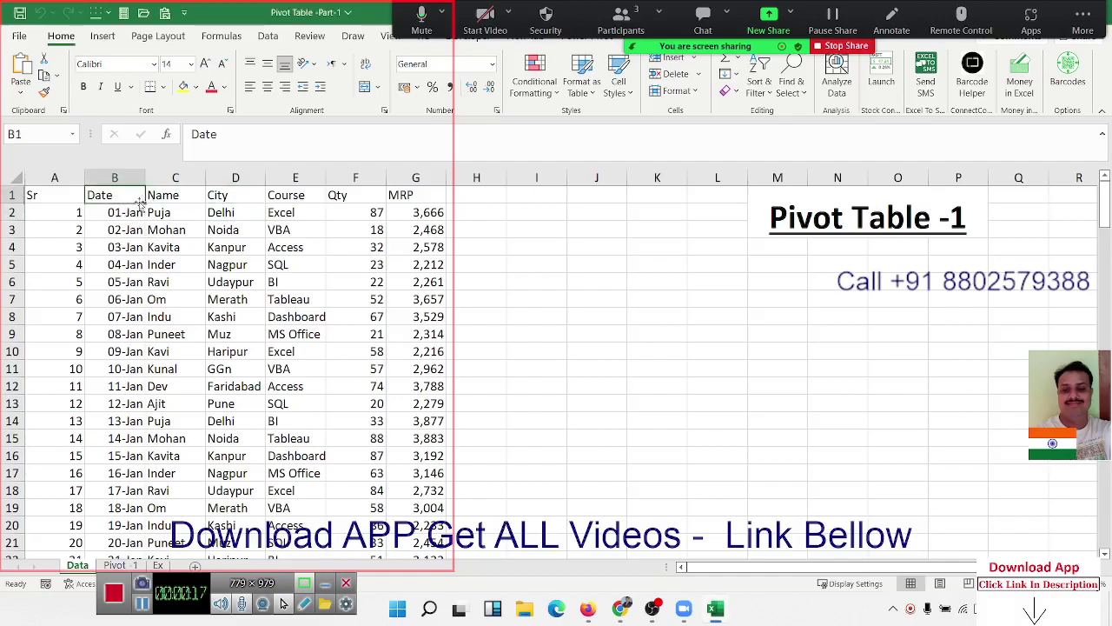
click(167, 197)
click(221, 201)
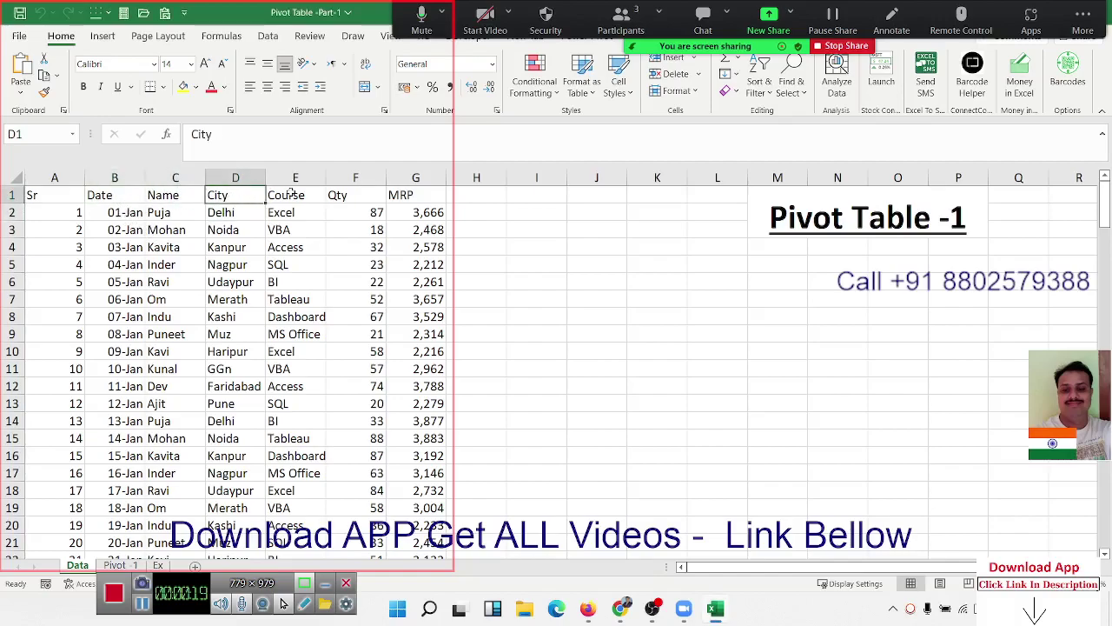
click(293, 196)
click(338, 197)
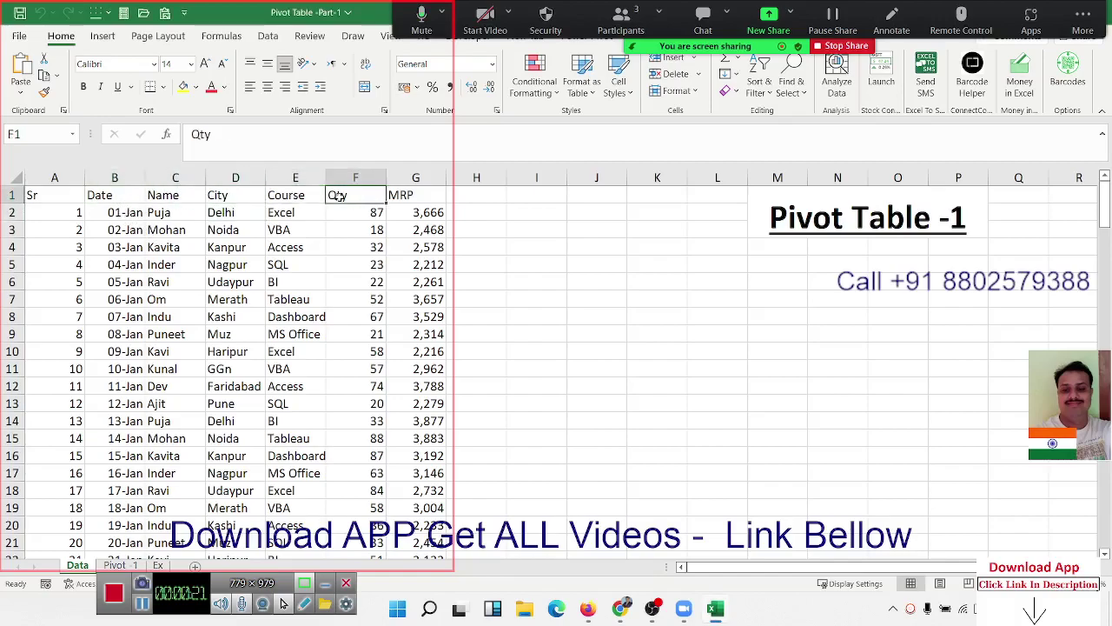
click(402, 197)
drag(401, 197, 399, 292)
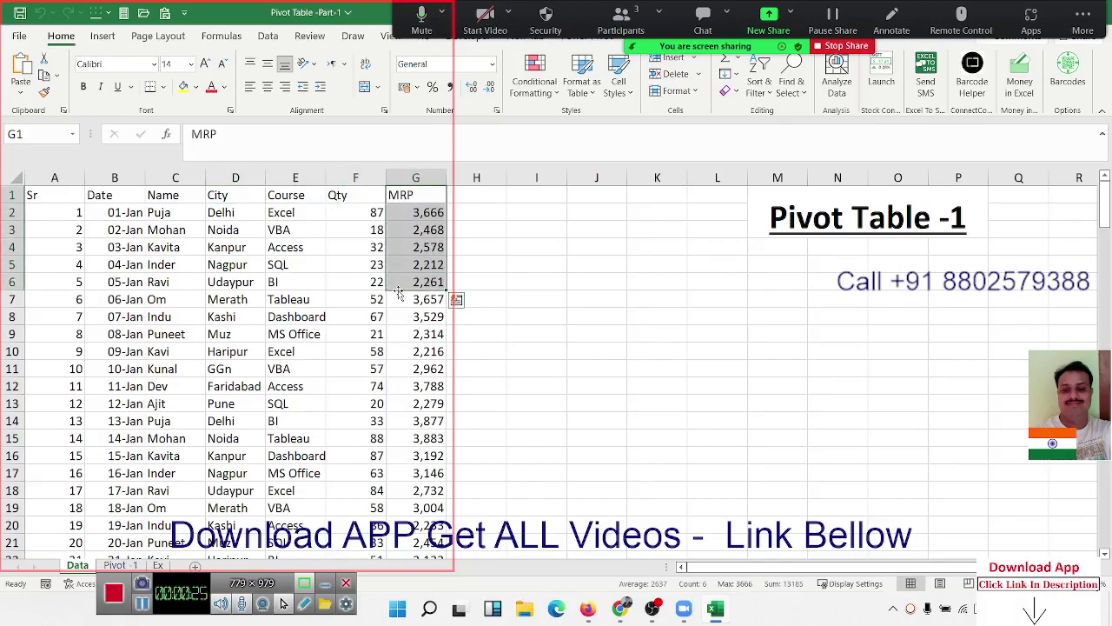
Step: Highlight sample City, Course and Qty entries, then select cell A1 in the data
click(256, 405)
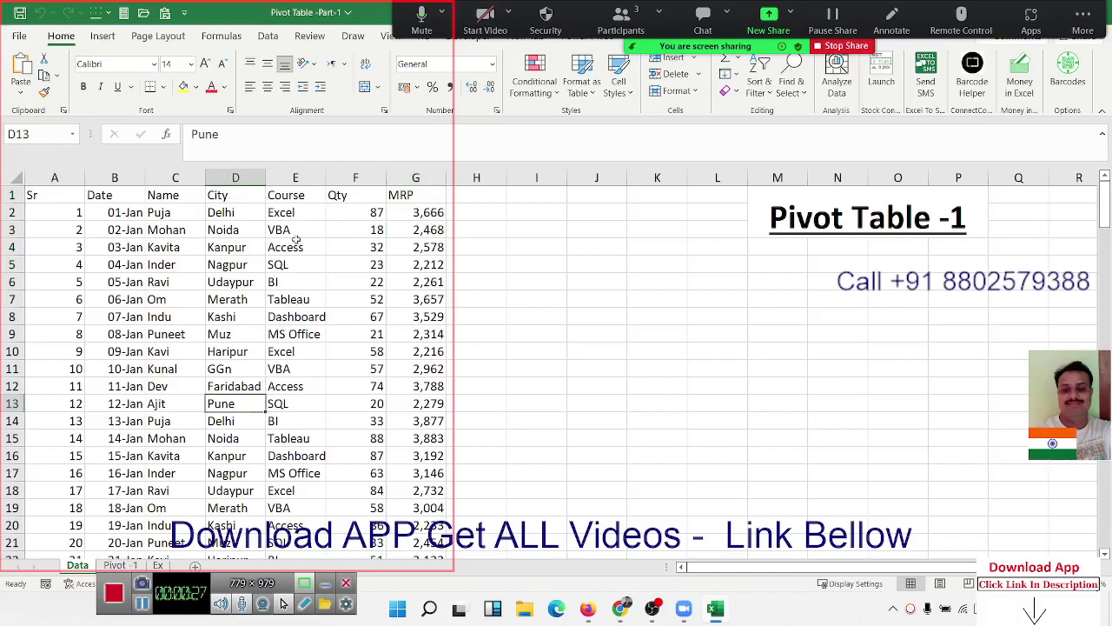
drag(296, 213, 296, 334)
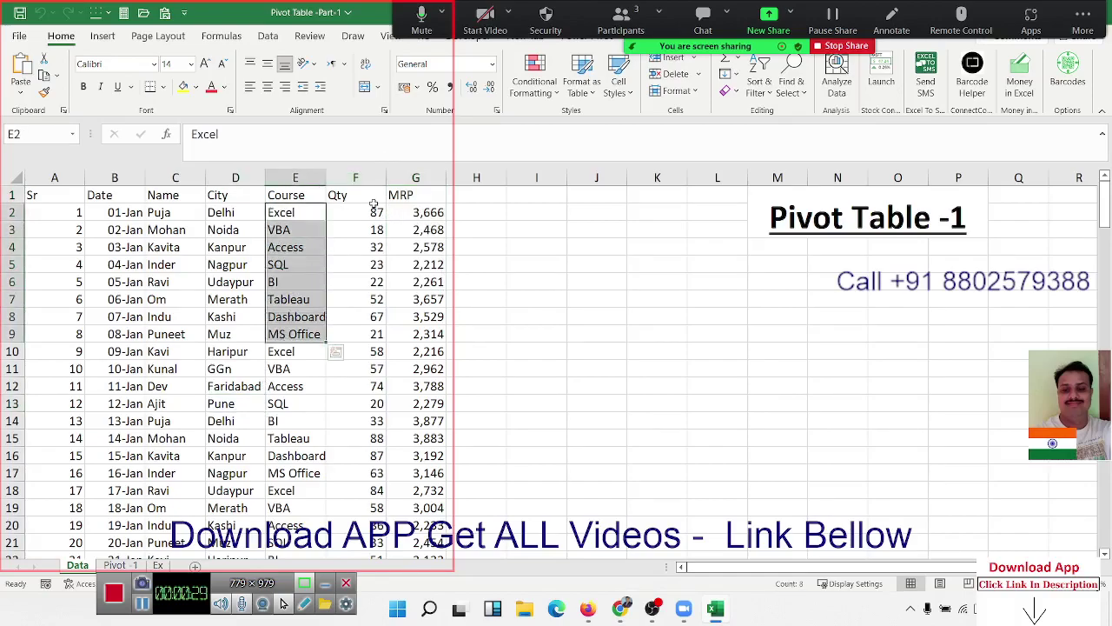
drag(373, 211, 359, 281)
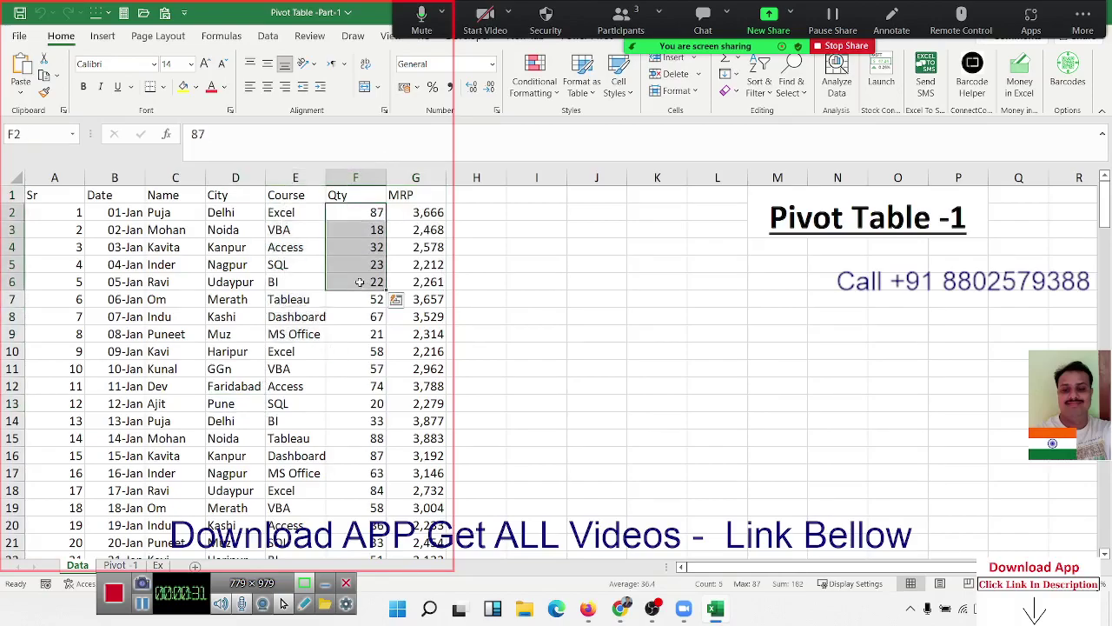
click(74, 194)
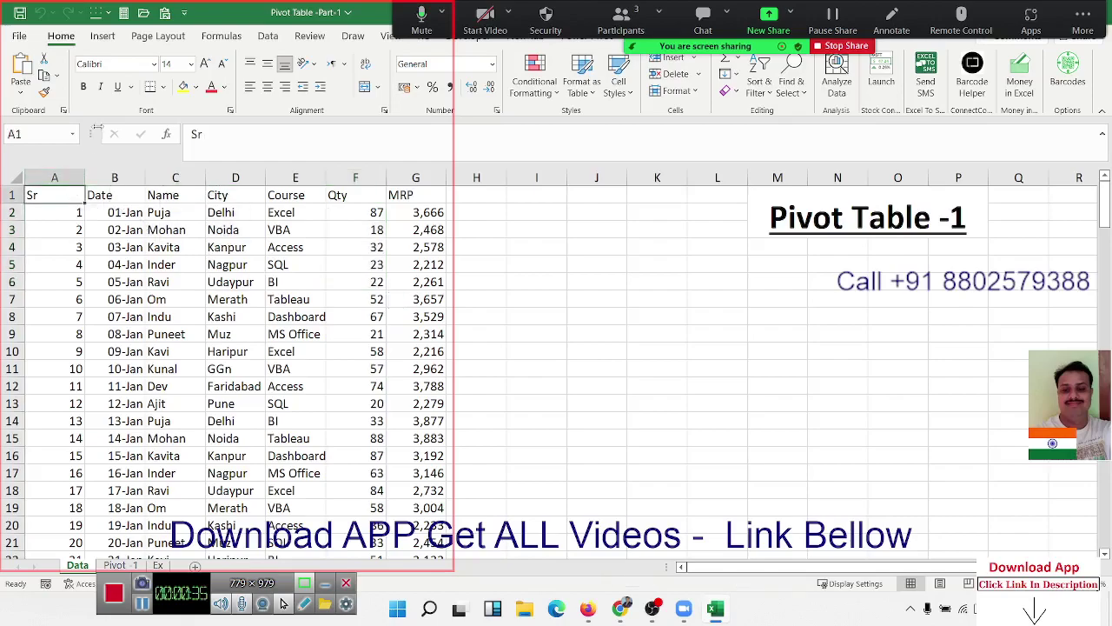
Step: Insert a PivotTable from the Data records on a new worksheet
click(116, 36)
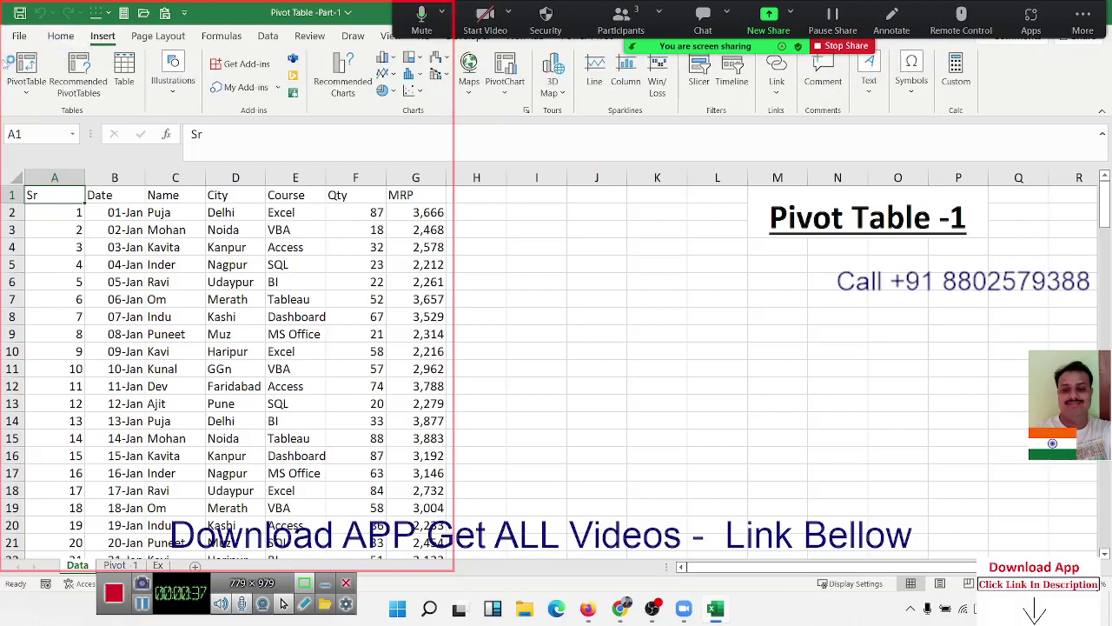
click(26, 68)
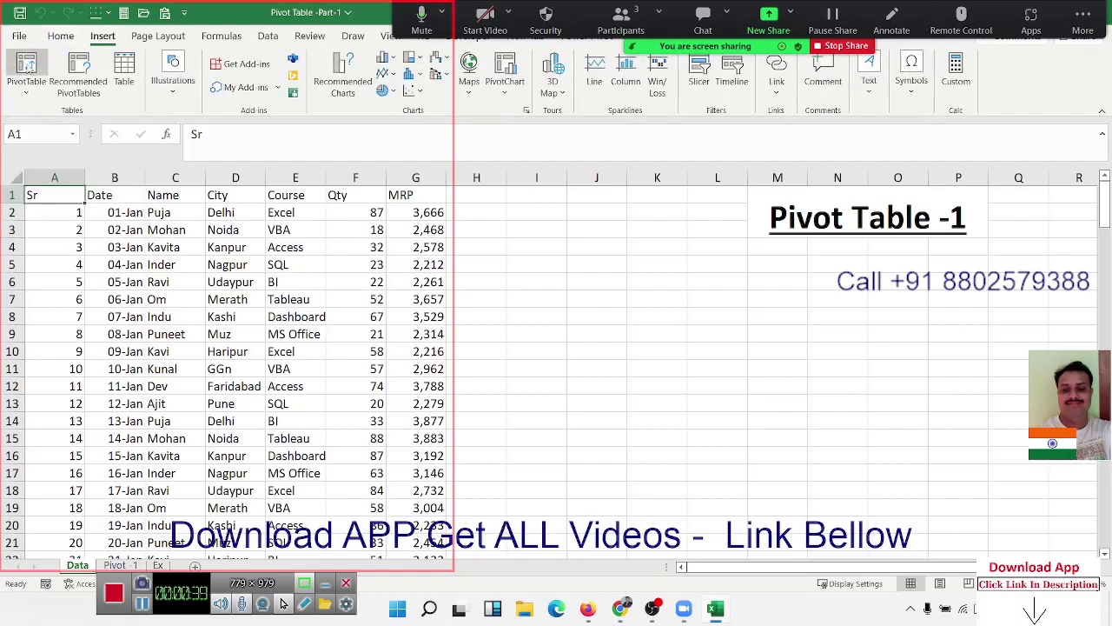
drag(405, 282, 143, 215)
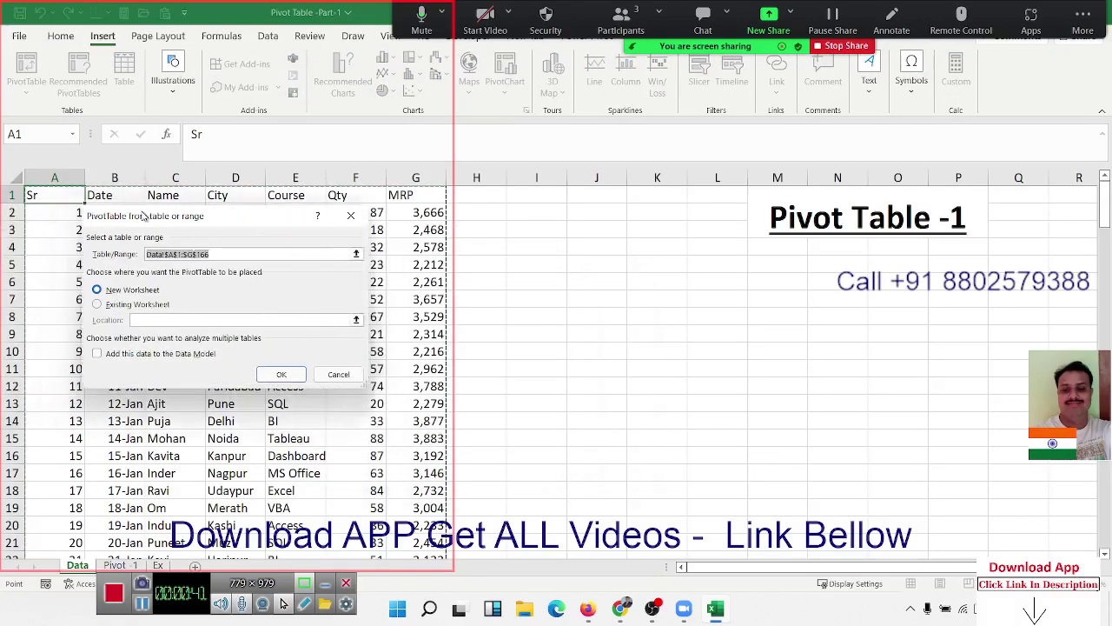
click(273, 374)
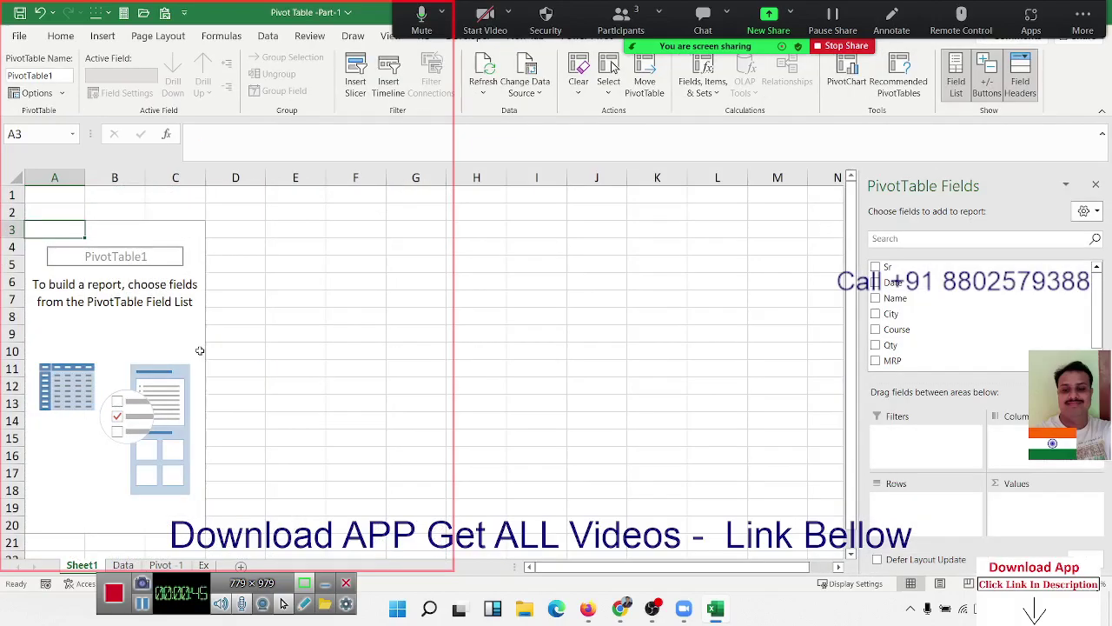
Step: Sum Qty by Course in the pivot, with Tableau at 1041 and a Grand Total of 8318
mouse_move(1021, 179)
mouse_down()
mouse_move(217, 187)
mouse_move(302, 218)
mouse_up()
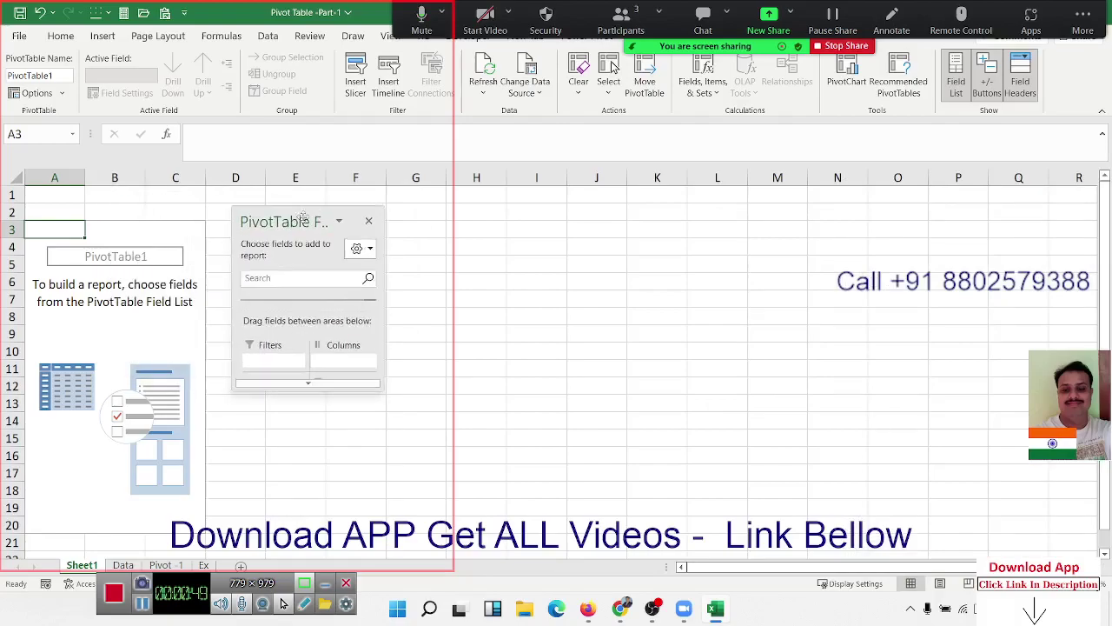
drag(303, 219, 1014, 202)
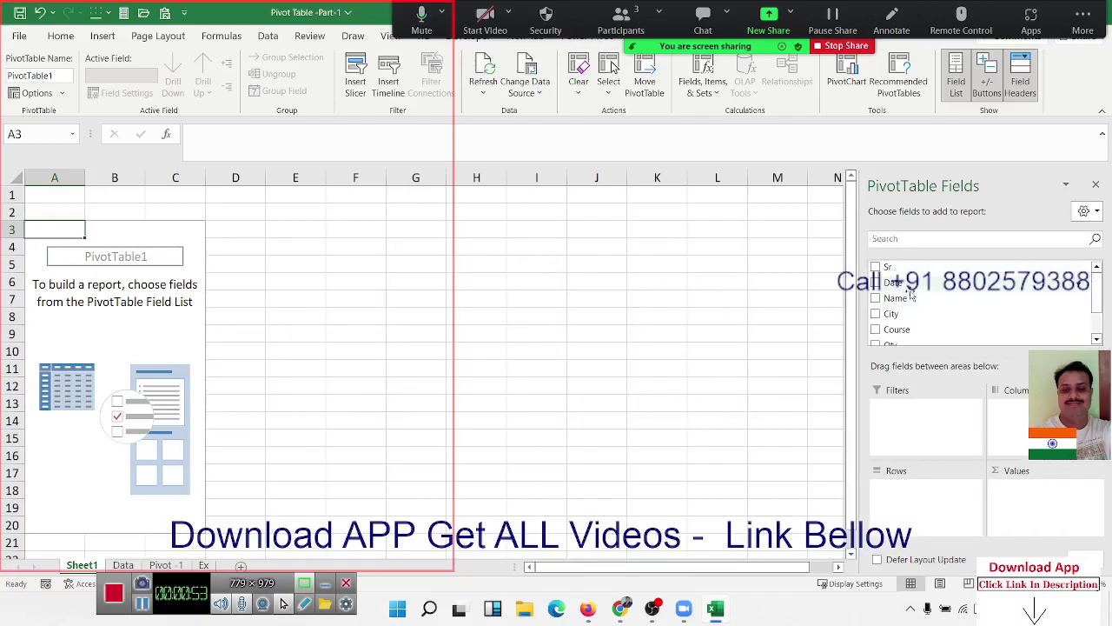
click(902, 330)
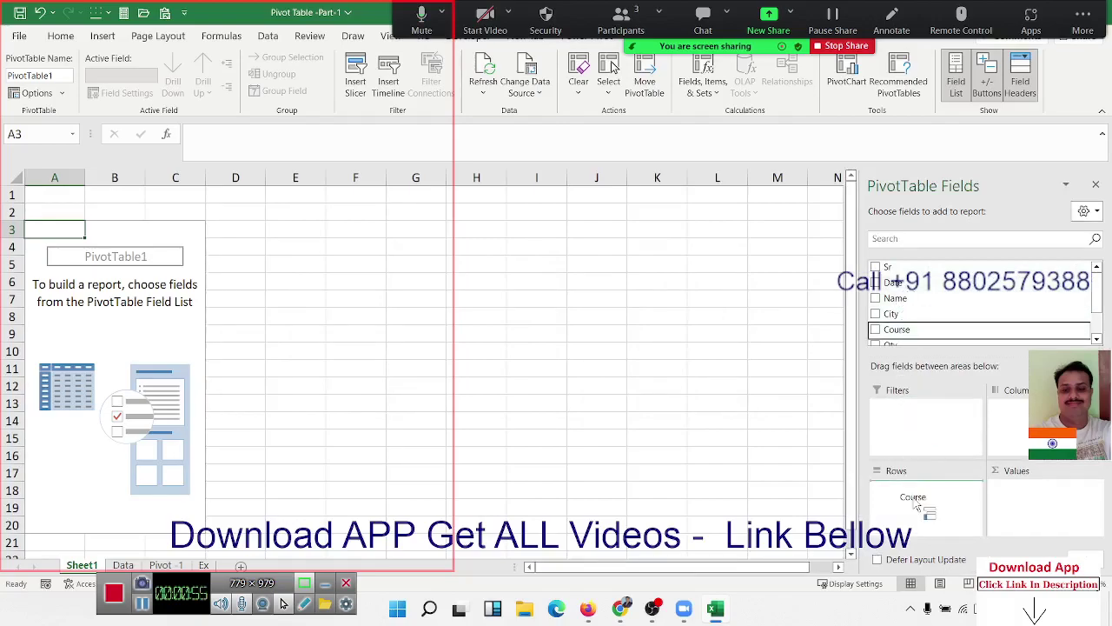
drag(891, 344, 1008, 482)
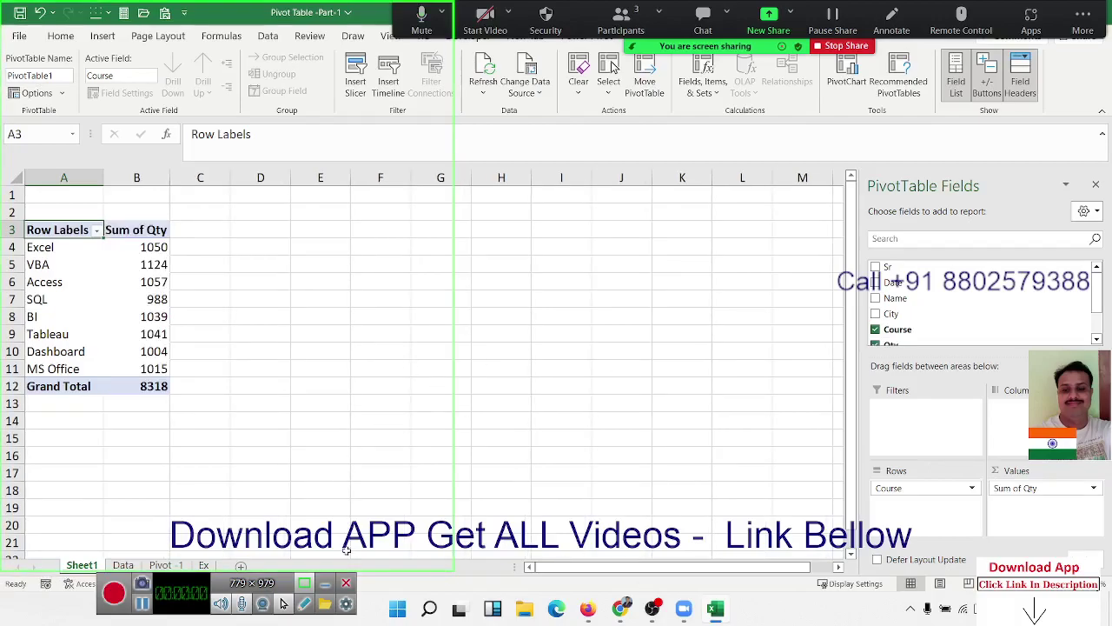
click(163, 335)
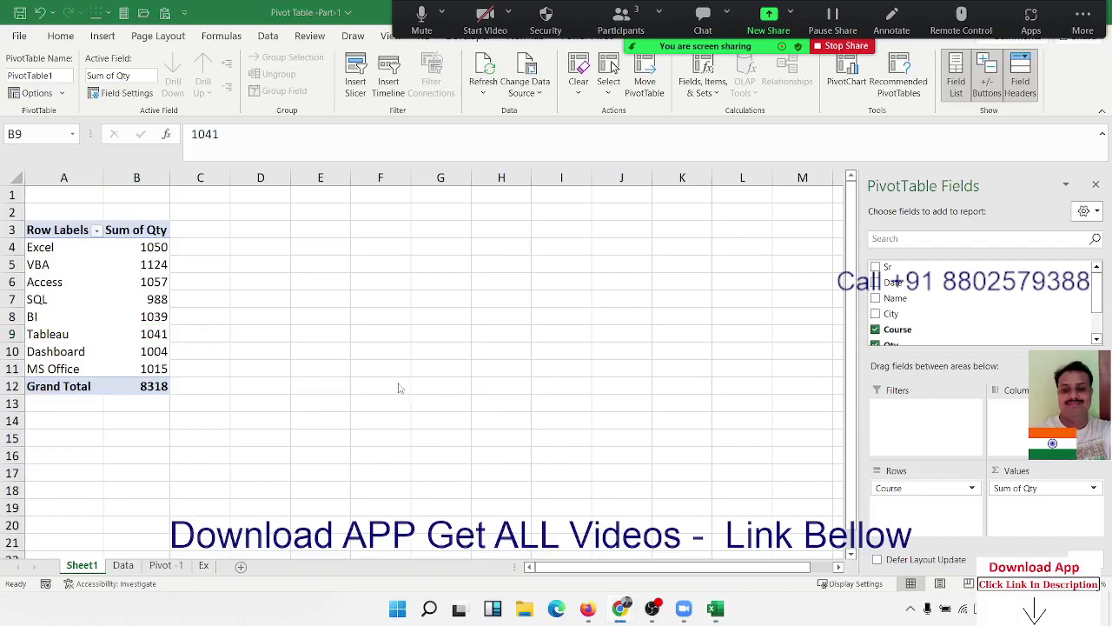
Step: Delete the Sheet1 tab permanently, then look over the Data sheet's course sales records
click(78, 567)
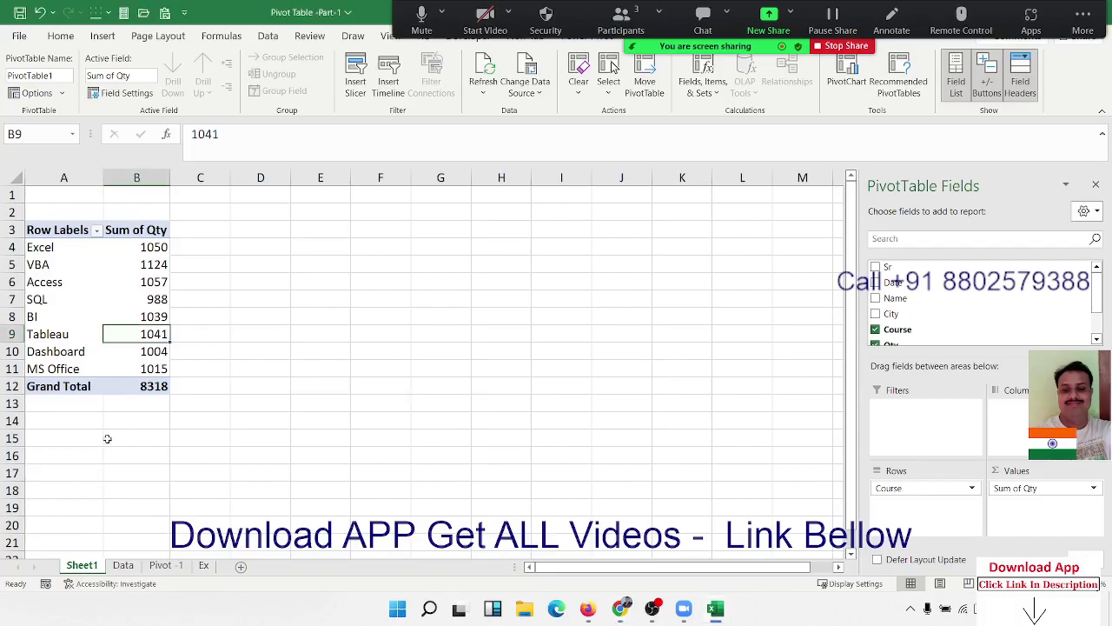
right_click(85, 567)
click(132, 387)
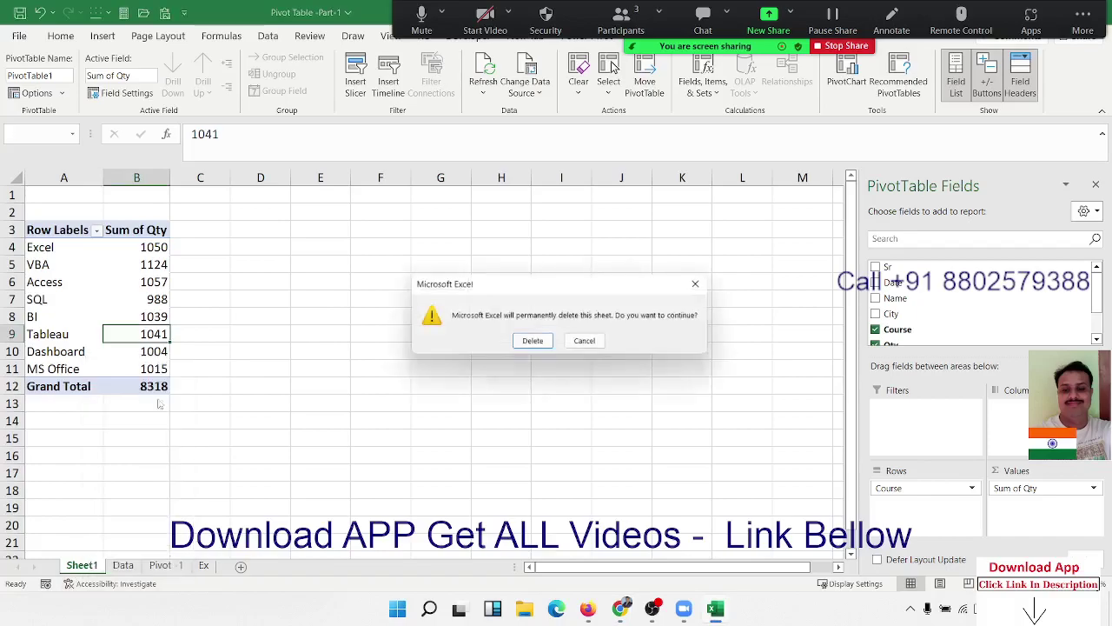
click(536, 342)
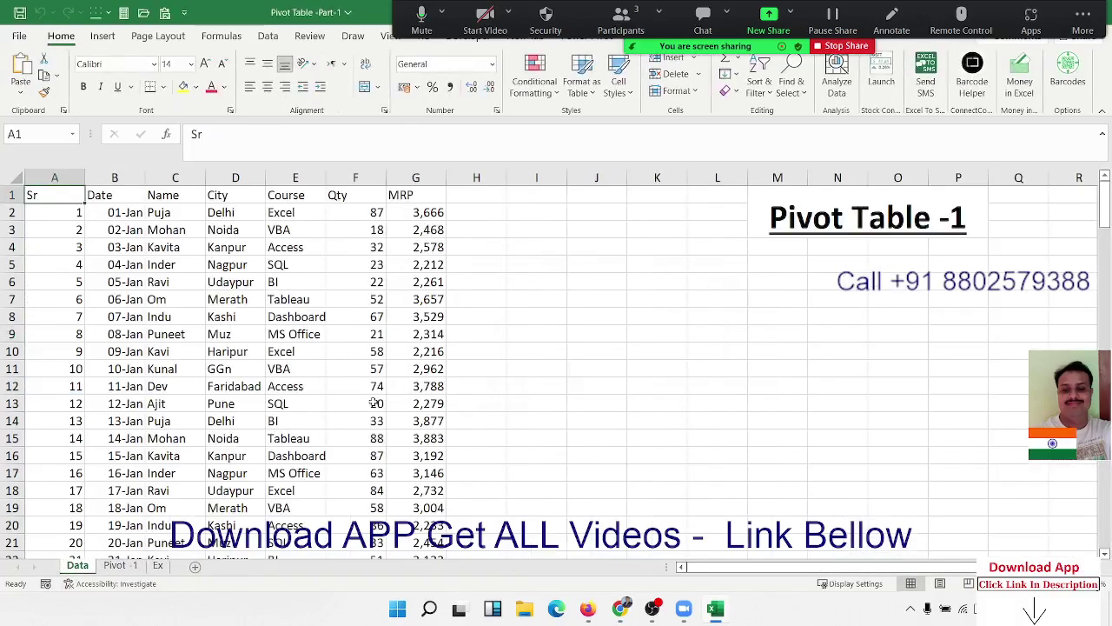
scroll(171, 356, down, 13)
scroll(169, 351, down, 10)
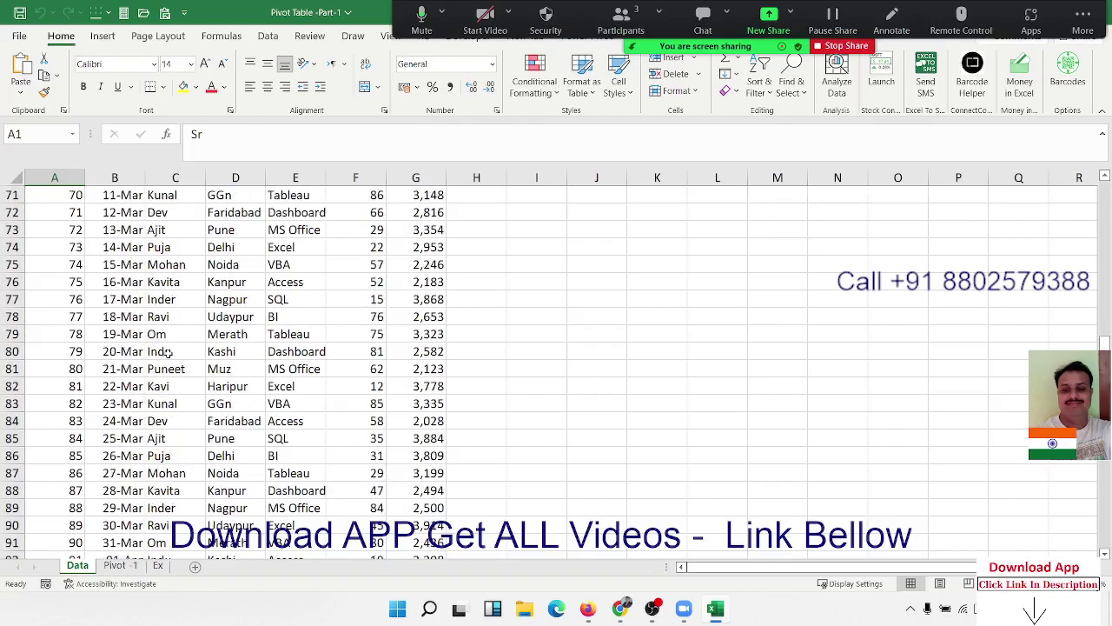
scroll(169, 351, down, 13)
scroll(170, 351, down, 10)
scroll(169, 352, up, 10)
scroll(169, 351, up, 13)
scroll(170, 351, up, 10)
scroll(170, 351, up, 13)
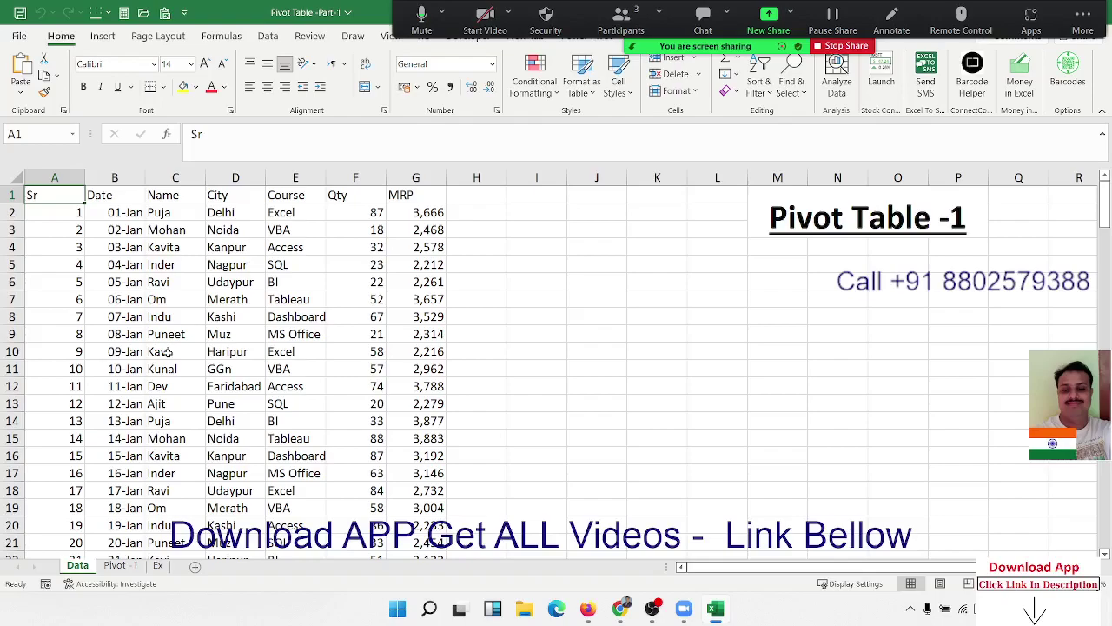
key(Down)
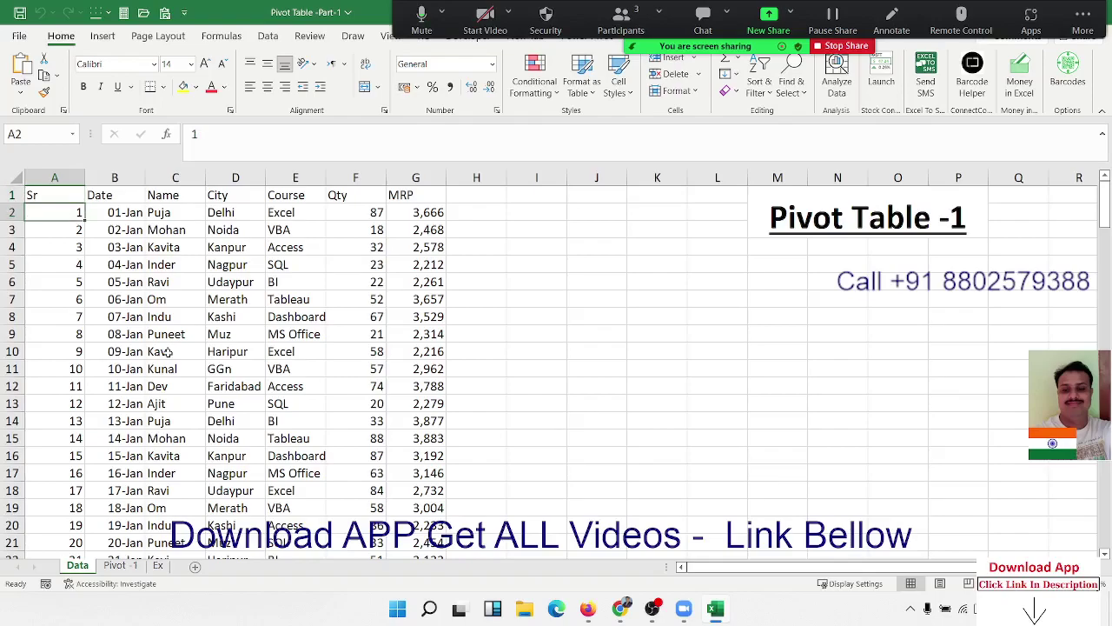
key(Down)
key(Down)
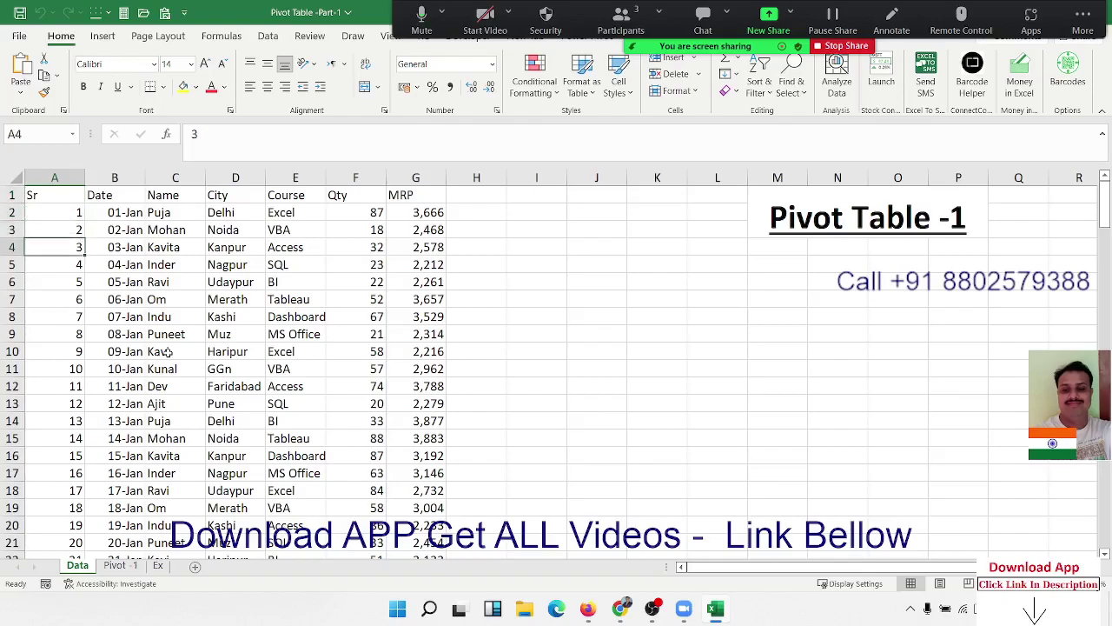
key(Down)
key(Down)
key(Down)
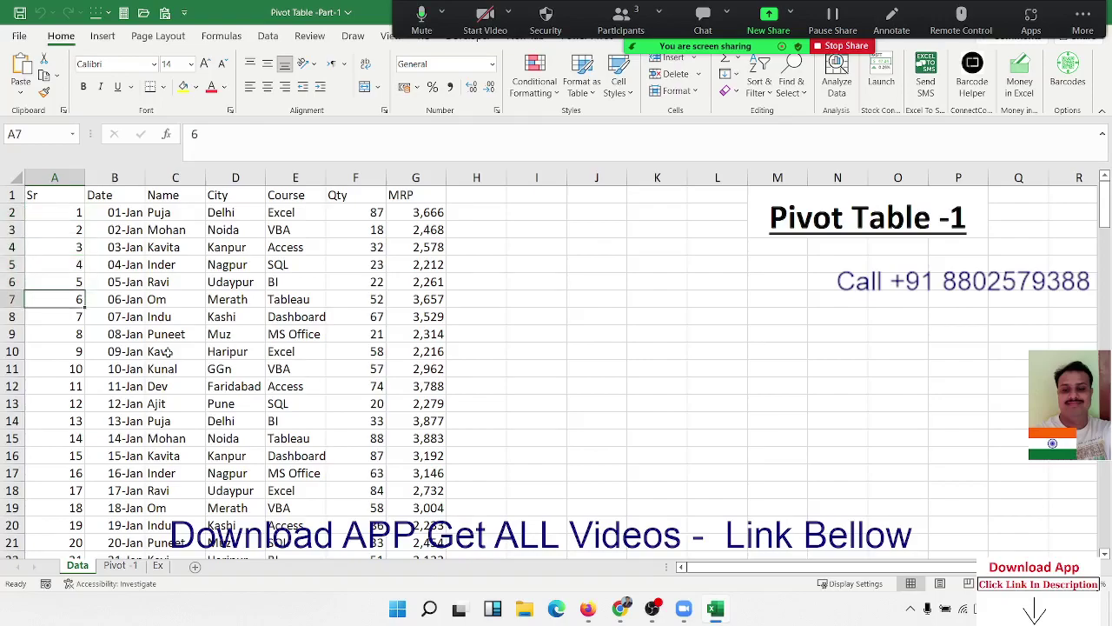
key(Down)
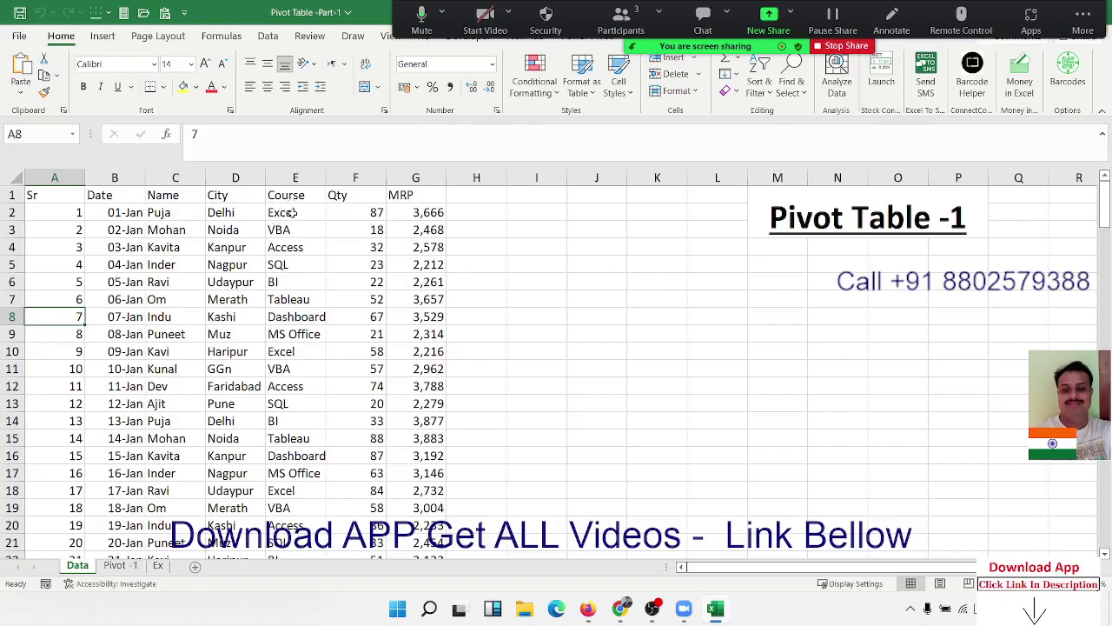
mouse_move(292, 213)
mouse_down()
mouse_move(286, 407)
mouse_move(323, 471)
mouse_up()
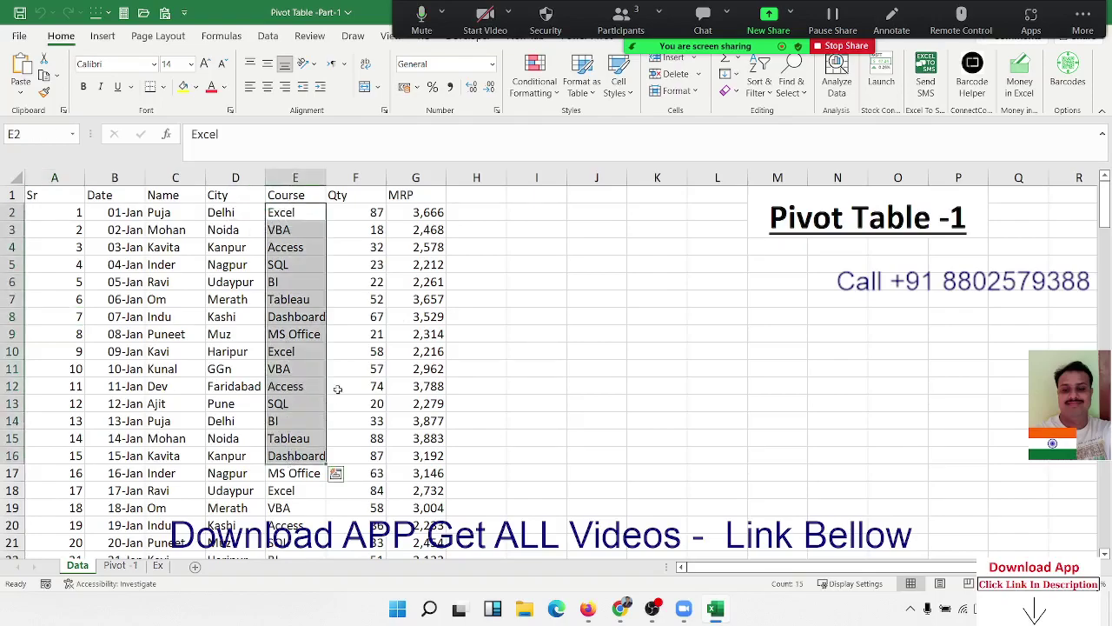
click(372, 217)
drag(370, 230, 360, 379)
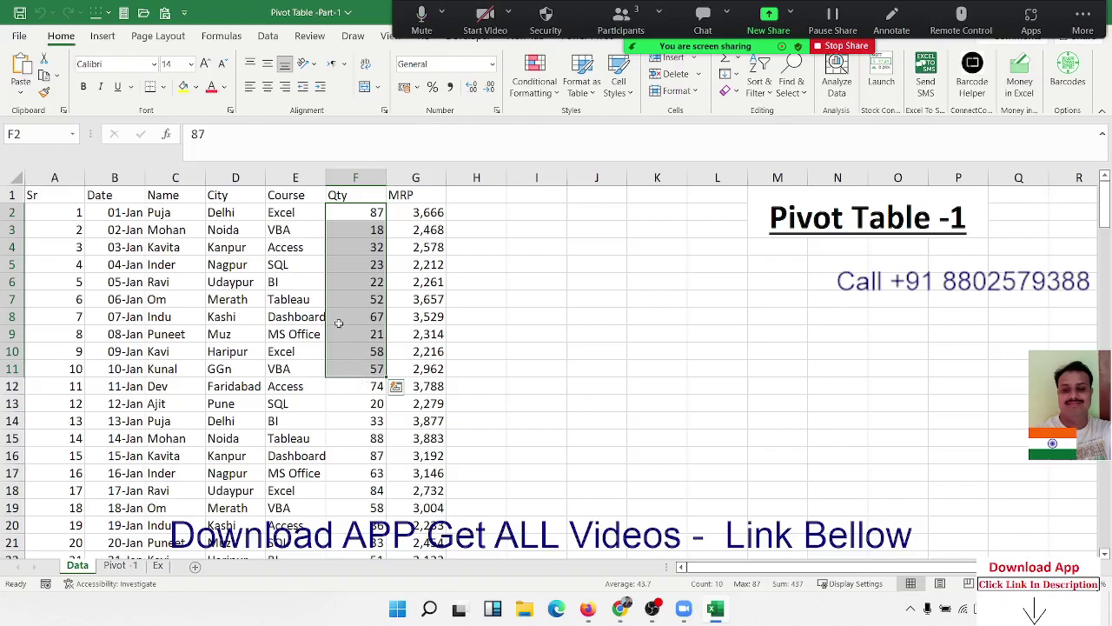
click(174, 317)
click(179, 248)
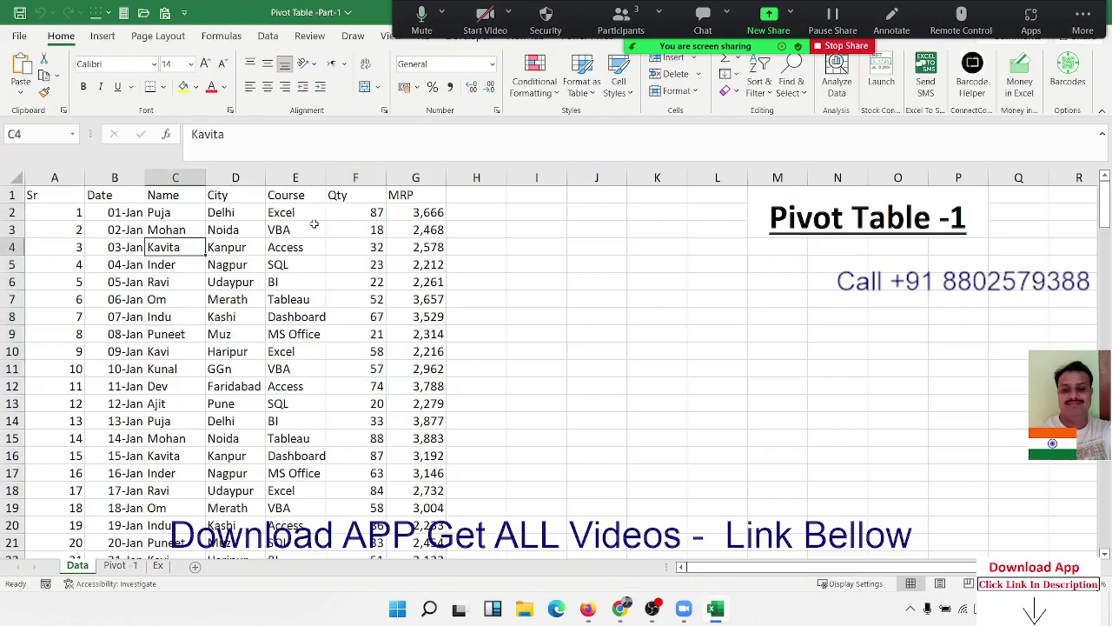
click(314, 225)
click(383, 231)
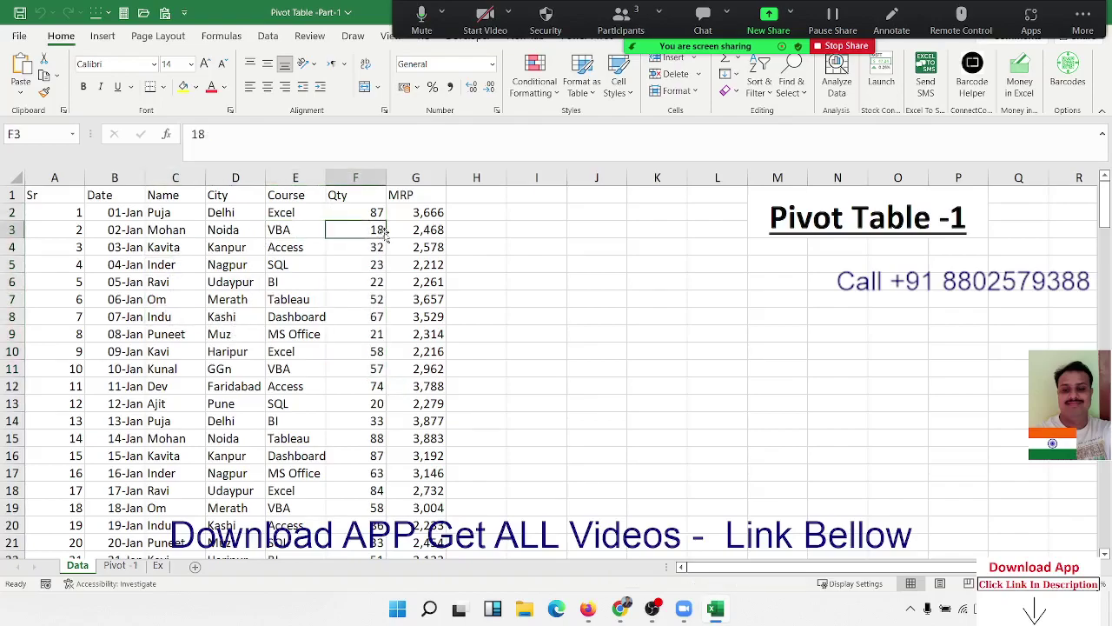
click(260, 297)
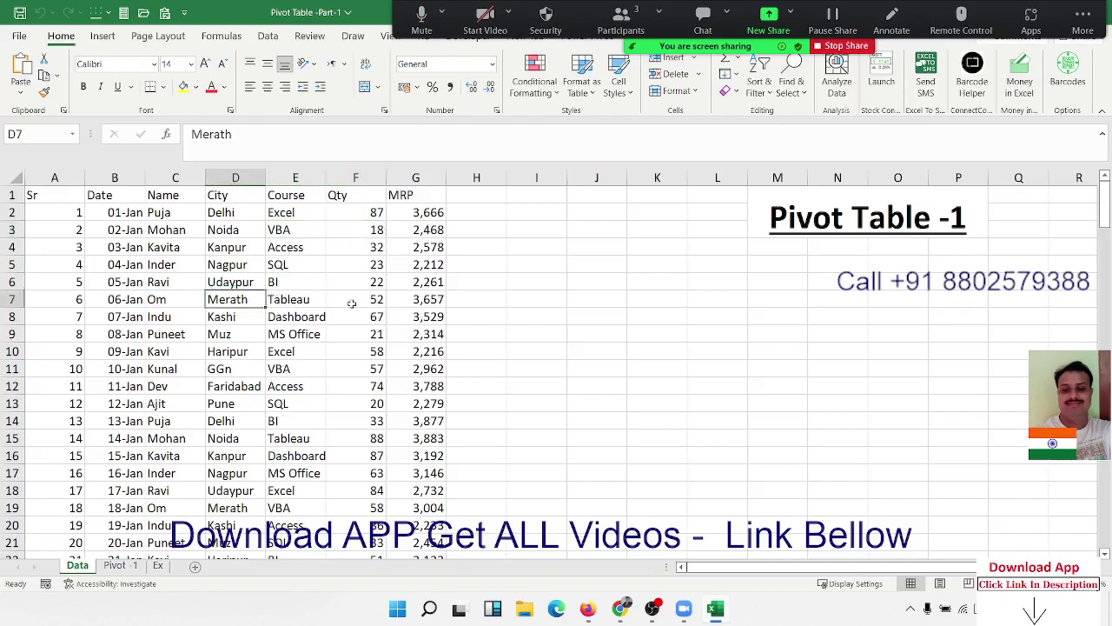
click(391, 313)
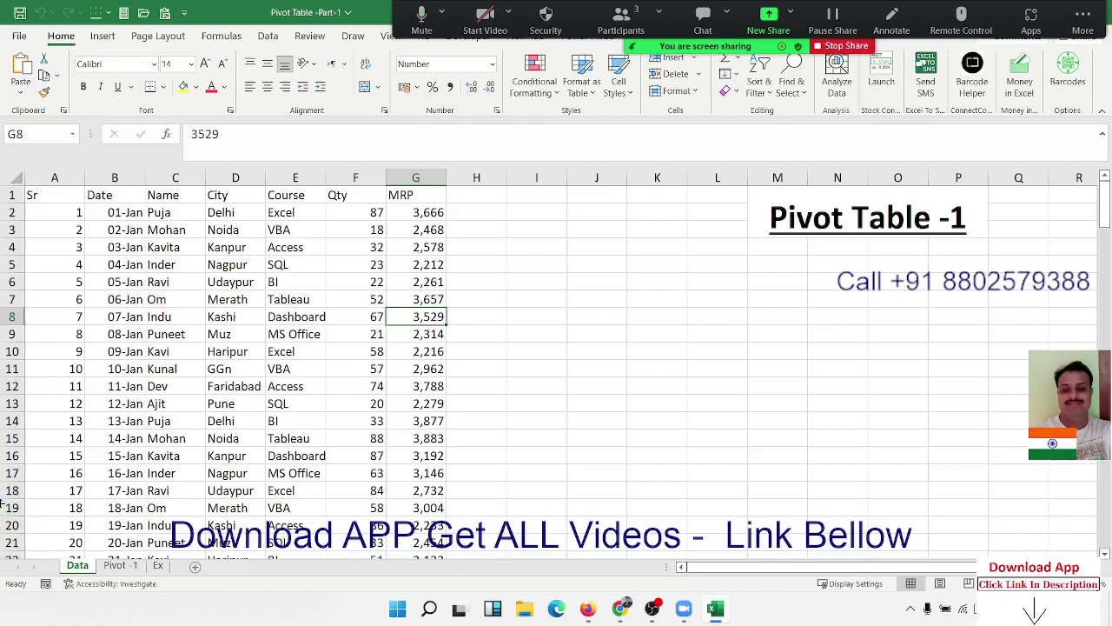
click(617, 301)
text(Excel)
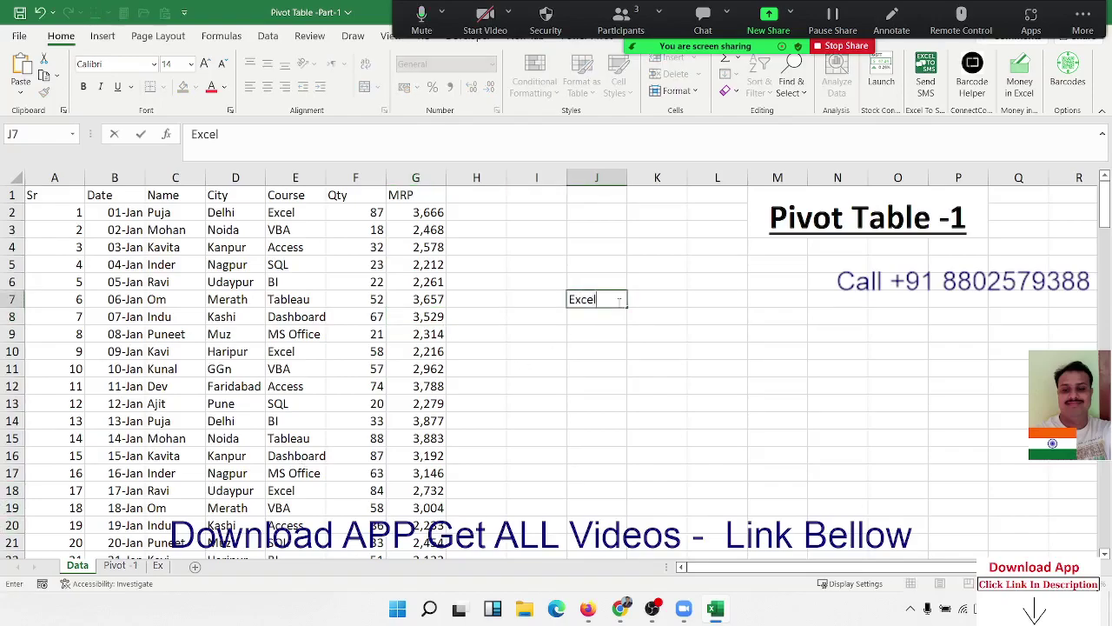
key(Left)
key(Left)
key(Left)
key(Left)
key(ctrl+Left)
key(ctrl+Up)
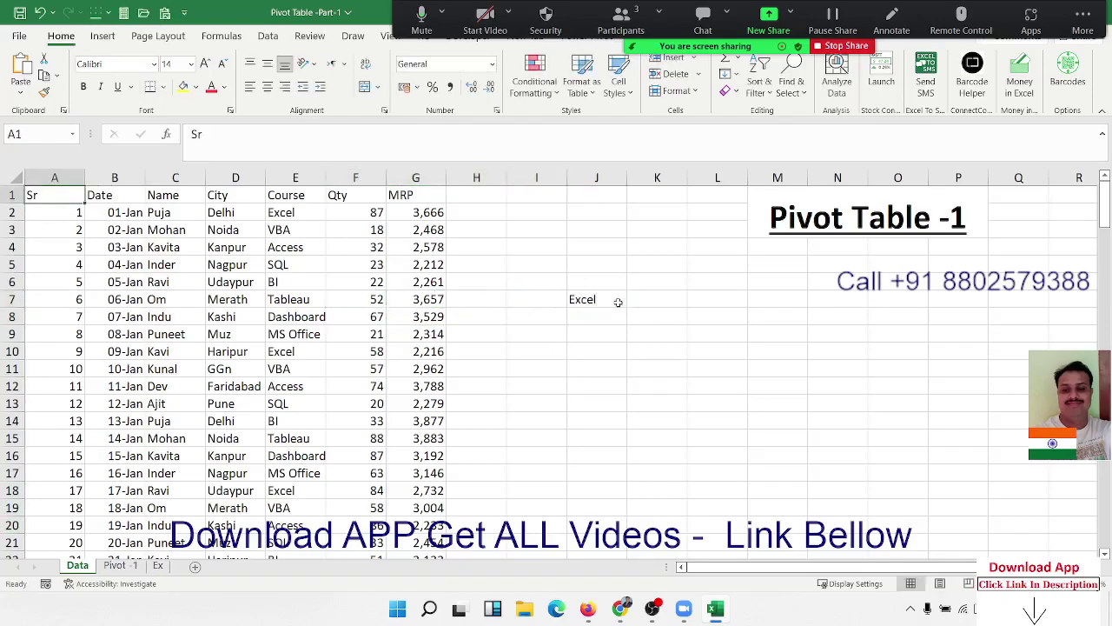
key(ctrl+shift+l)
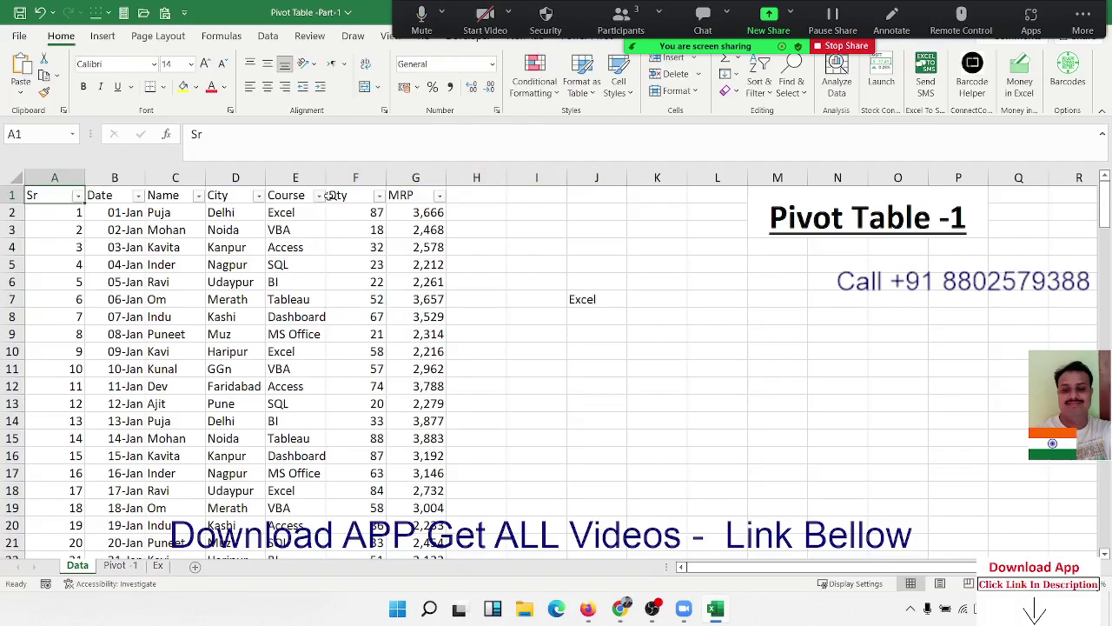
click(319, 196)
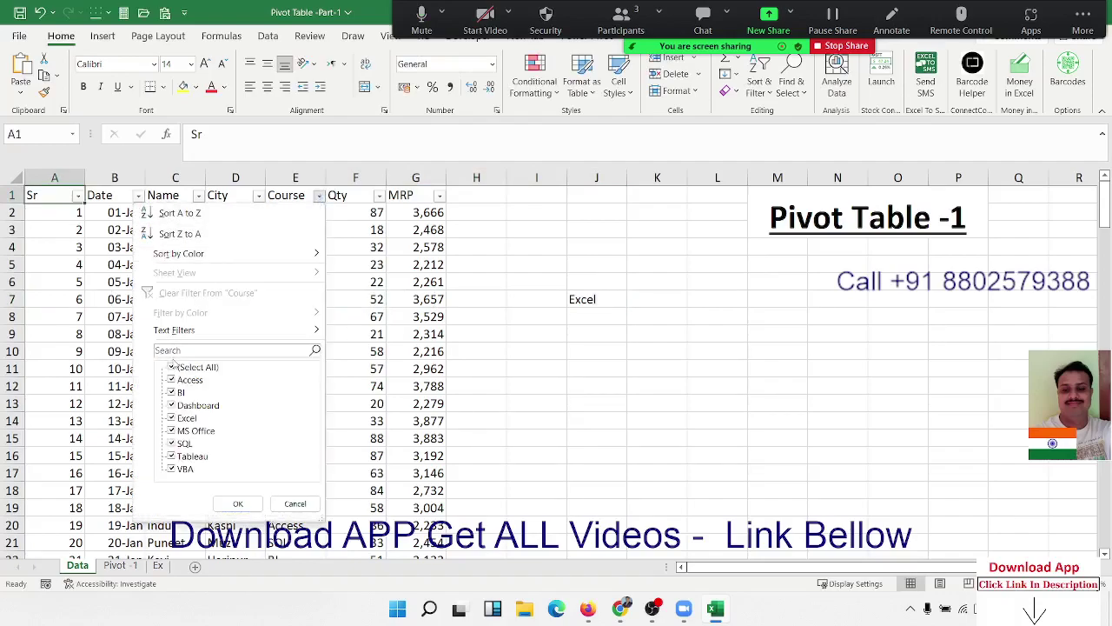
click(171, 366)
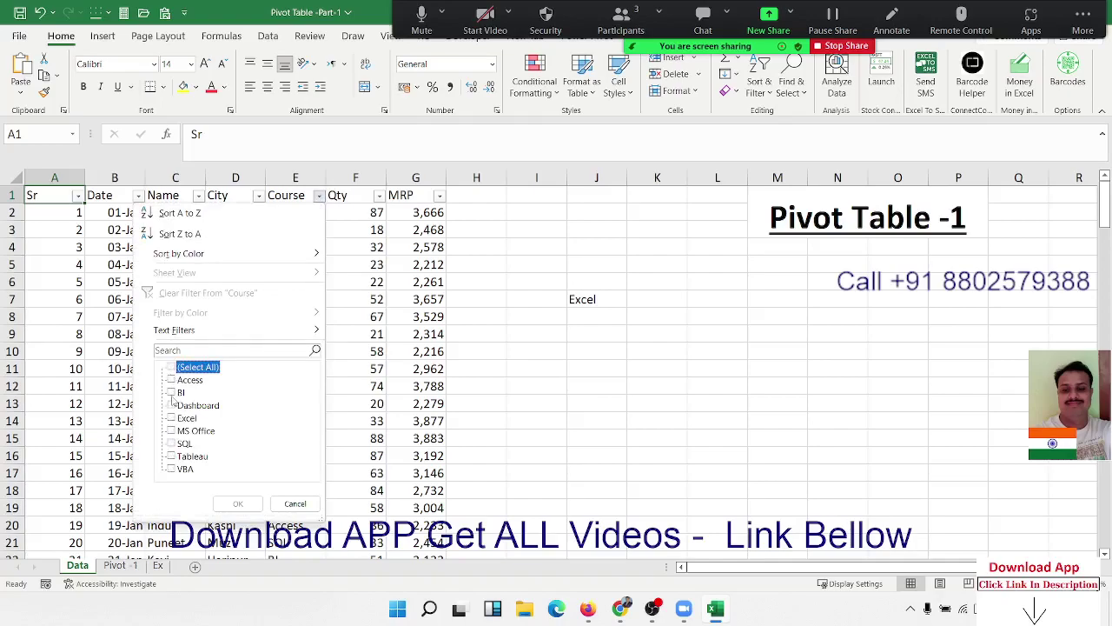
click(172, 418)
click(217, 506)
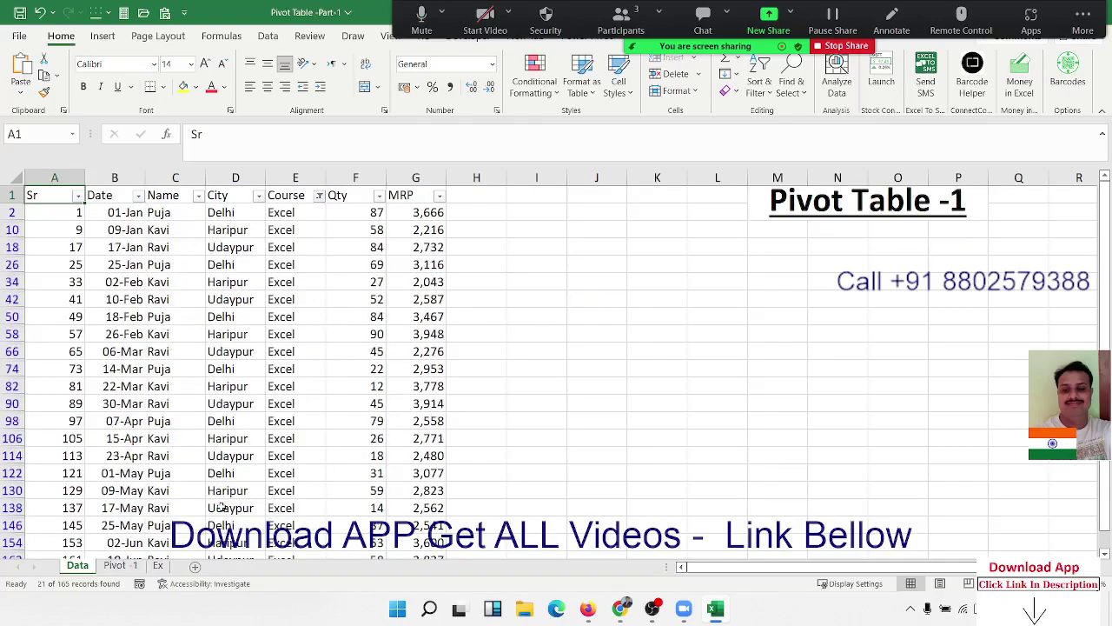
key(Right)
key(Right)
key(Right)
key(Right)
key(Down)
key(Right)
key(ctrl+shift+Down)
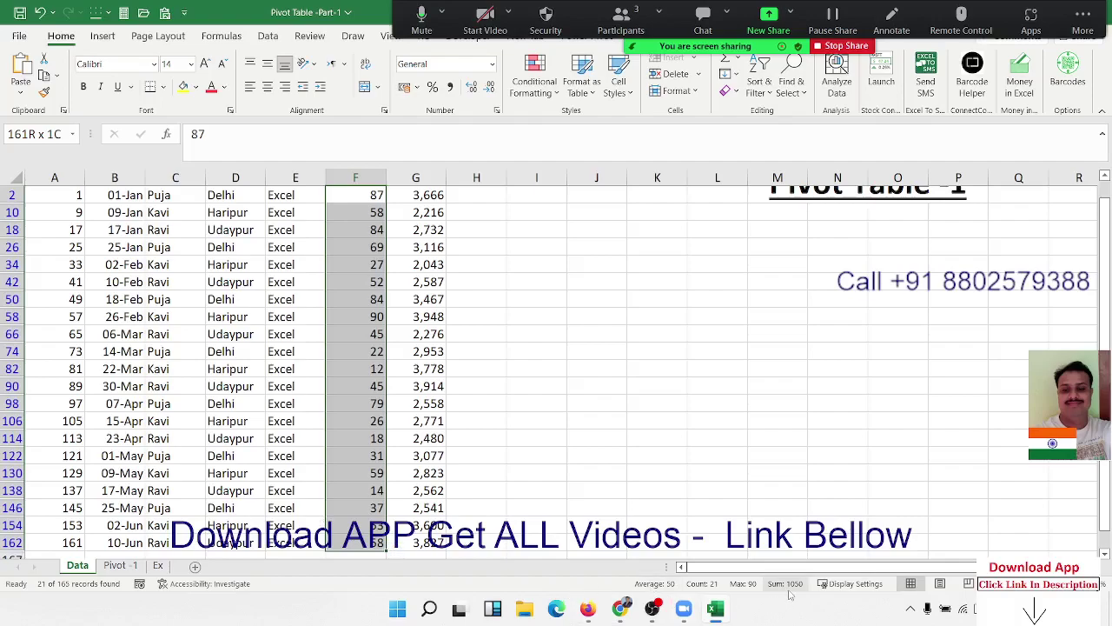
click(294, 369)
key(ctrl+shift+l)
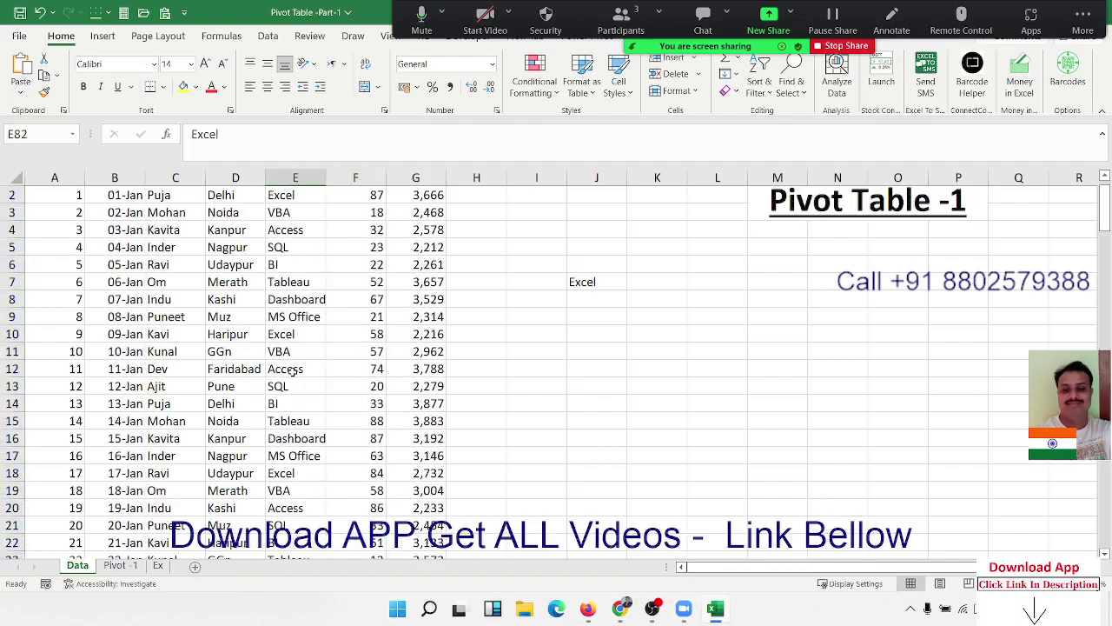
click(653, 278)
text(1)
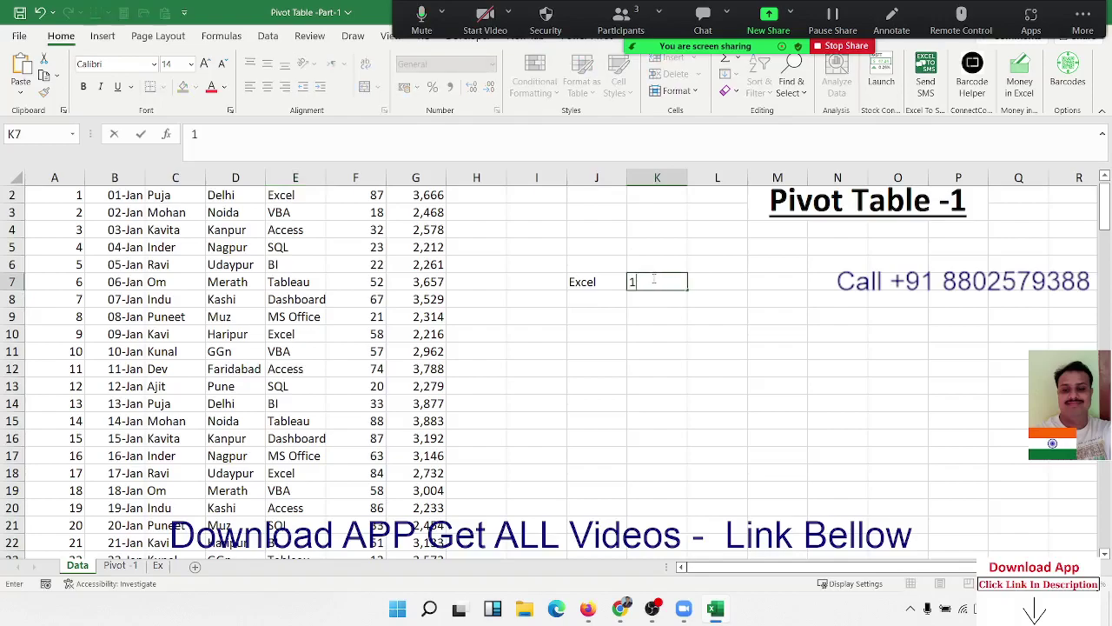
text(015)
key(Return)
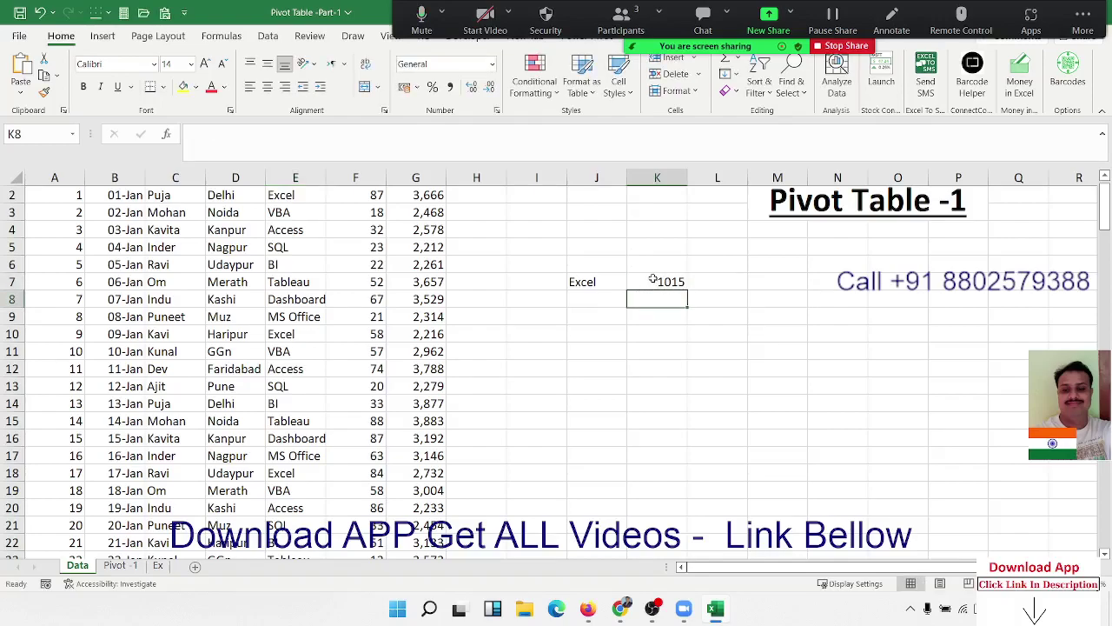
key(Up)
key(shift+Left)
key(Delete)
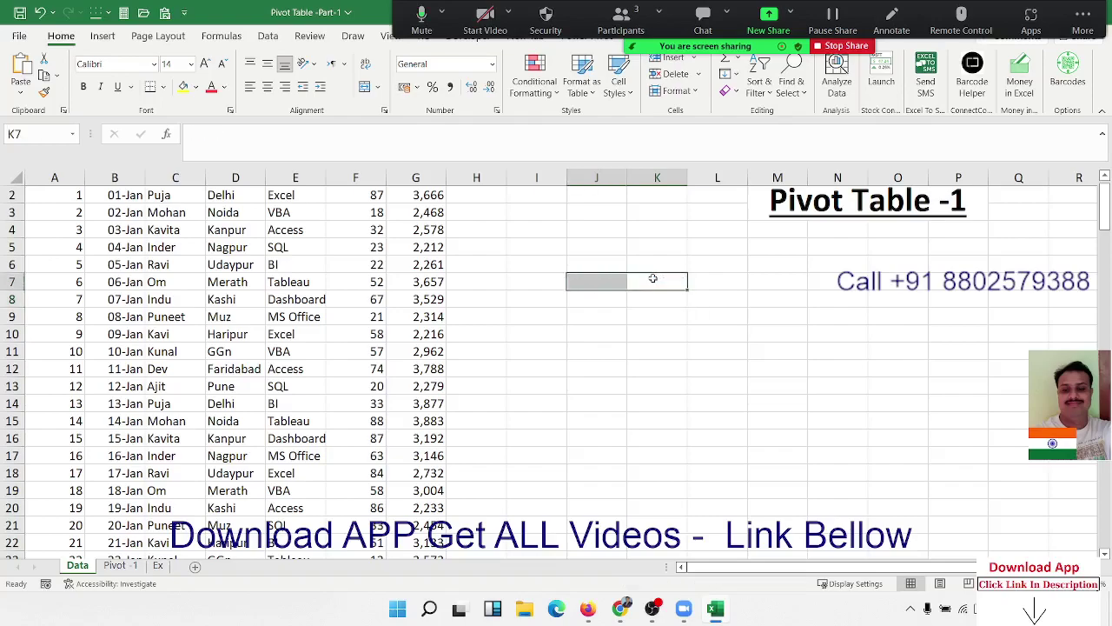
key(Left)
key(Left)
key(Left)
key(Left)
key(Left)
key(ctrl+Up)
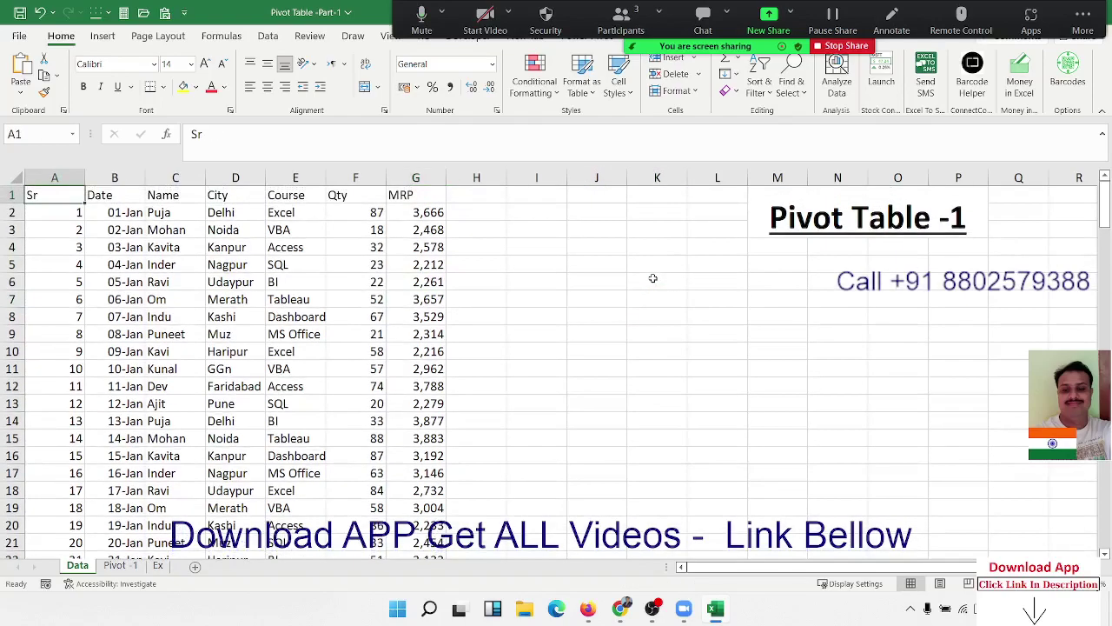
Step: Select the Data table A1:G166 and insert an empty PivotTable2 on a new Sheet2
key(ctrl+shift+Right)
key(ctrl+shift+Down)
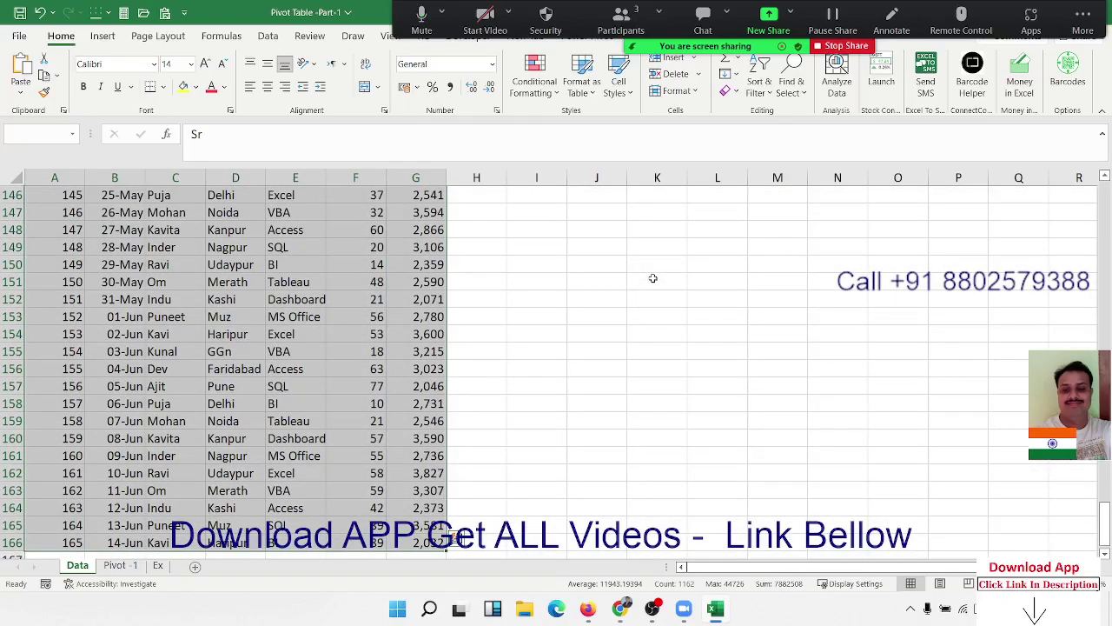
scroll(652, 278, up, 3)
click(103, 36)
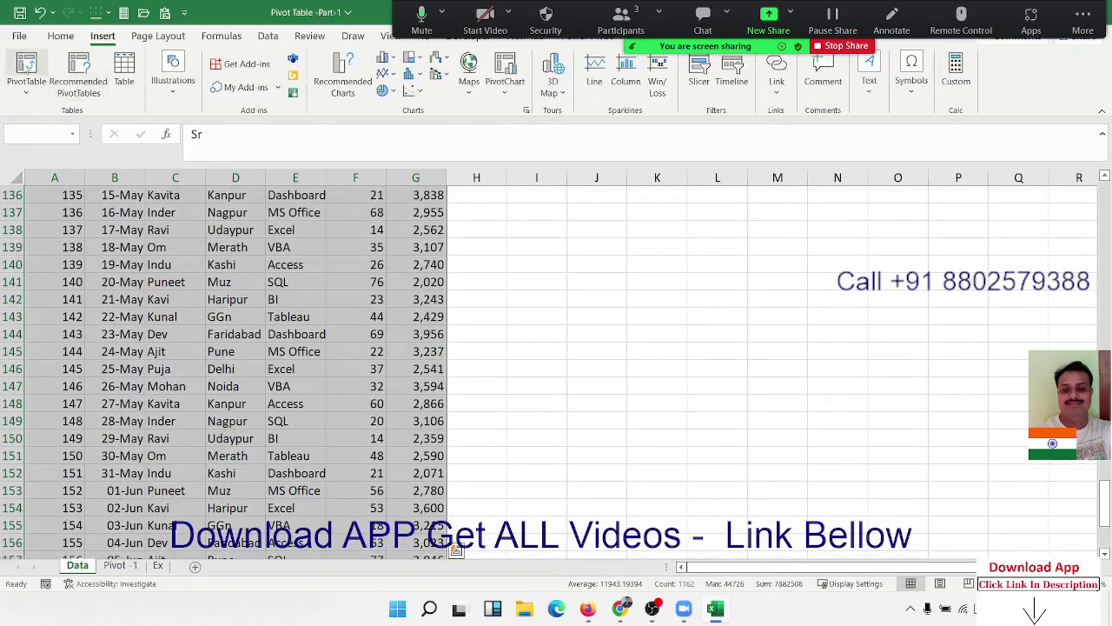
click(26, 69)
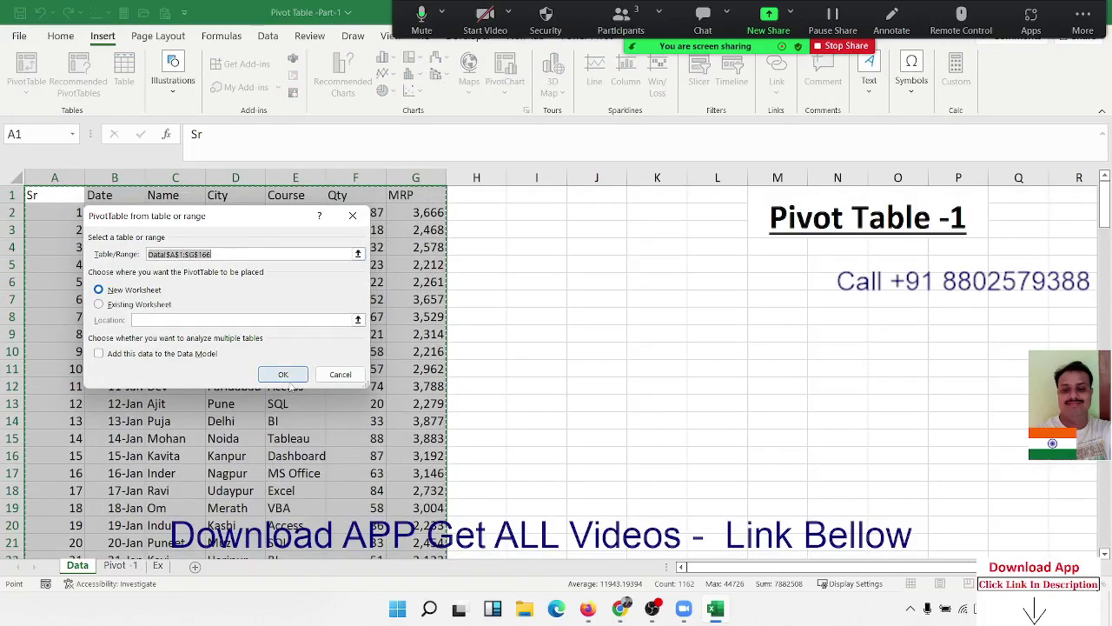
click(283, 374)
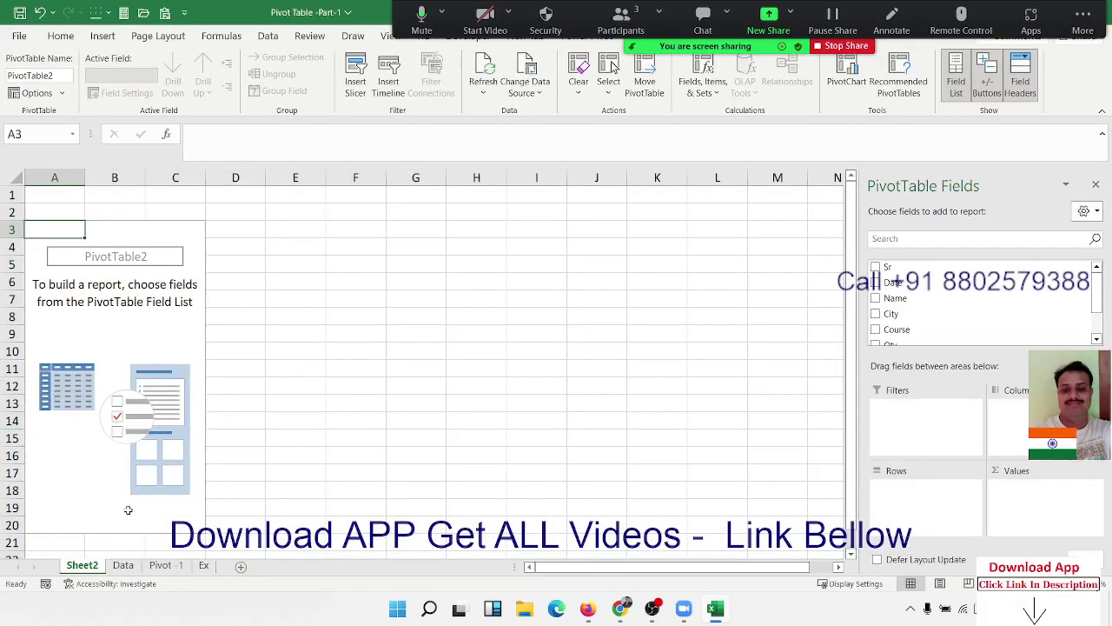
Step: Put Course in PivotTable2's rows, listing Excel through MS Office, then go back to Data
drag(126, 509, 83, 275)
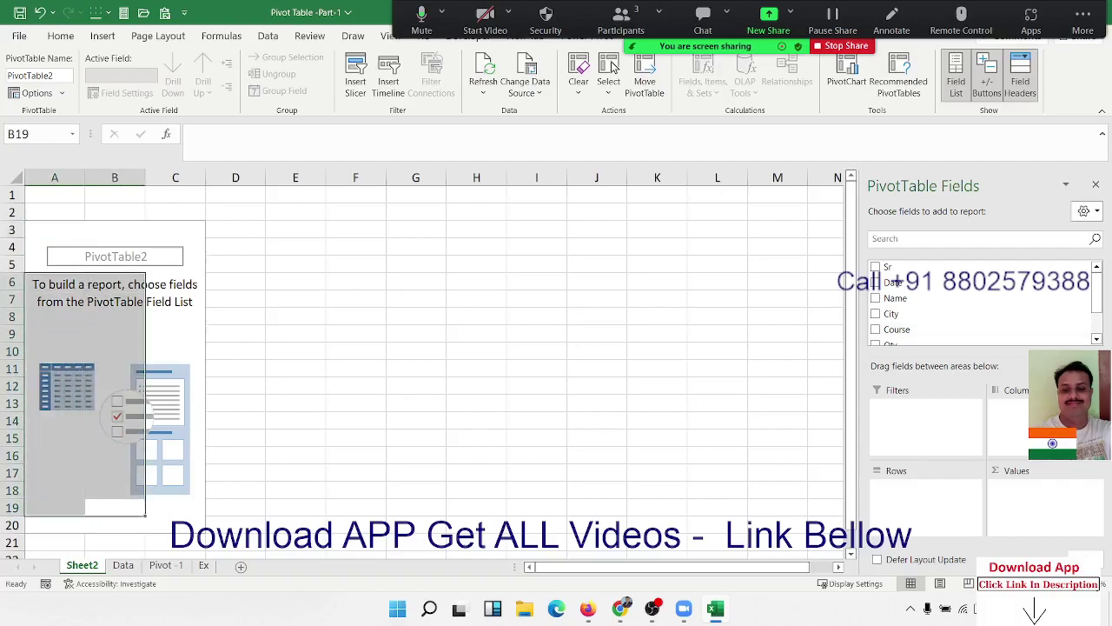
scroll(1097, 300, down, 2)
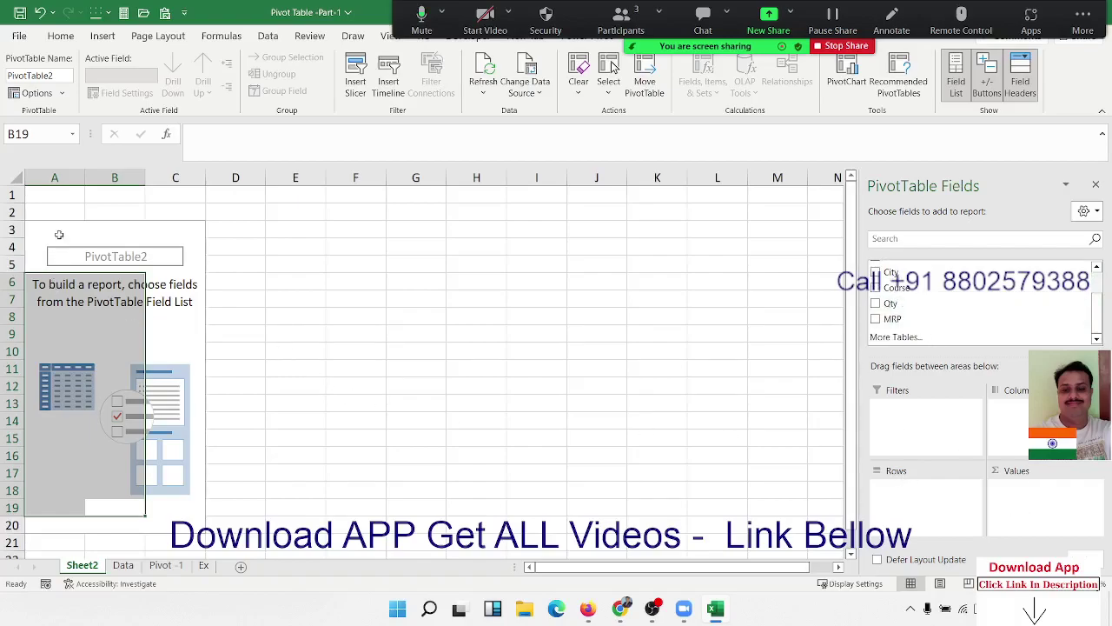
mouse_move(55, 230)
mouse_down()
mouse_move(329, 395)
mouse_move(346, 481)
mouse_up()
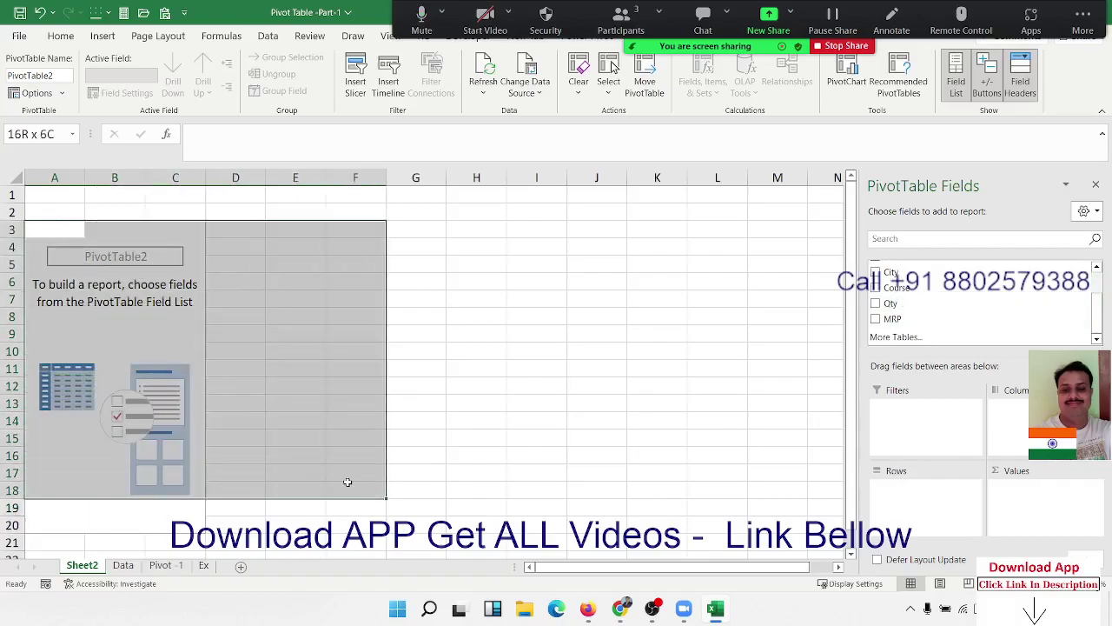
click(90, 369)
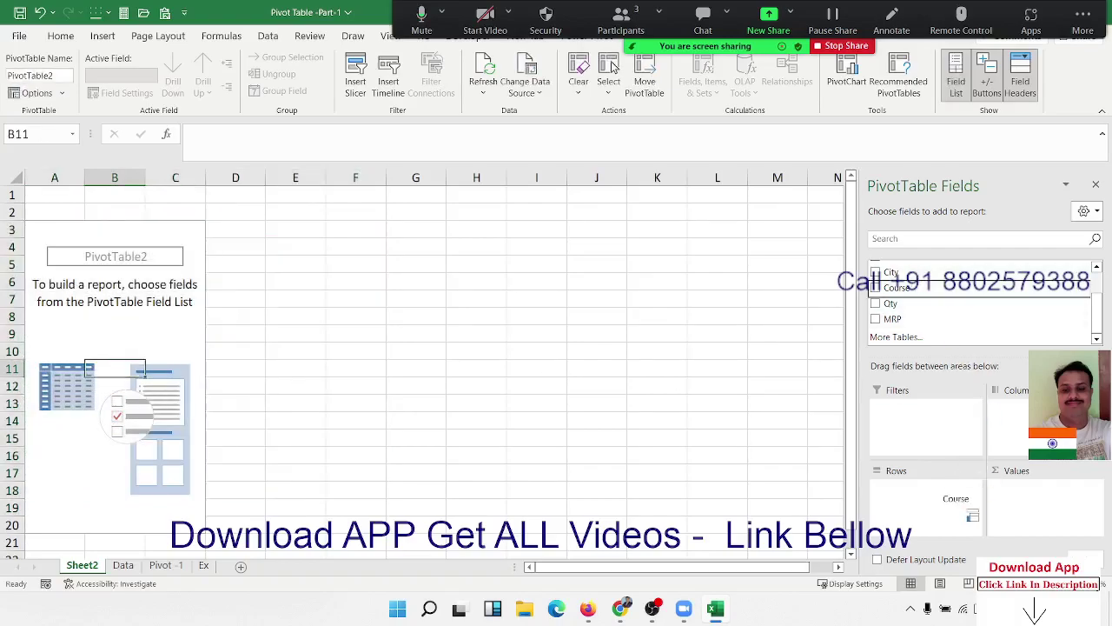
drag(916, 289, 945, 522)
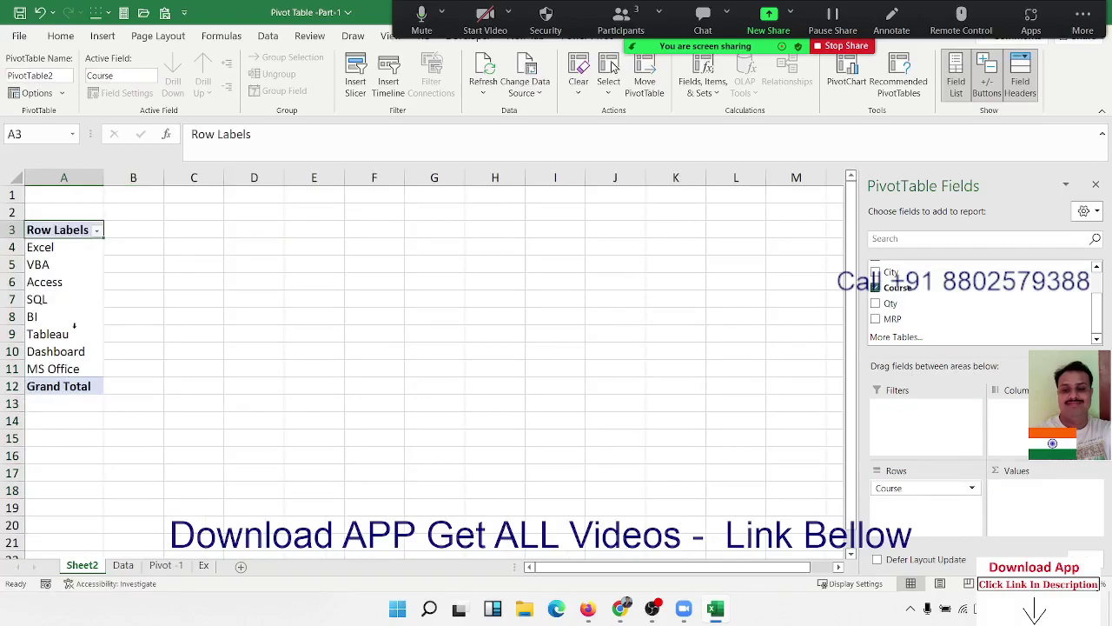
drag(68, 249, 63, 366)
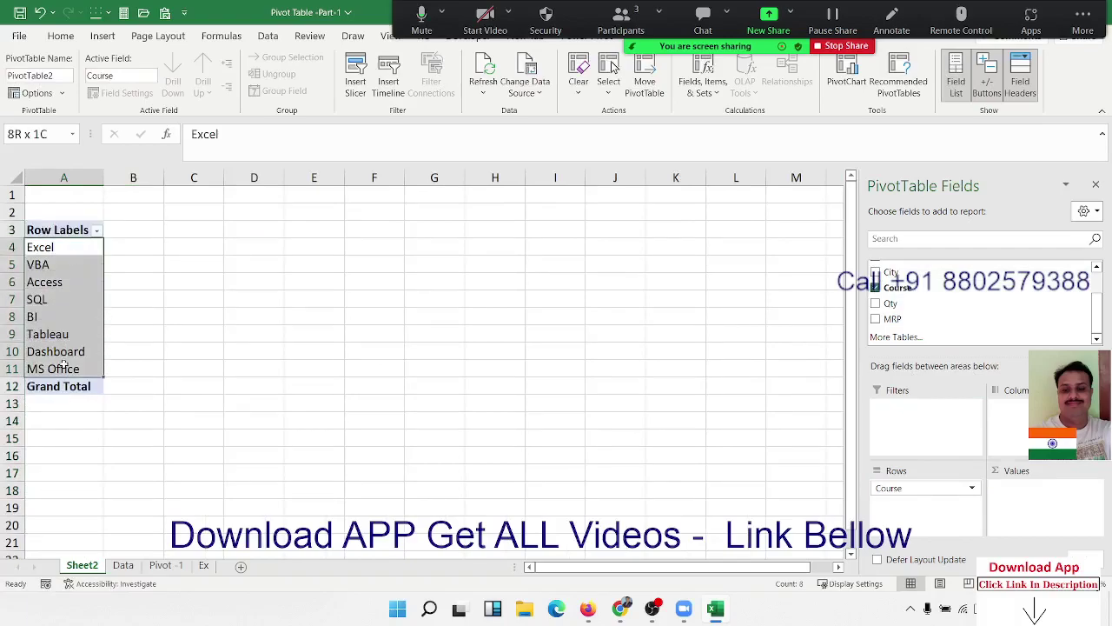
click(122, 566)
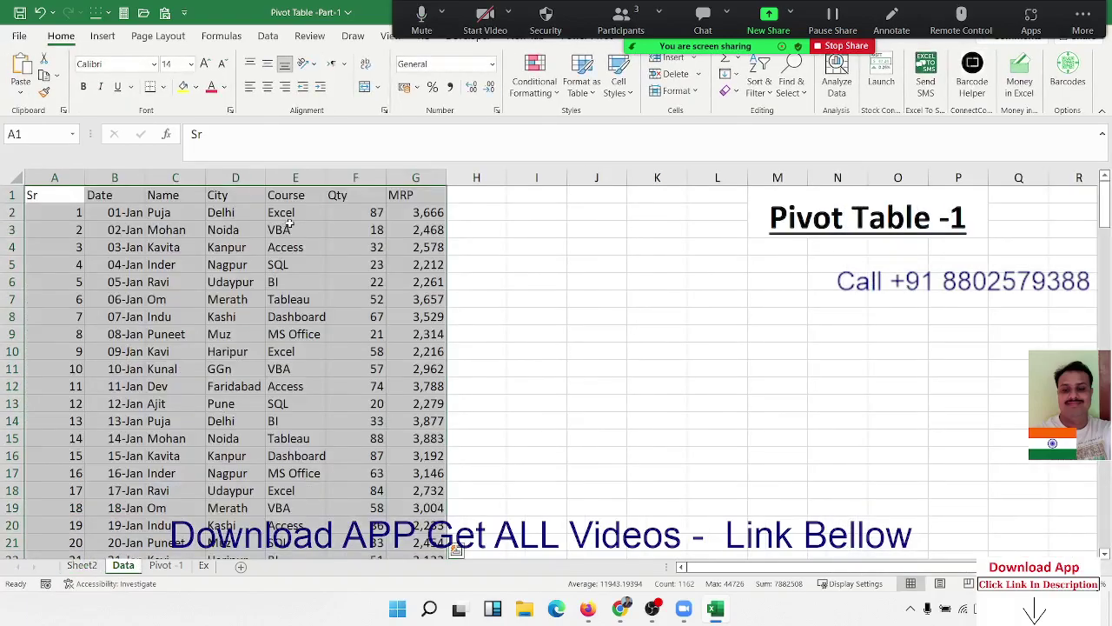
Step: Highlight the Course entries in column E, then return to Sheet2's PivotTable2
drag(280, 229, 294, 526)
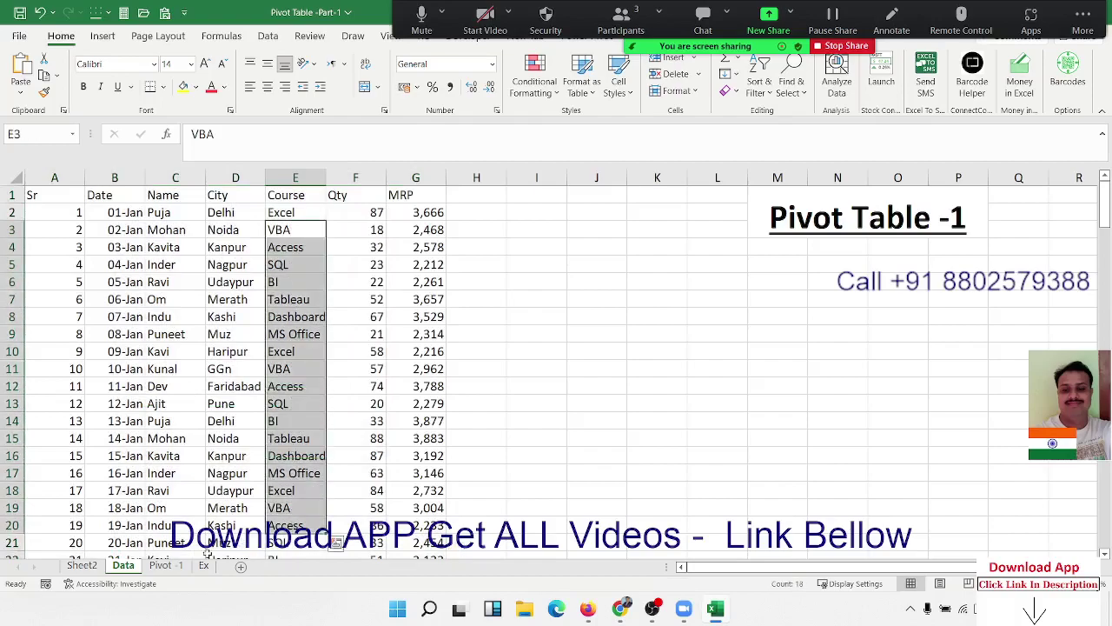
click(76, 567)
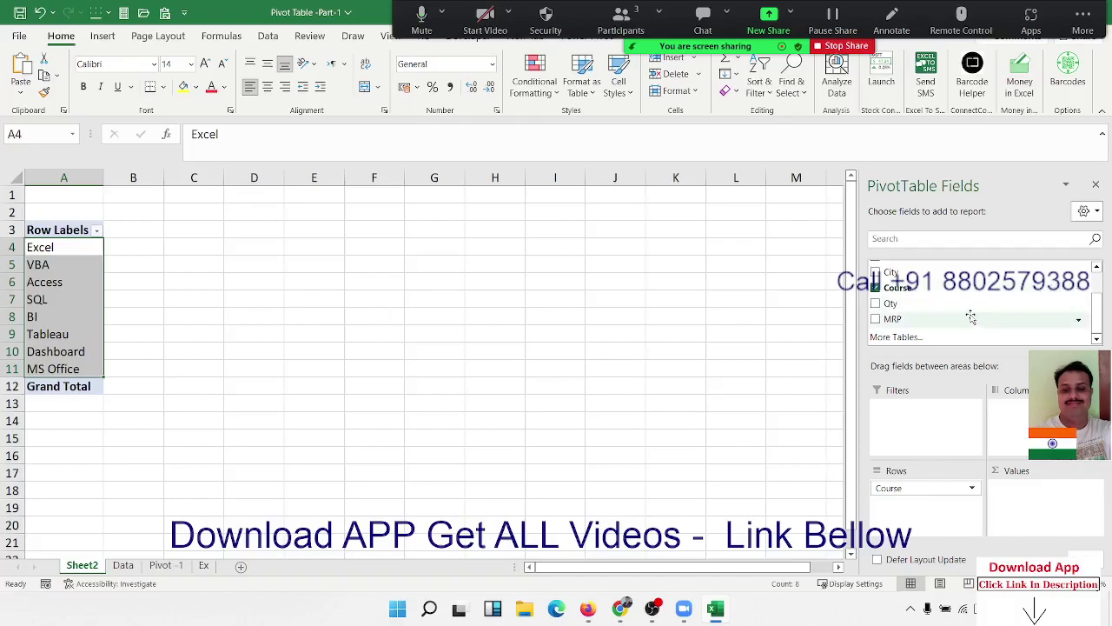
Step: Add Sum of Qty per course and check the Excel, SQL, Tableau and Dashboard totals
mouse_move(891, 304)
mouse_down()
mouse_move(1017, 347)
mouse_move(1034, 516)
mouse_move(1020, 504)
mouse_up()
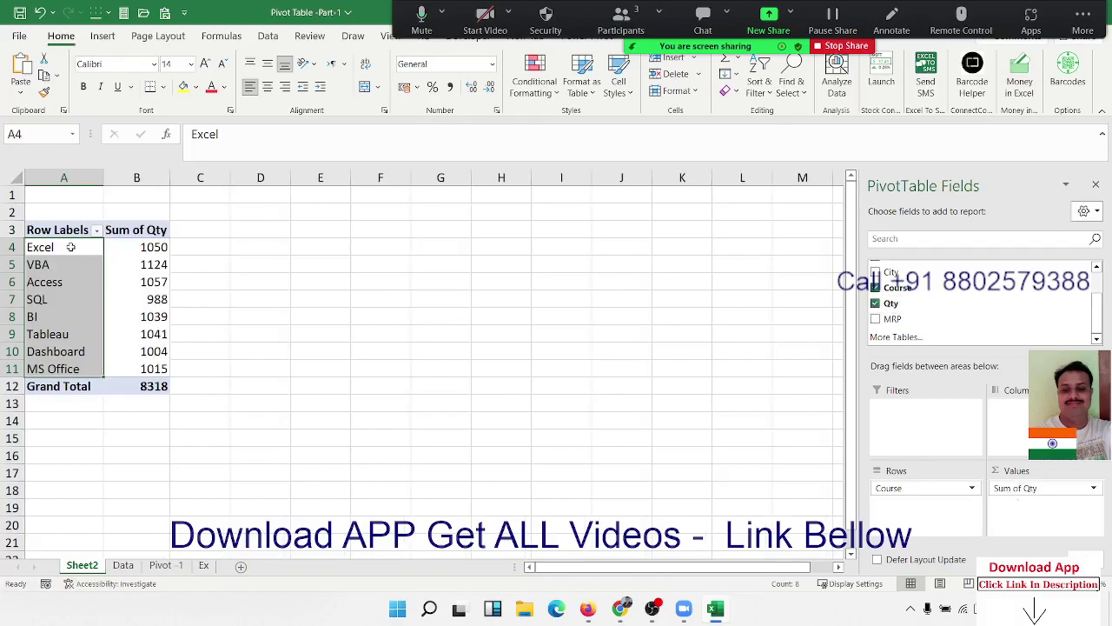
mouse_move(72, 246)
mouse_down()
mouse_move(171, 280)
mouse_move(165, 385)
mouse_up()
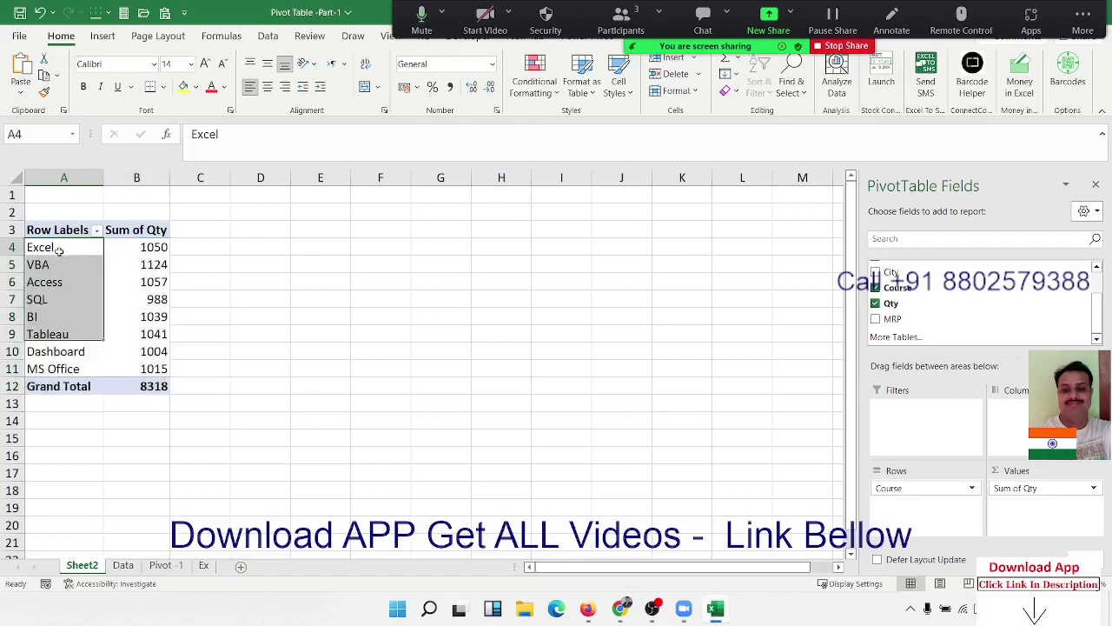
click(146, 248)
mouse_move(146, 249)
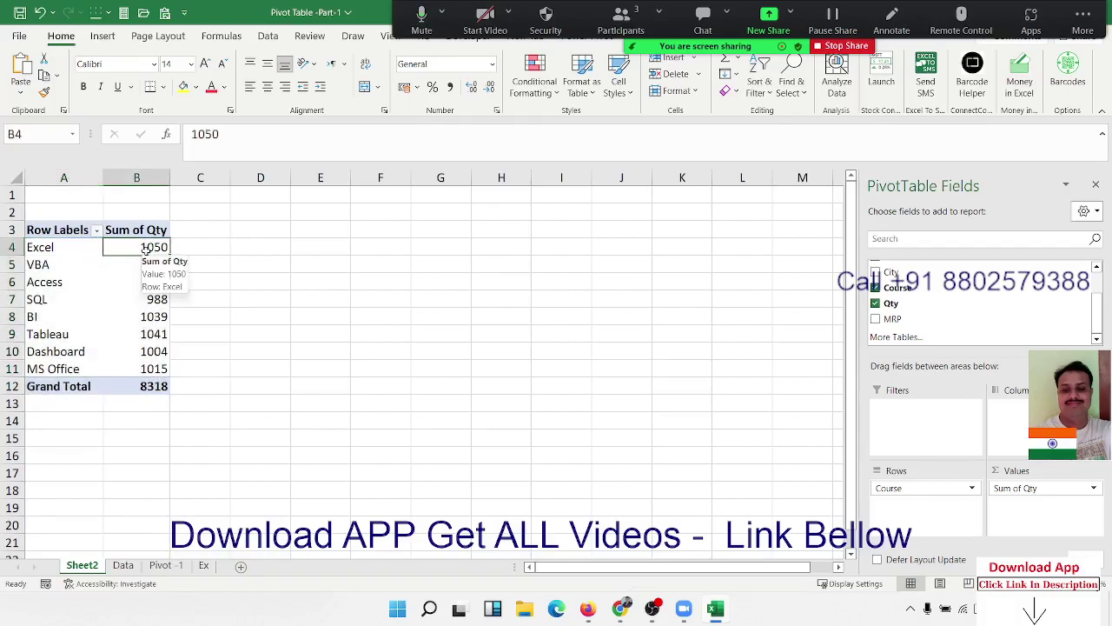
click(154, 297)
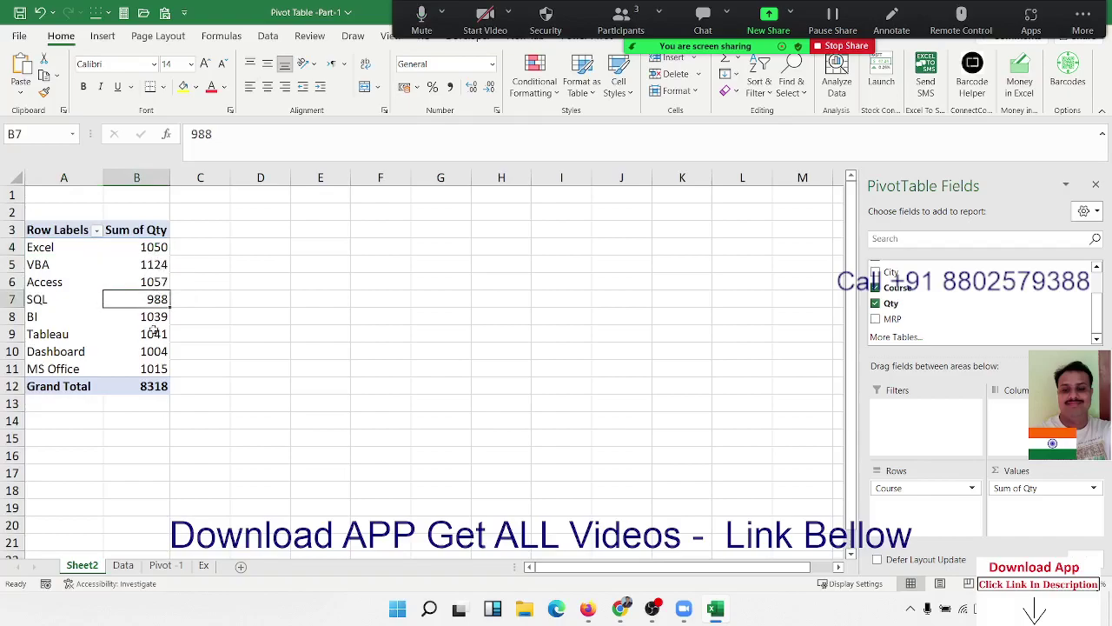
click(154, 335)
click(155, 349)
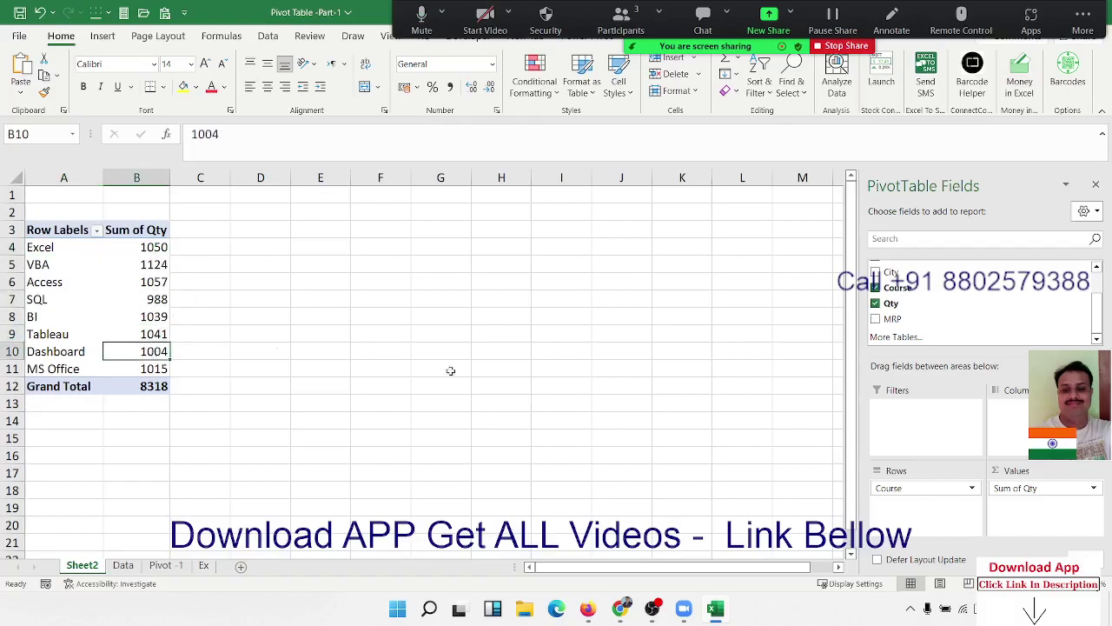
click(59, 233)
Step: Rename the Row Labels header to Course and the value header to Total Sales
right_click(60, 233)
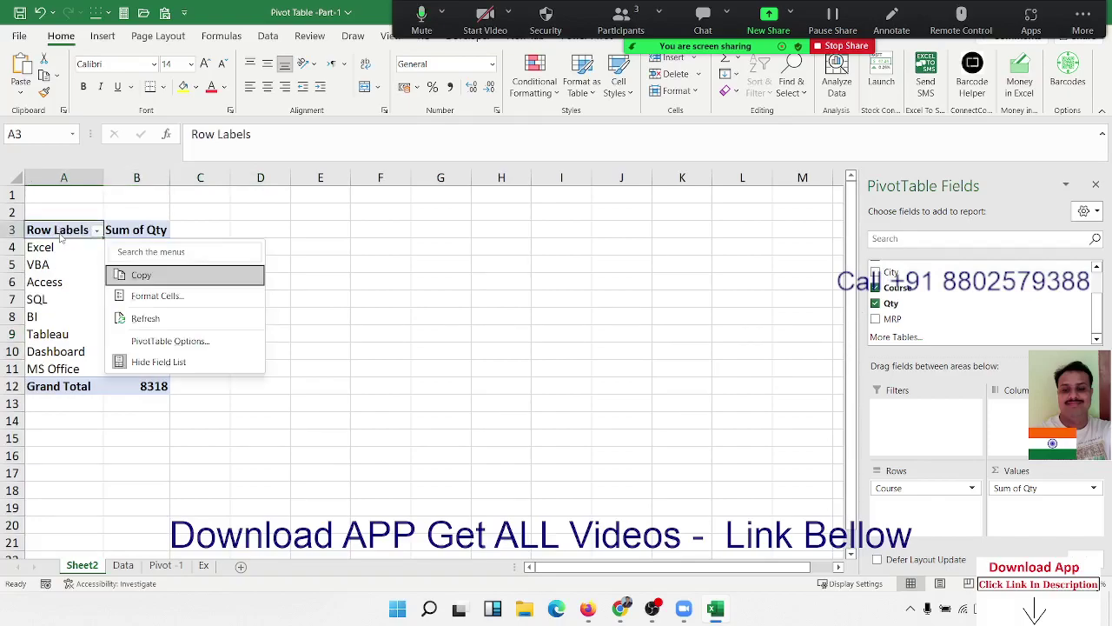
key(Escape)
text(Cours)
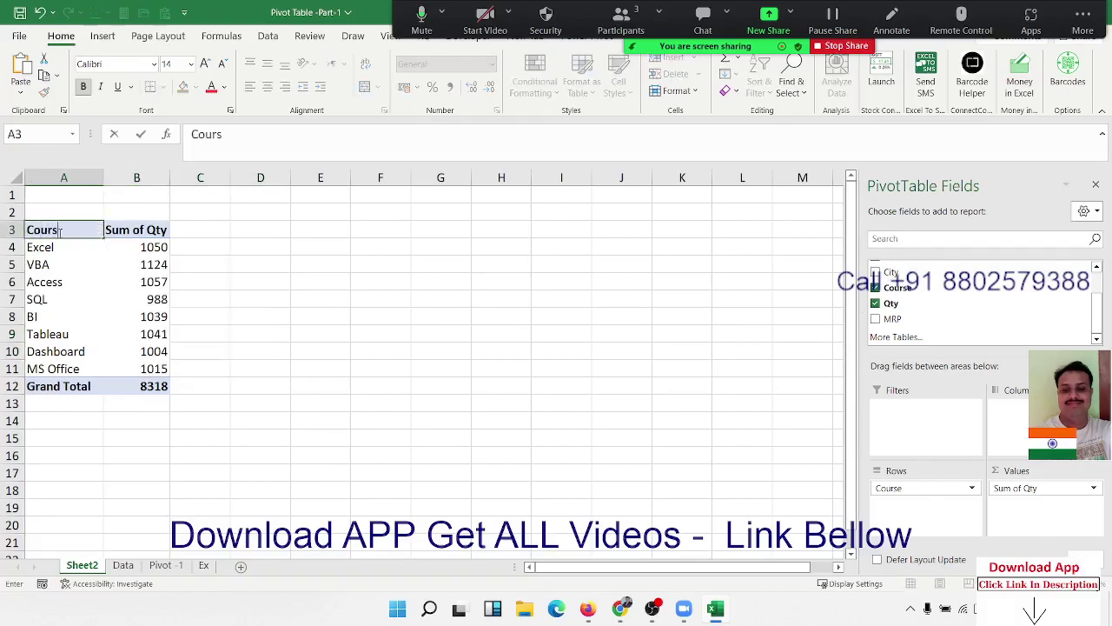
text(e)
key(Tab)
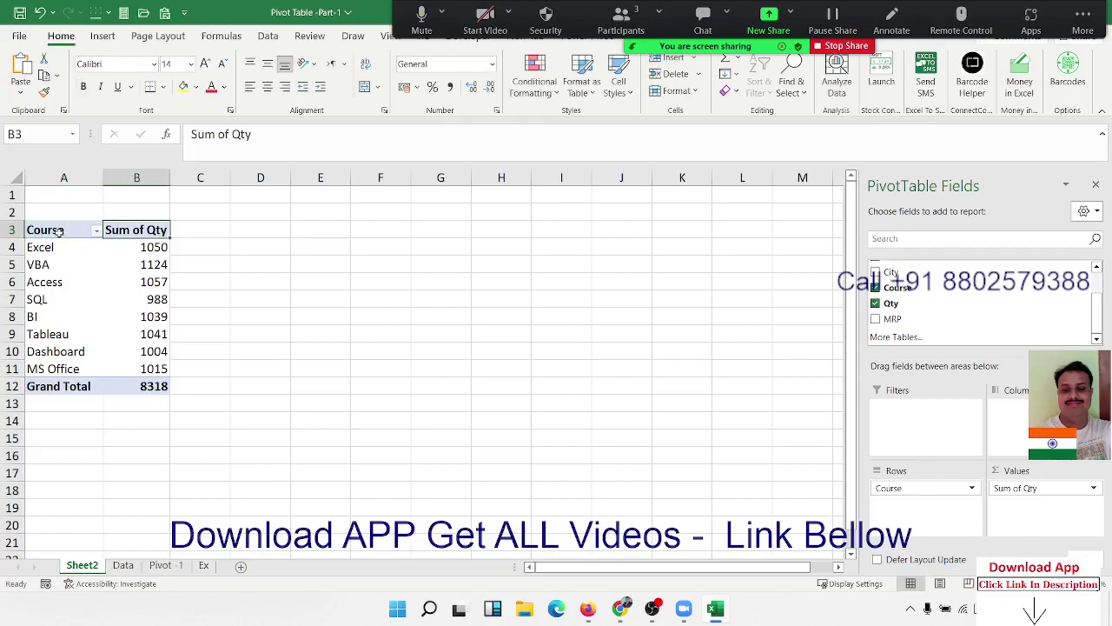
text(Total Sal)
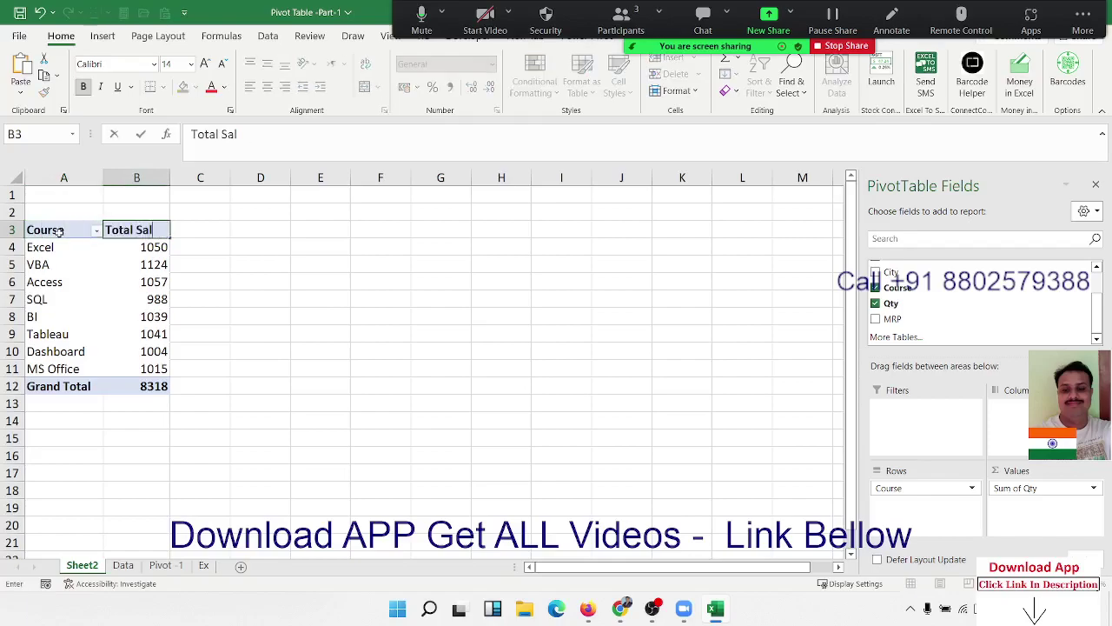
text(es)
key(Return)
Step: Relabel the BI course as Power BI and dismiss the can't-change-PivotTable warning
key(Down)
key(Down)
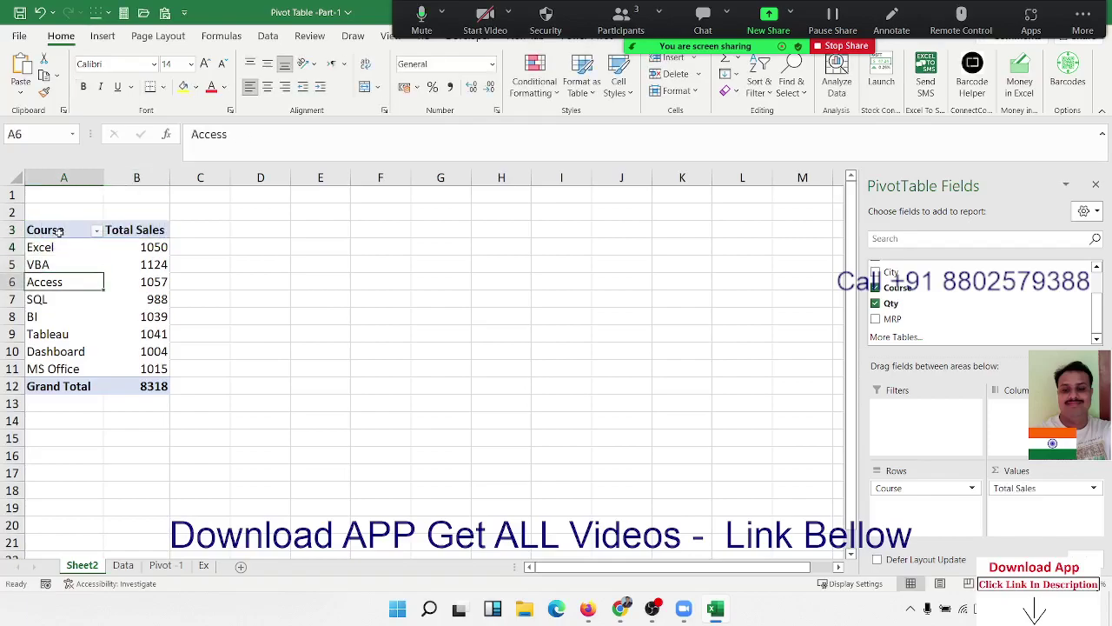
key(shift+Down)
key(shift+Down)
key(shift+Down)
key(shift+Down)
key(Down)
key(Down)
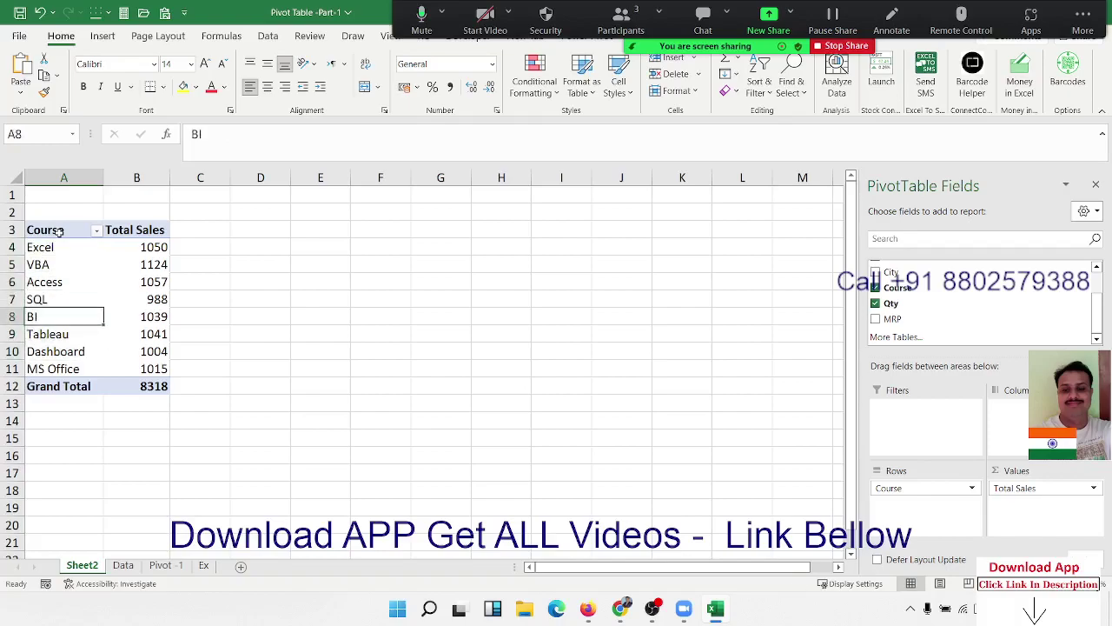
text(Power )
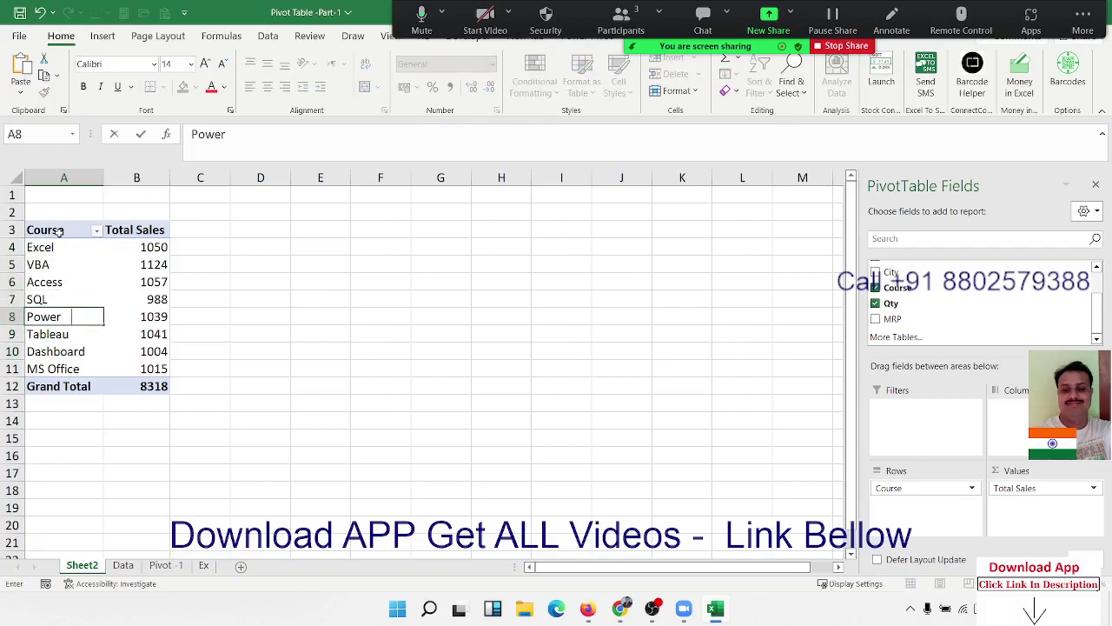
text(BI)
key(Return)
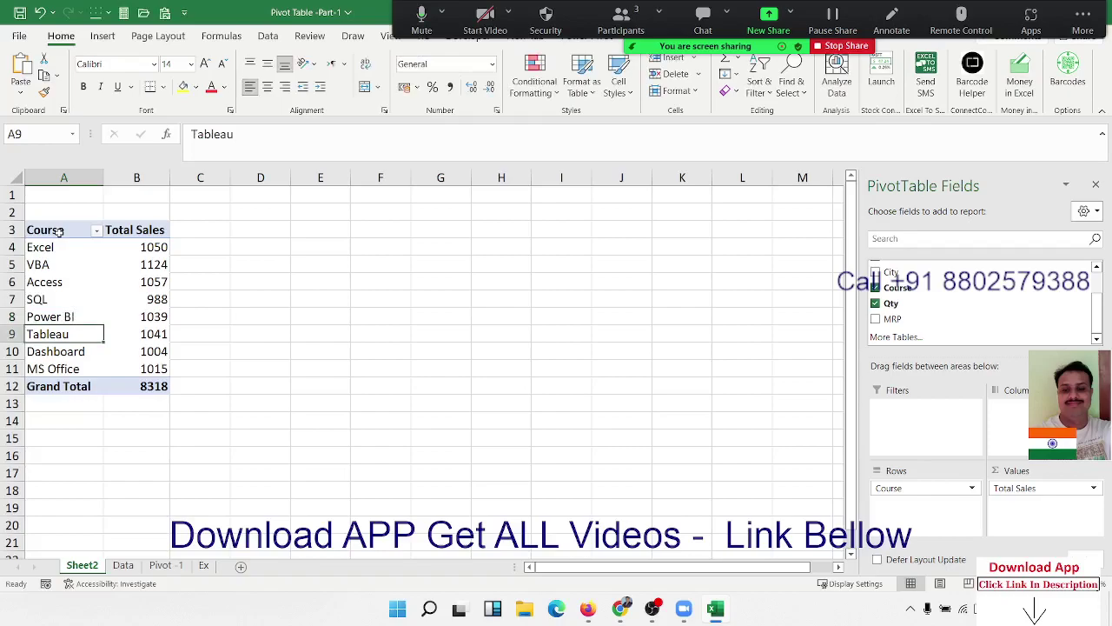
key(Right)
key(Delete)
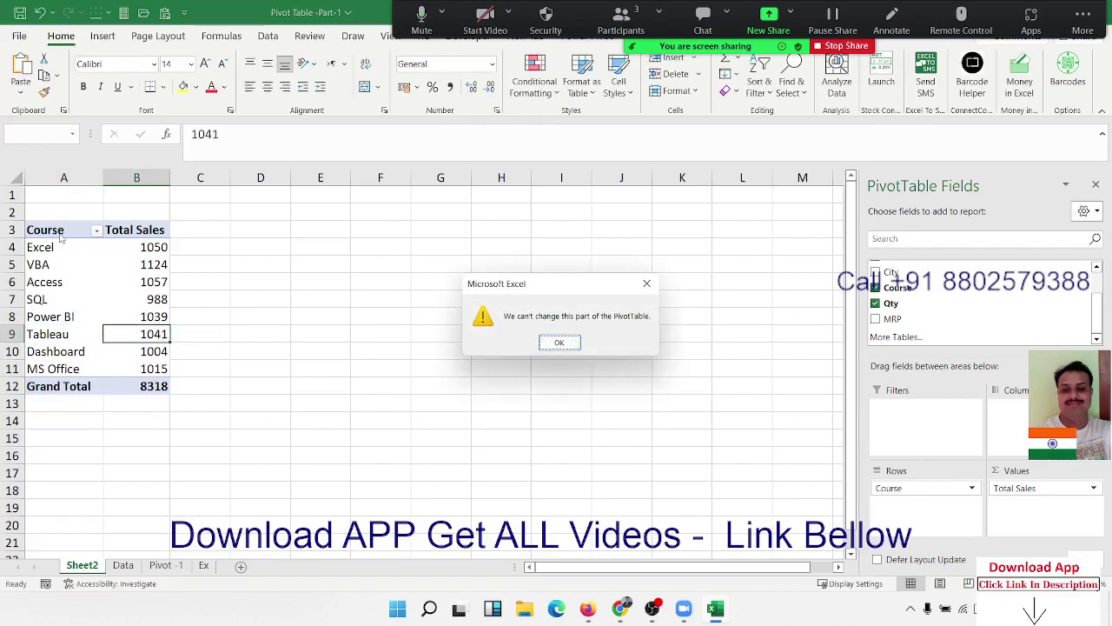
key(Return)
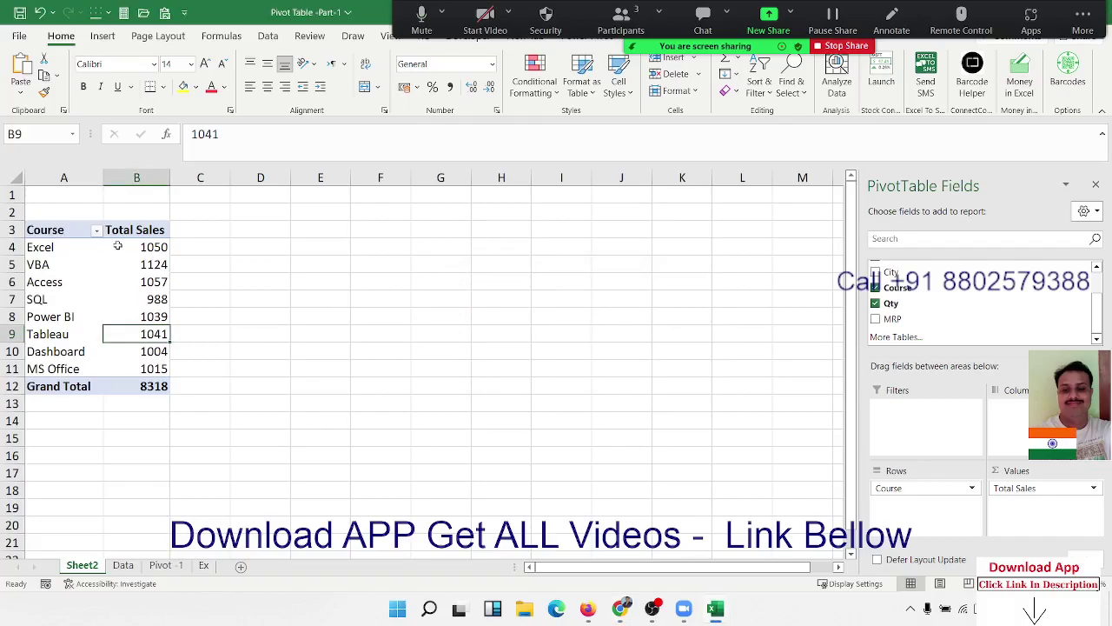
drag(145, 249, 148, 387)
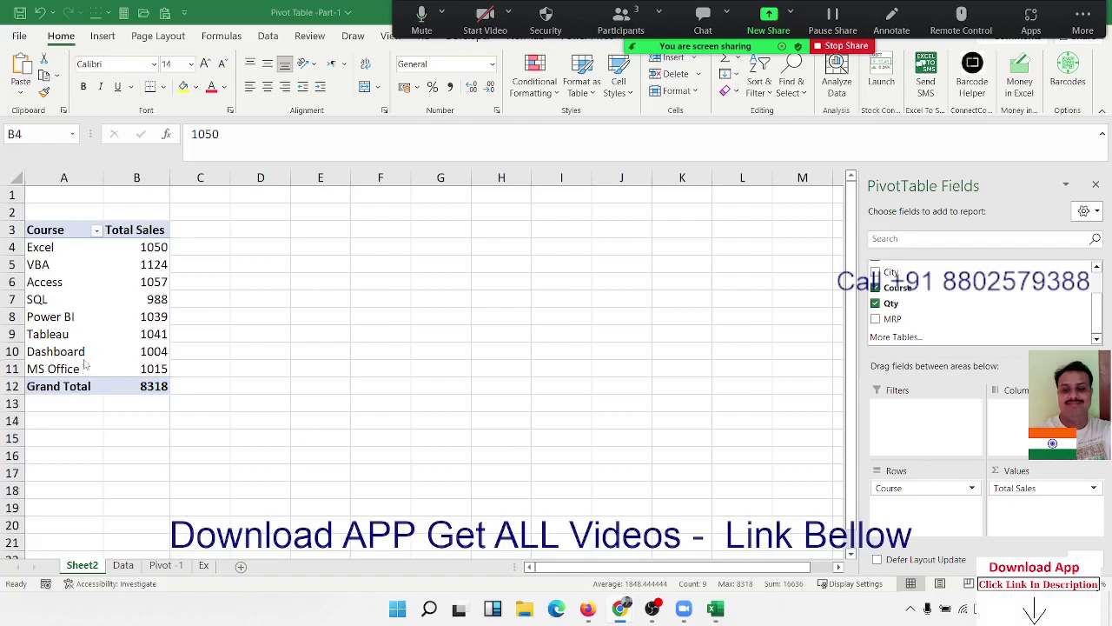
Step: Add City as column labels so each course's Total Sales splits by city
key(ctrl+shift+Down)
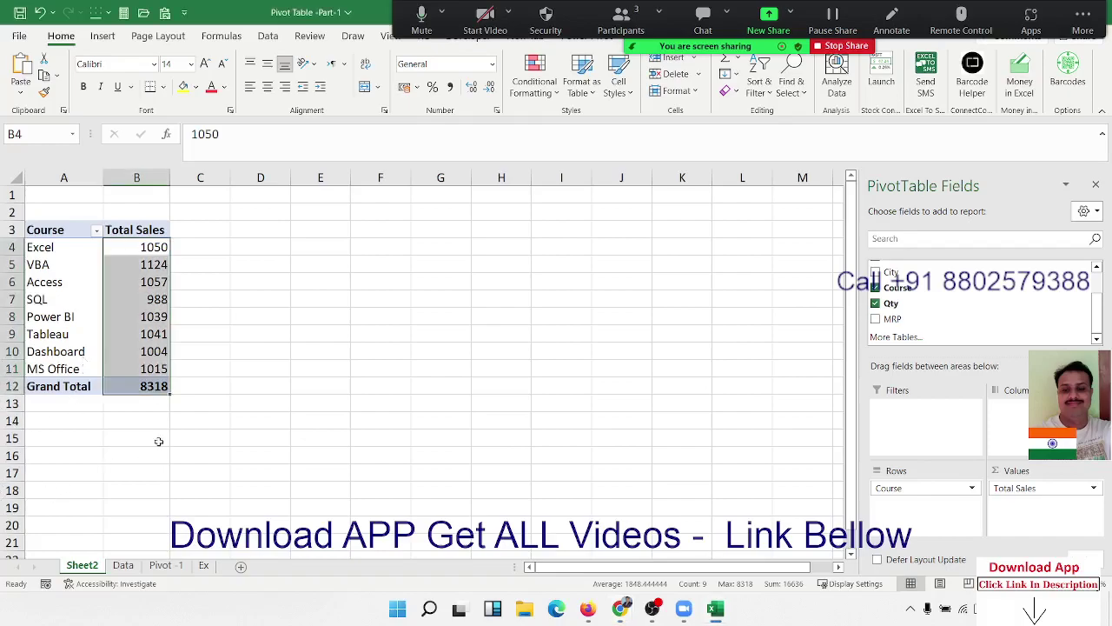
click(147, 252)
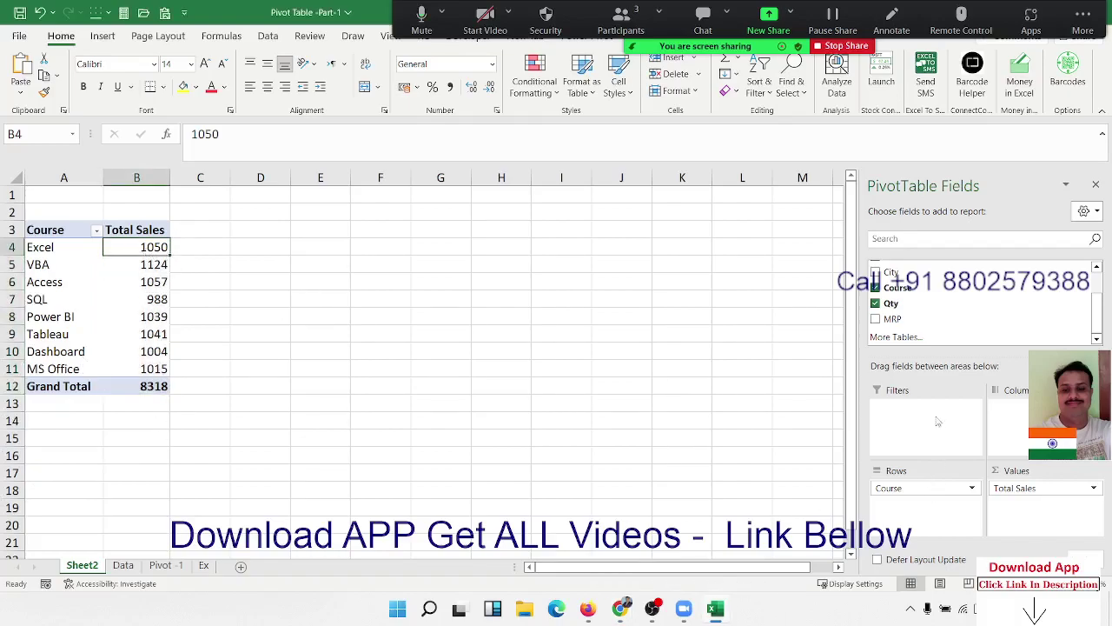
scroll(914, 305, up, 1)
drag(903, 314, 1008, 408)
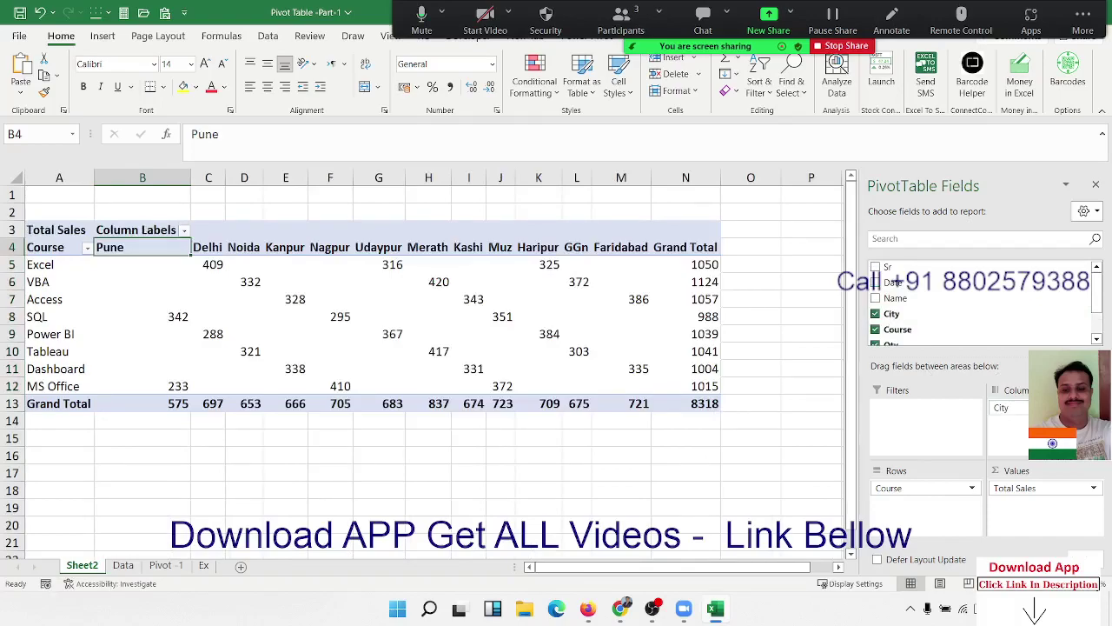
Step: Inspect the Excel row's city sales and VBA's Haripur value, then revisit the Data sheet's Name column
click(85, 270)
click(139, 266)
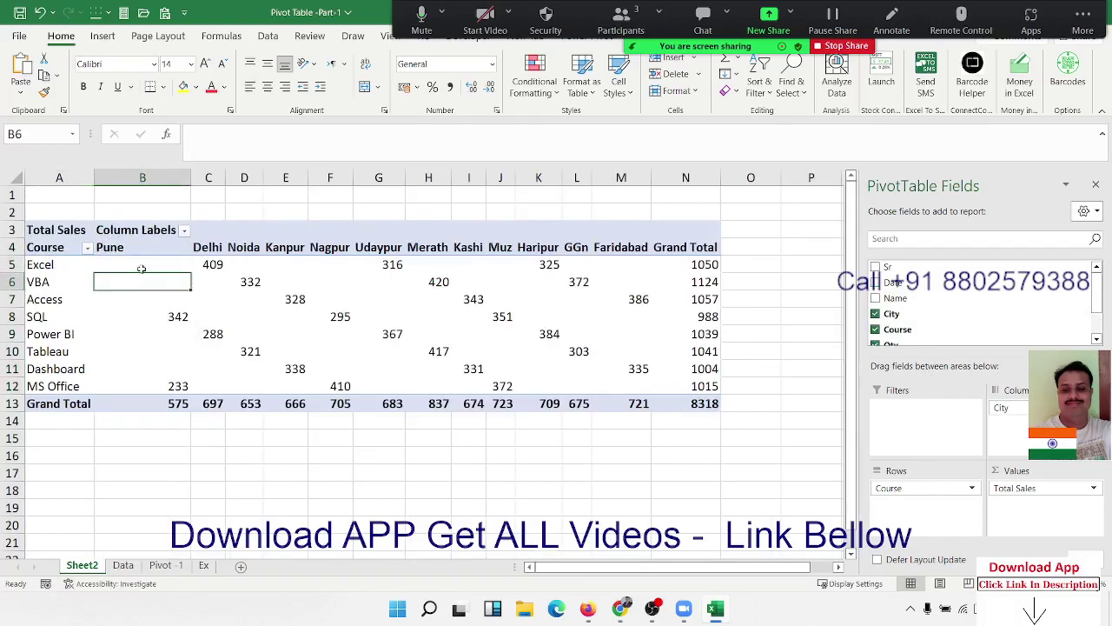
click(230, 270)
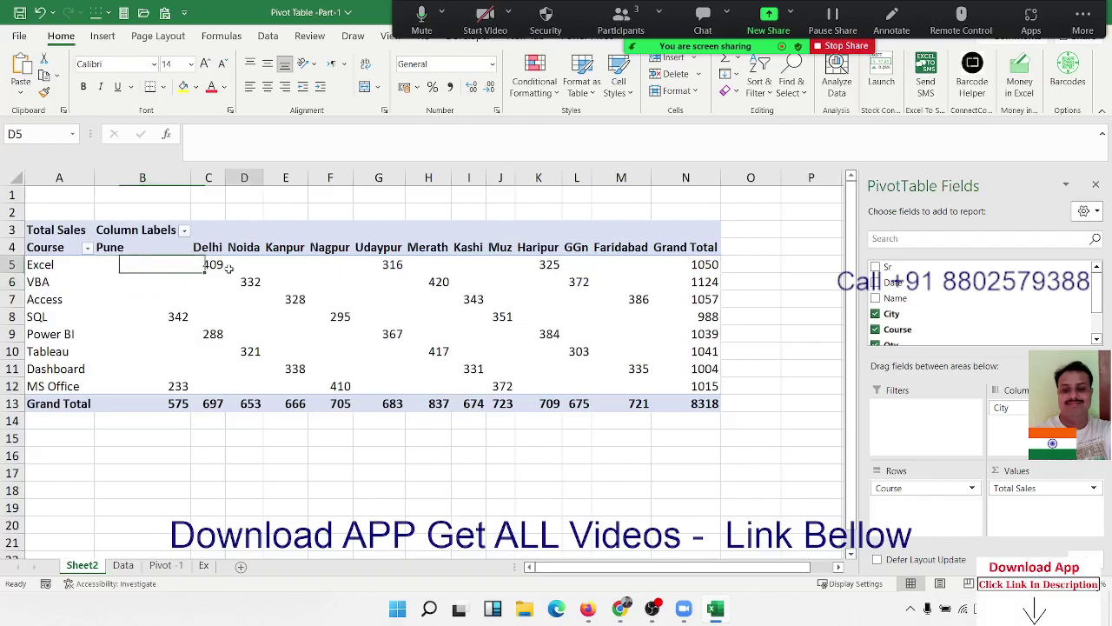
click(285, 271)
click(389, 272)
click(488, 272)
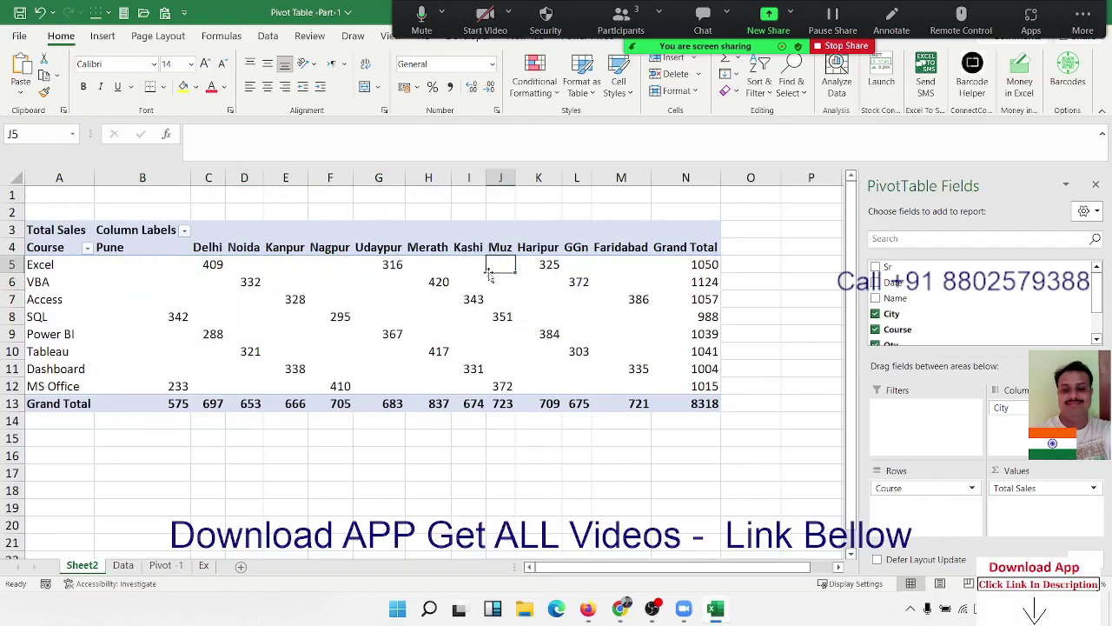
click(519, 279)
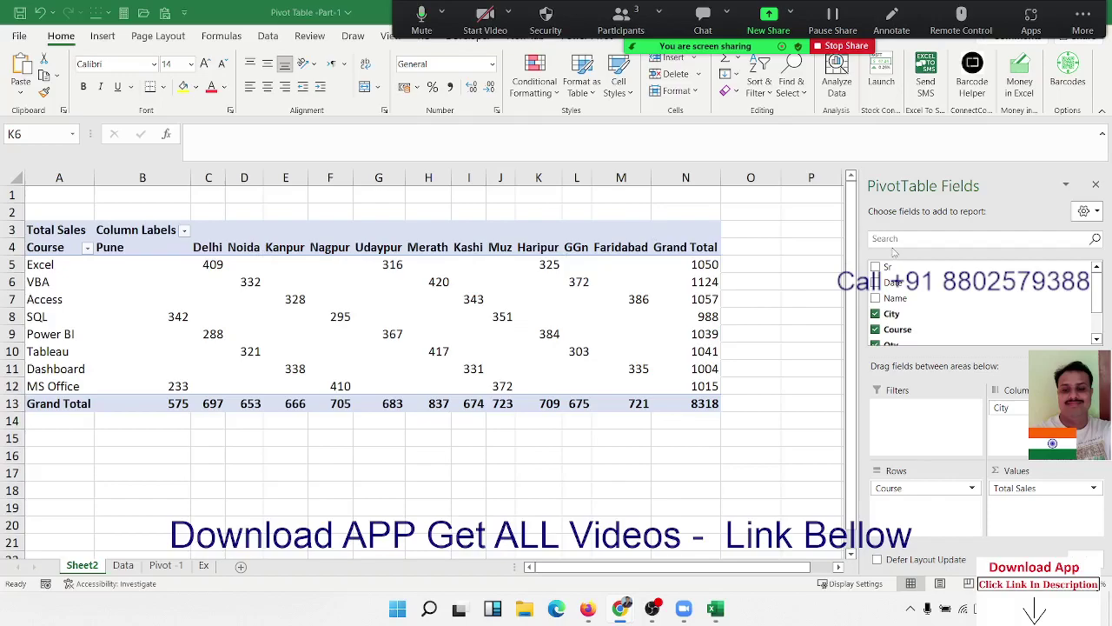
click(122, 565)
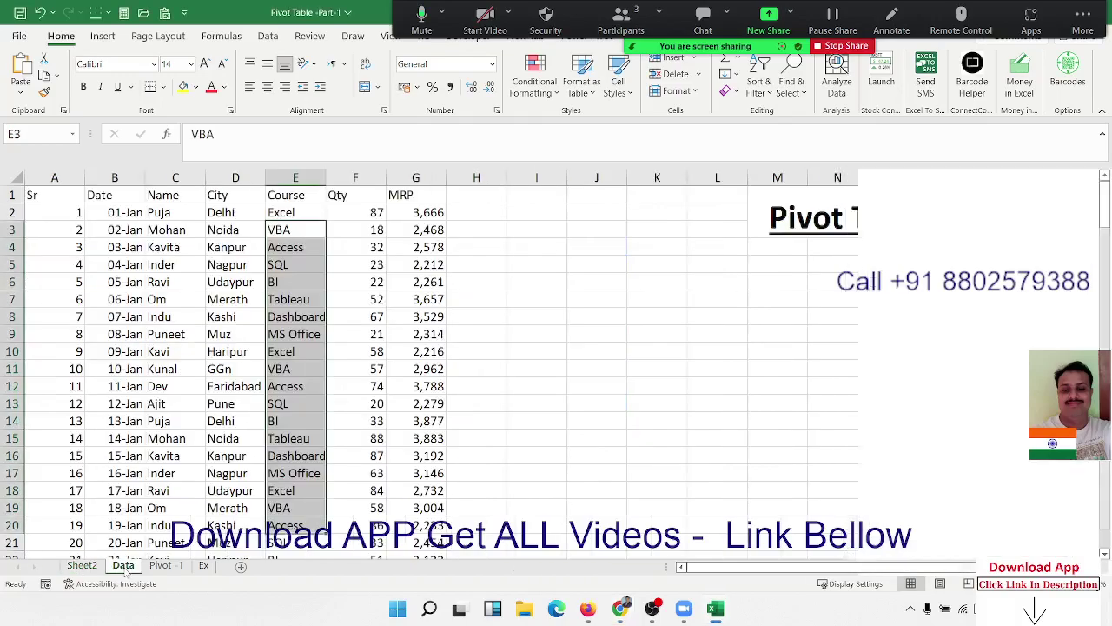
click(165, 287)
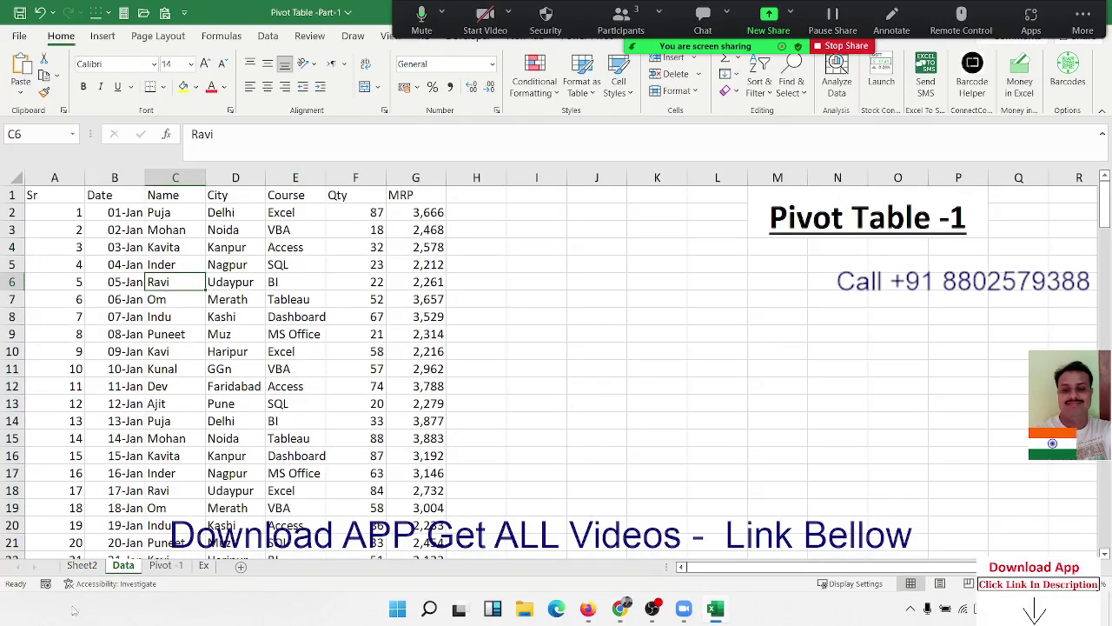
Step: Add Name as a report filter set to one person, leaving Udaypur totals of 683
click(92, 566)
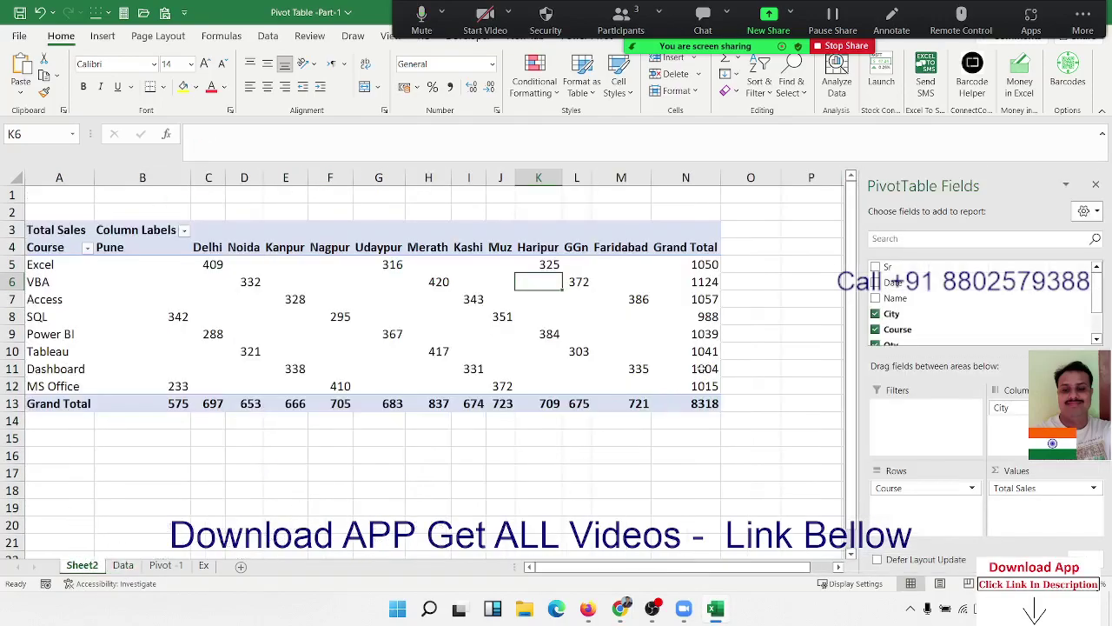
drag(974, 402, 943, 408)
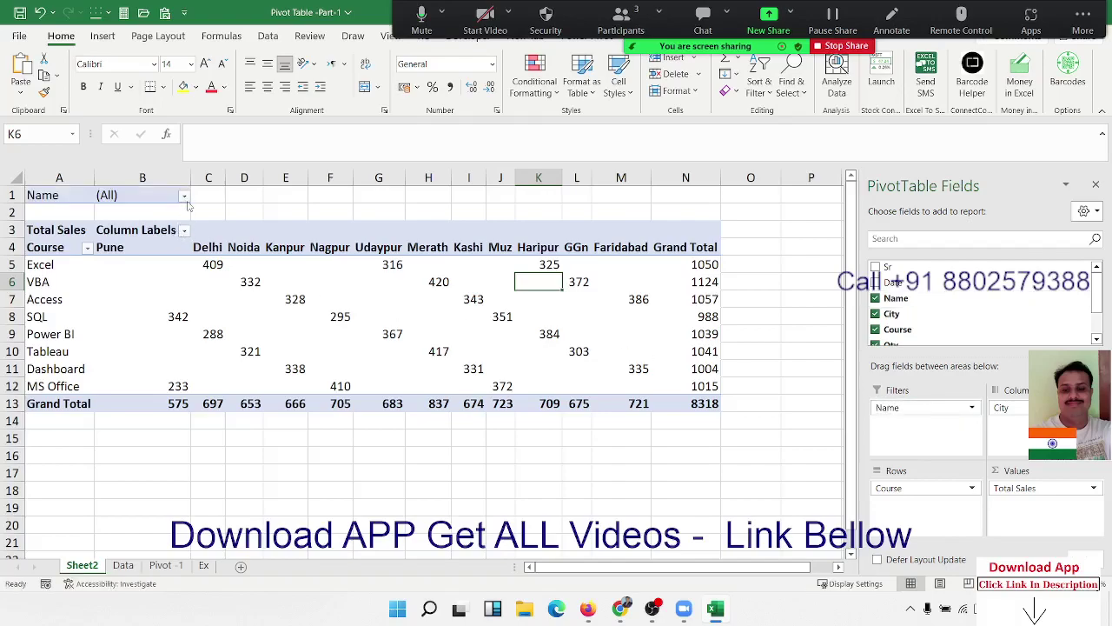
click(185, 196)
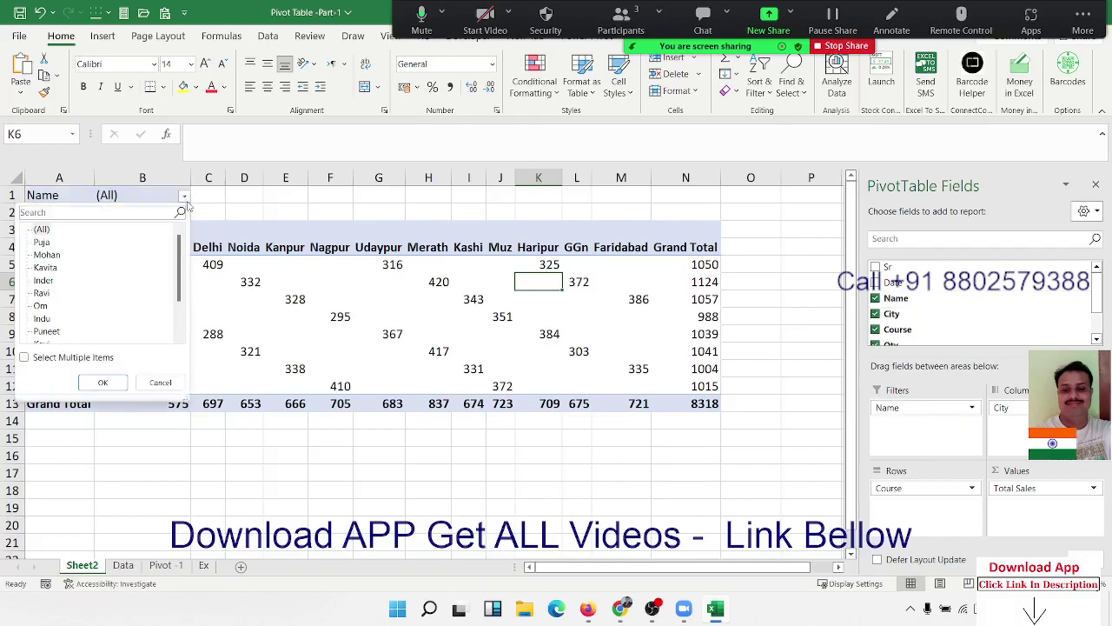
click(40, 294)
click(103, 382)
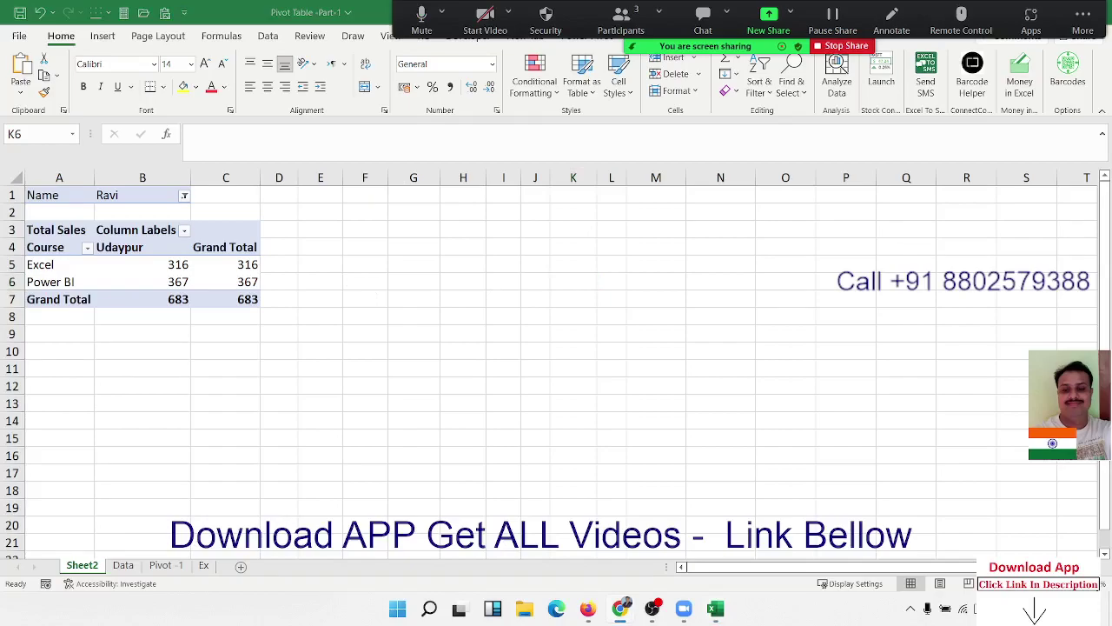
Step: Mute a third Zoom participant, close the participants list, and refocus the Excel pivot
click(621, 17)
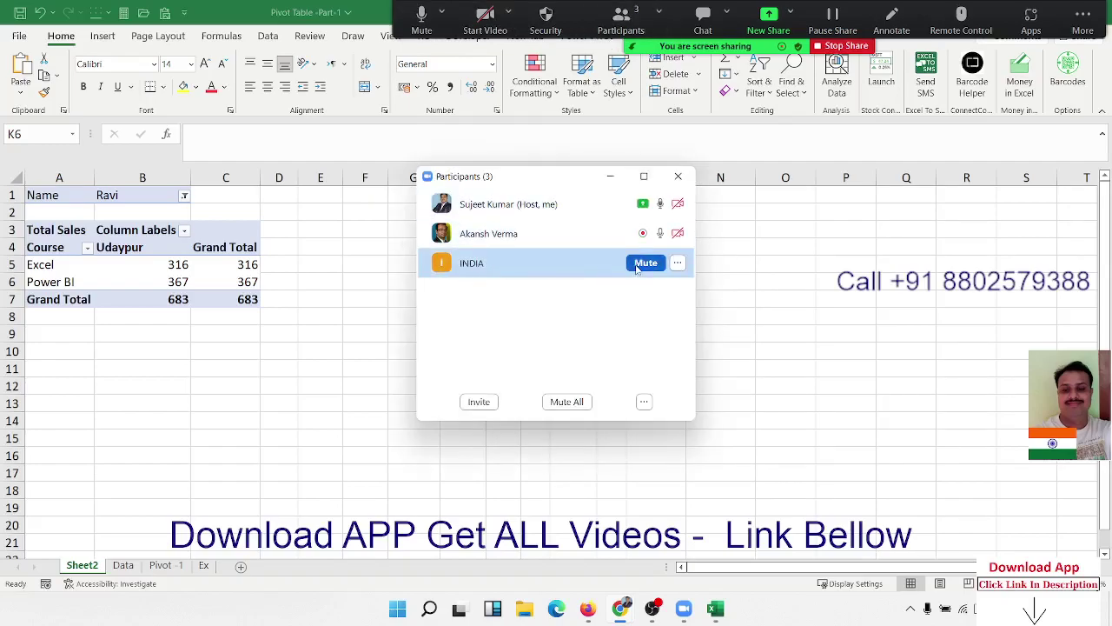
click(643, 263)
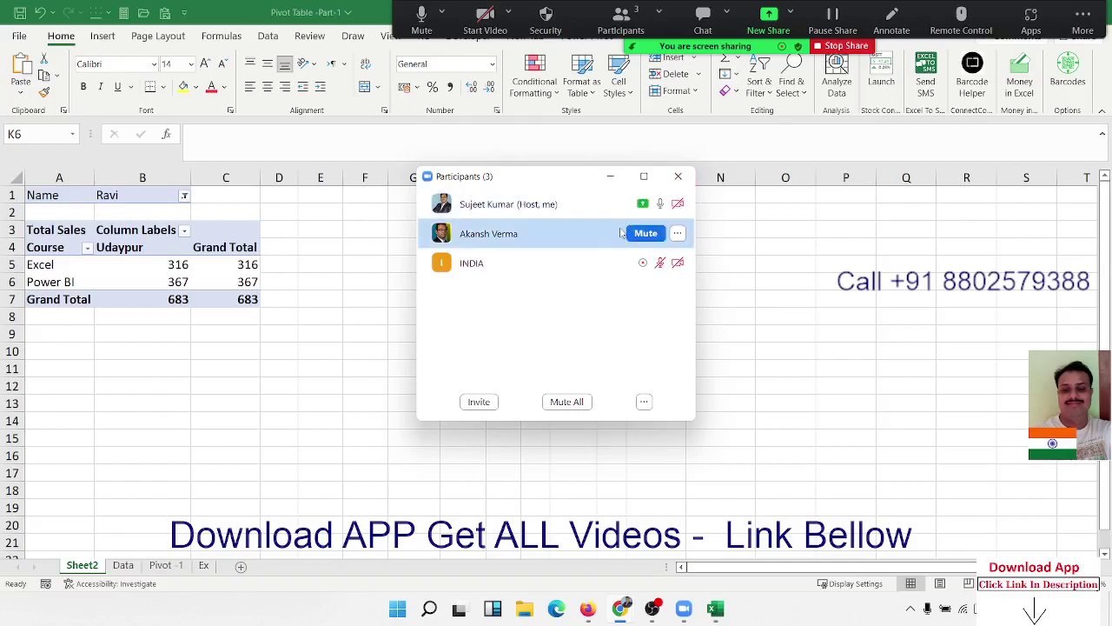
click(677, 176)
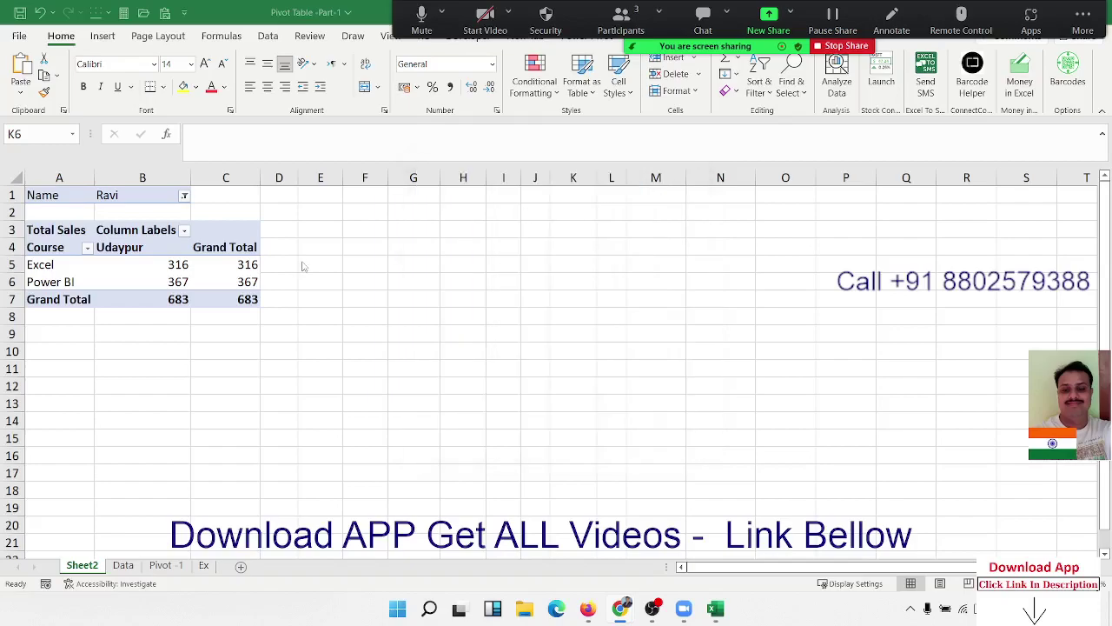
click(247, 264)
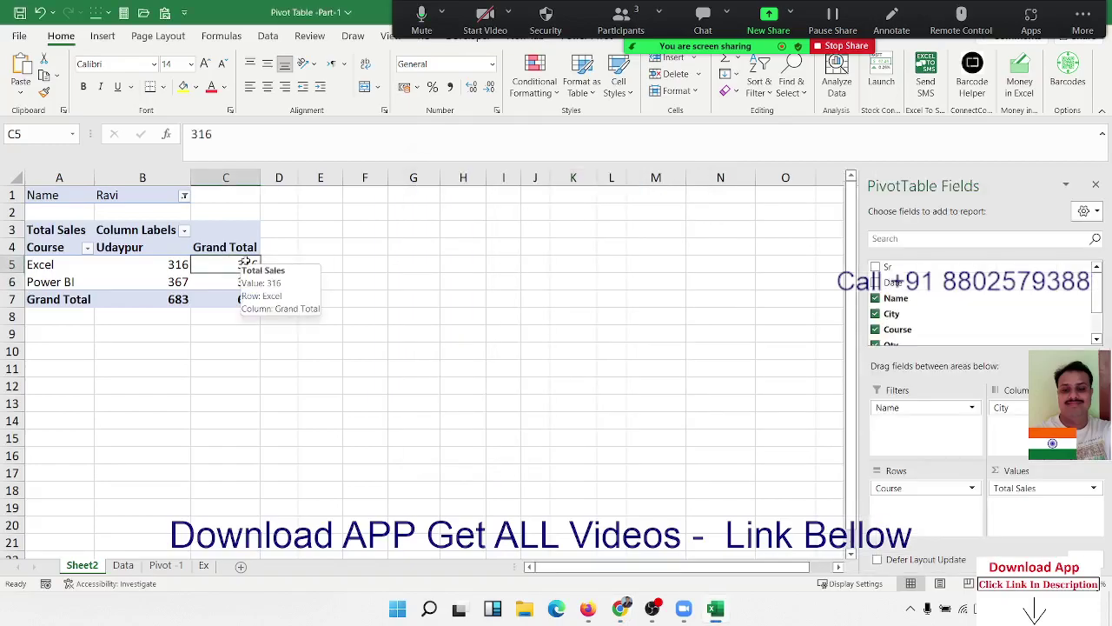
Step: Reset the Name filter in B1 to (All) to restore the full 8318 total
click(184, 196)
click(55, 233)
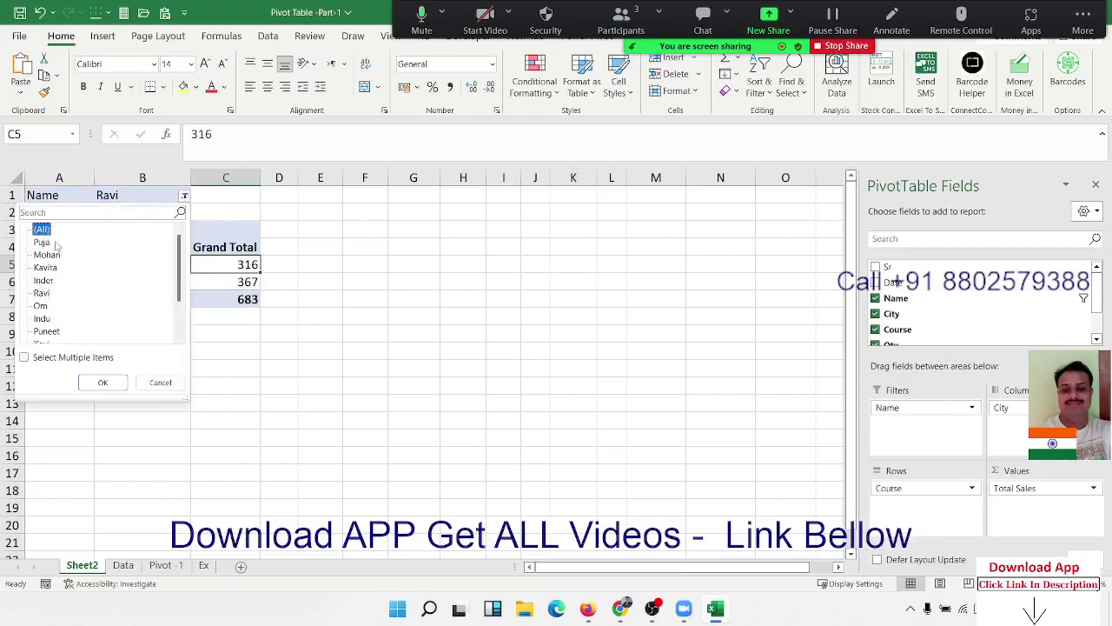
click(103, 382)
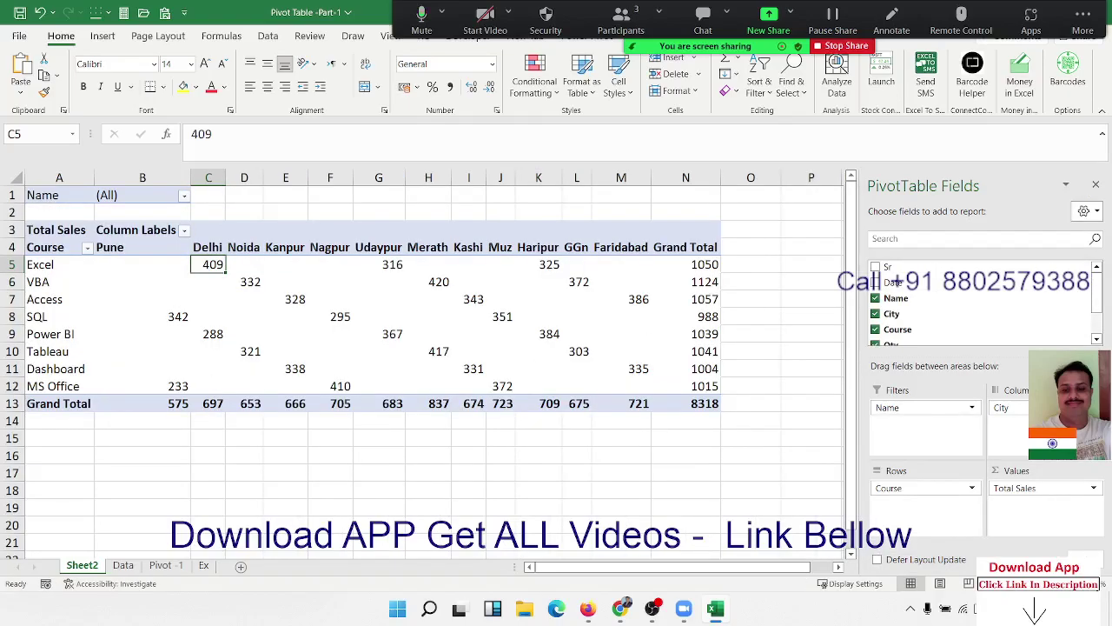
click(1096, 266)
click(162, 566)
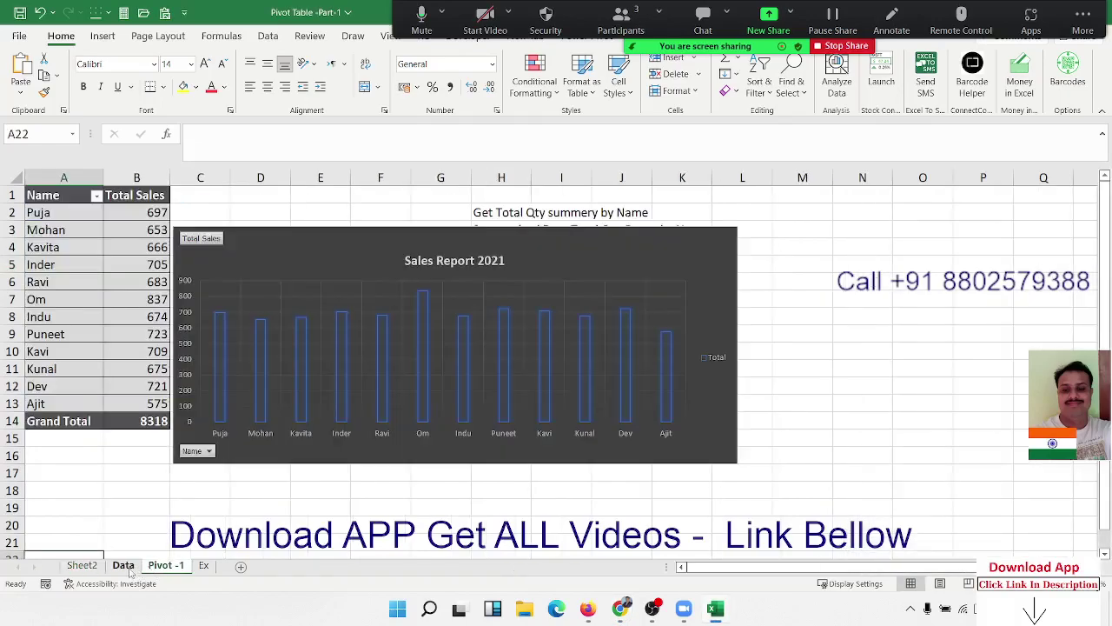
click(124, 566)
click(110, 245)
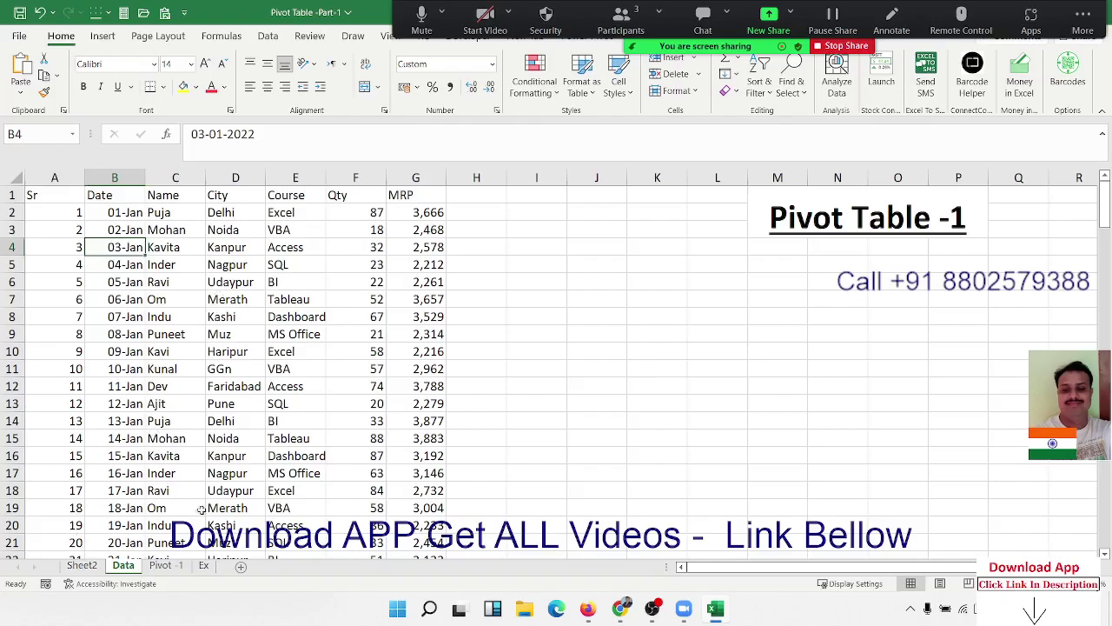
click(183, 567)
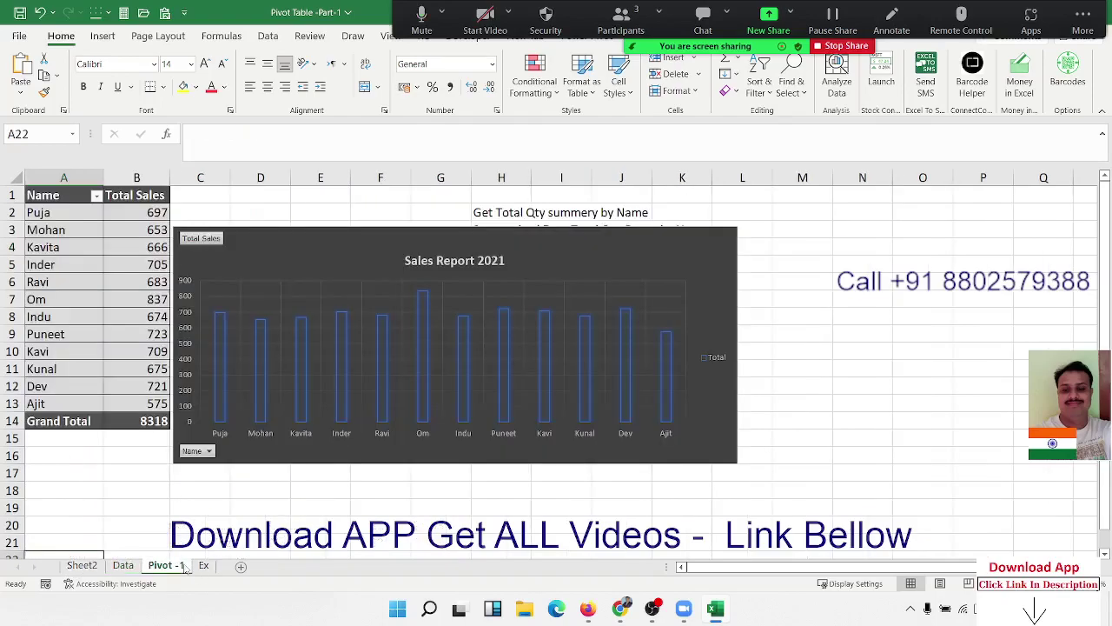
click(82, 565)
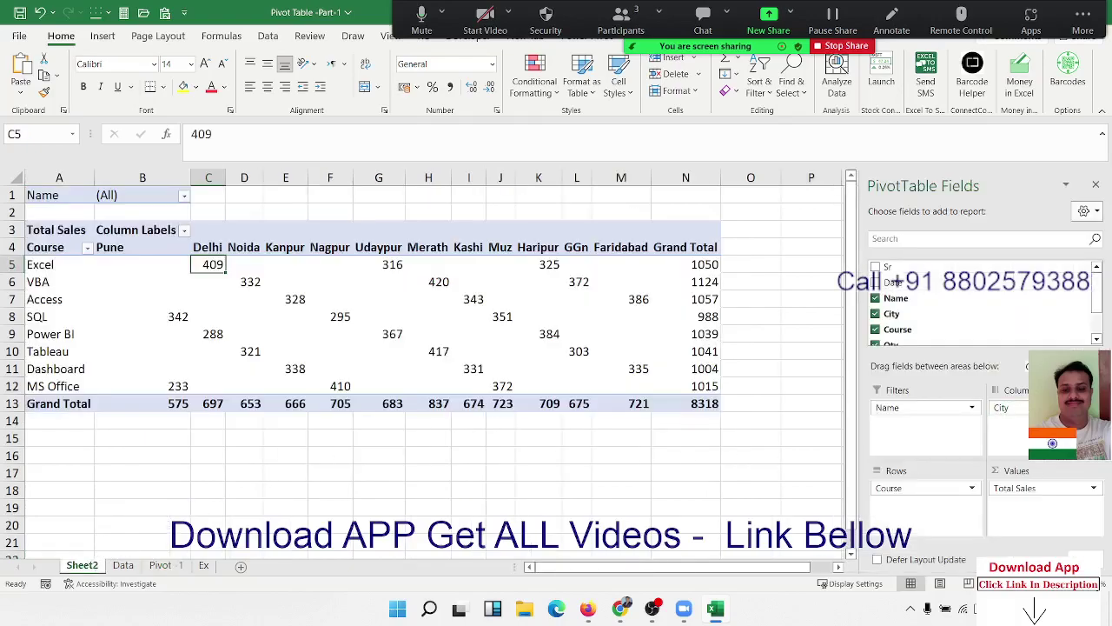
Step: Remove City from the pivot columns and insert a clustered column pivot chart beside the table
drag(1001, 407, 1024, 345)
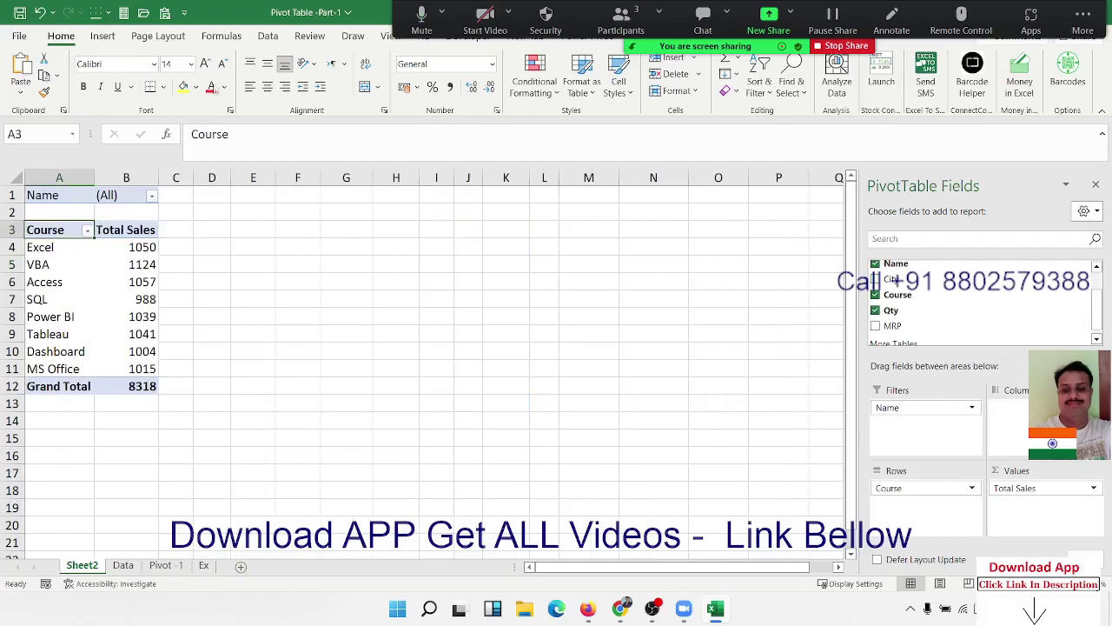
click(102, 36)
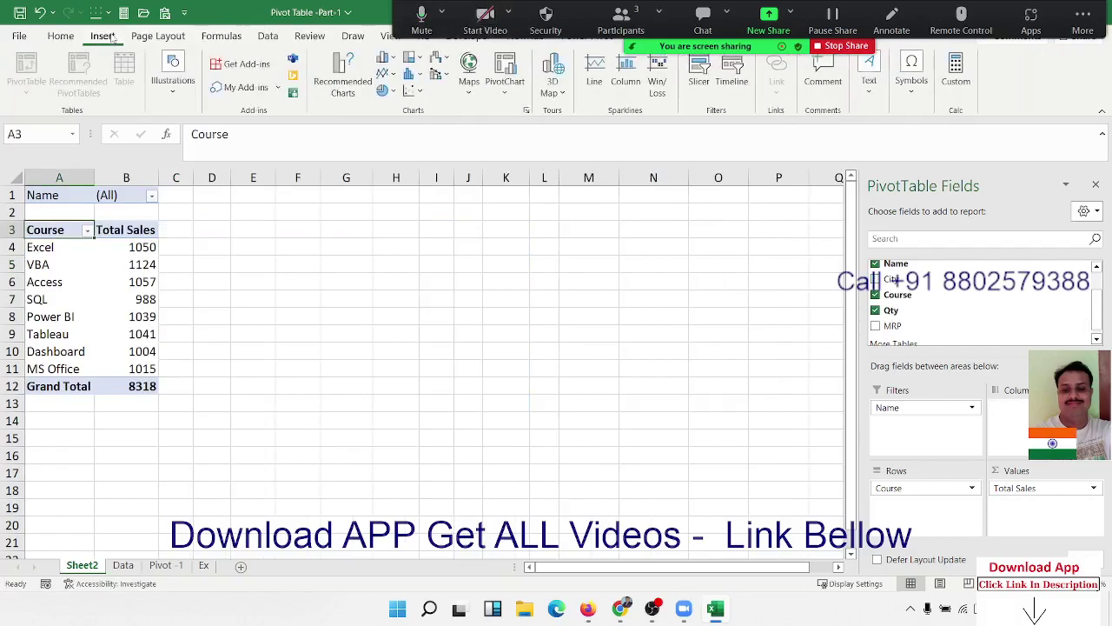
click(383, 58)
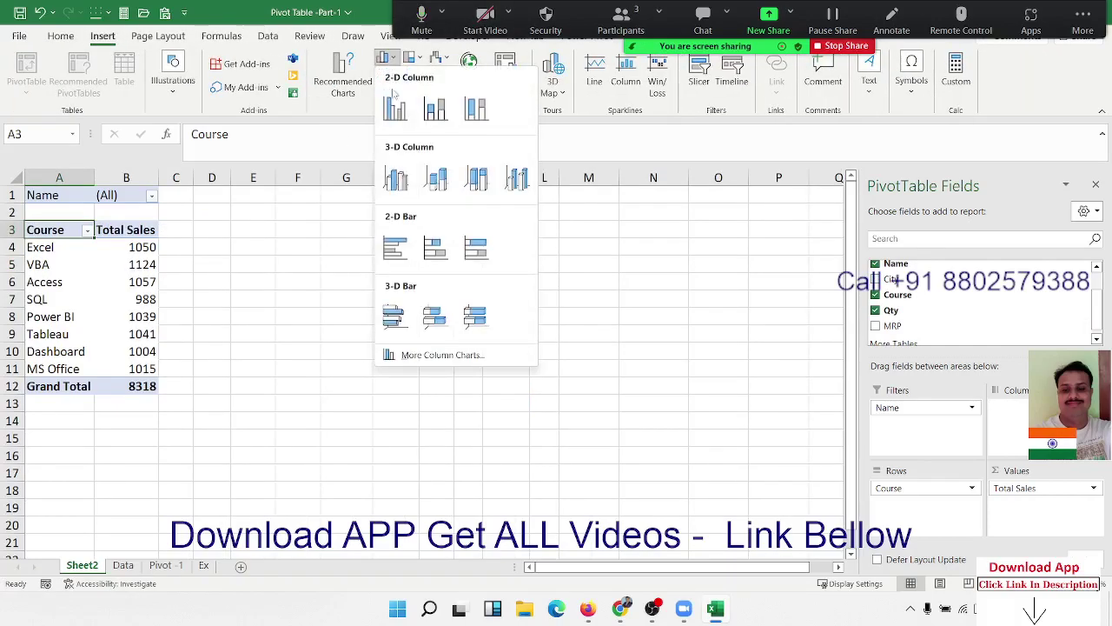
click(397, 99)
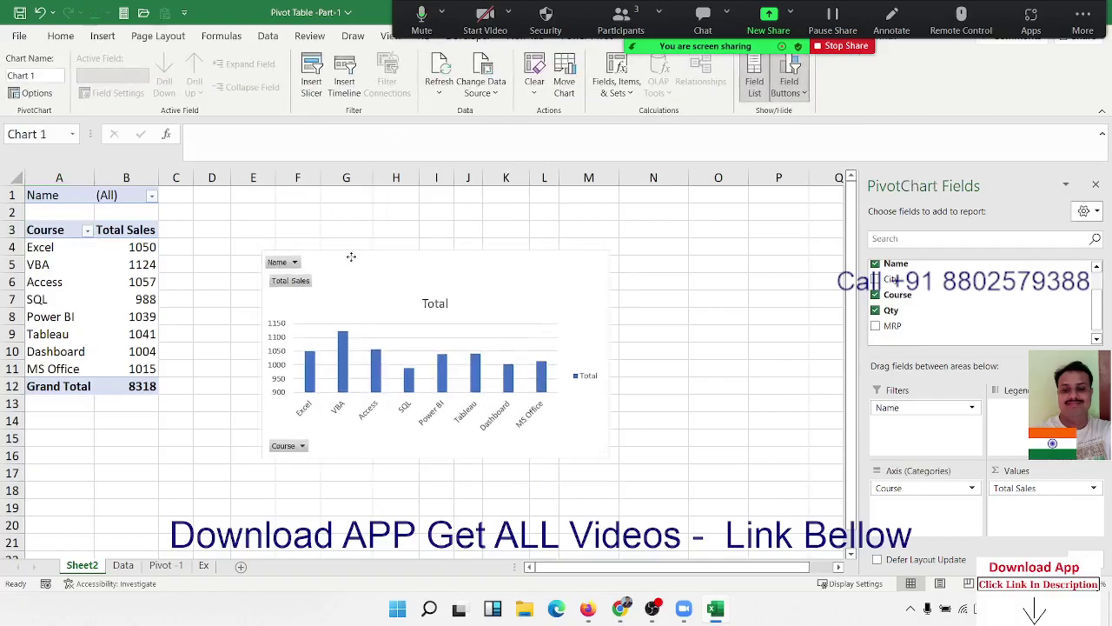
drag(356, 282, 295, 235)
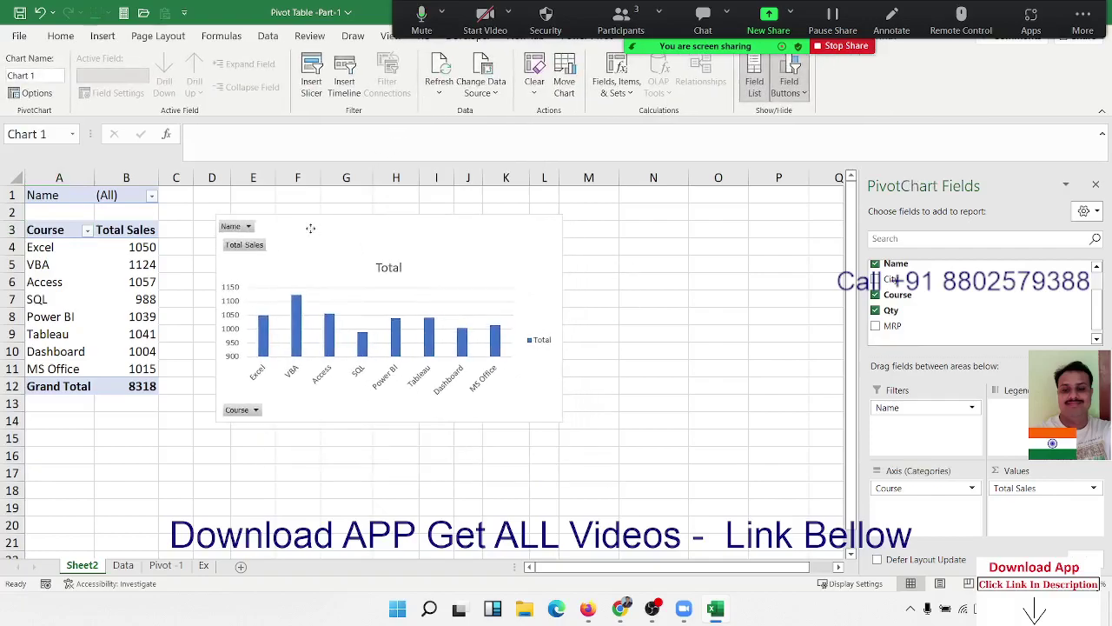
Step: Select the sales values from VBA to Dashboard, then delete the pivot chart
click(139, 260)
drag(139, 260, 146, 349)
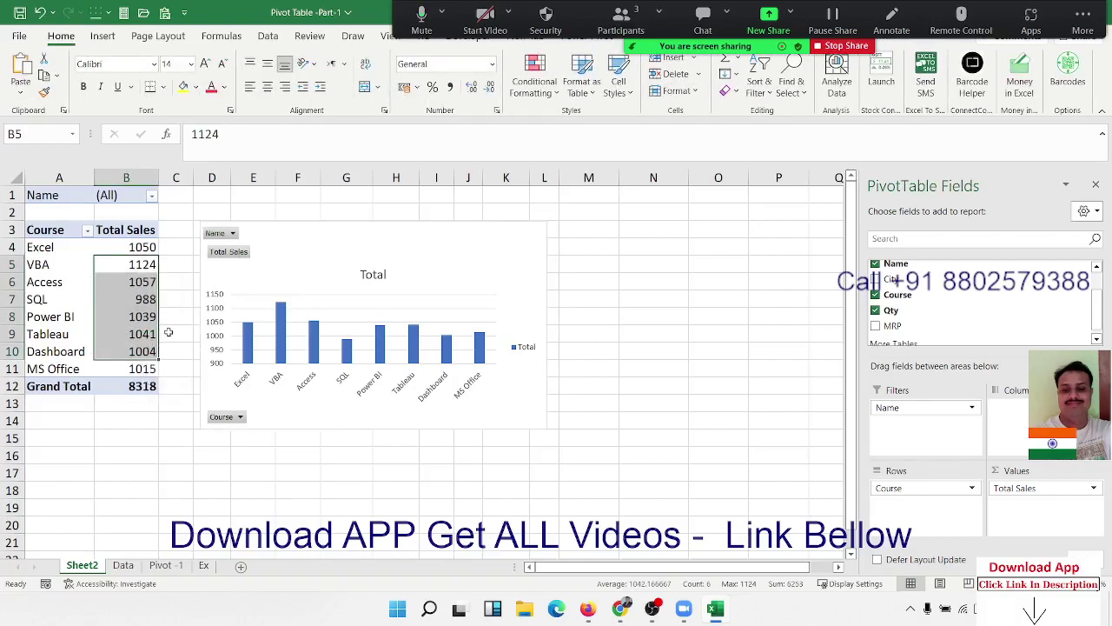
drag(305, 248, 302, 248)
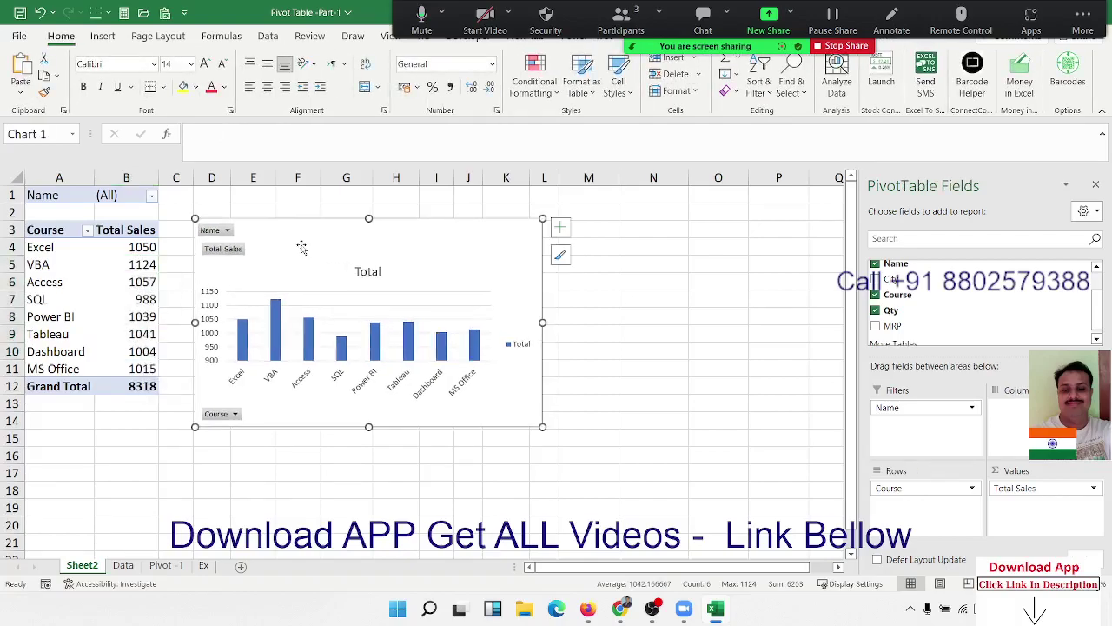
key(Delete)
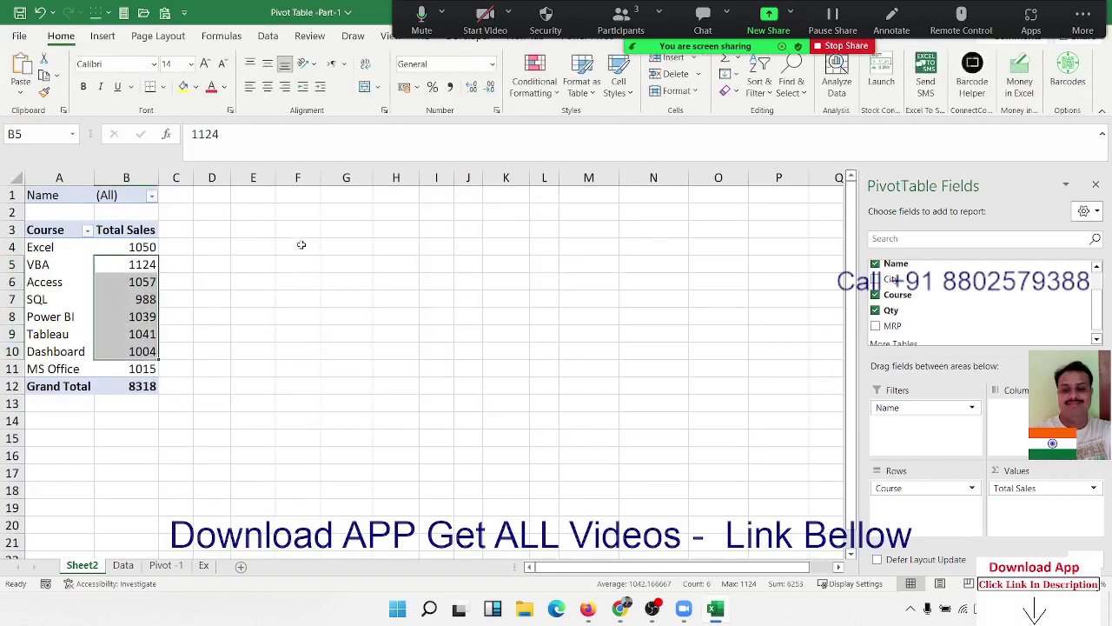
click(396, 254)
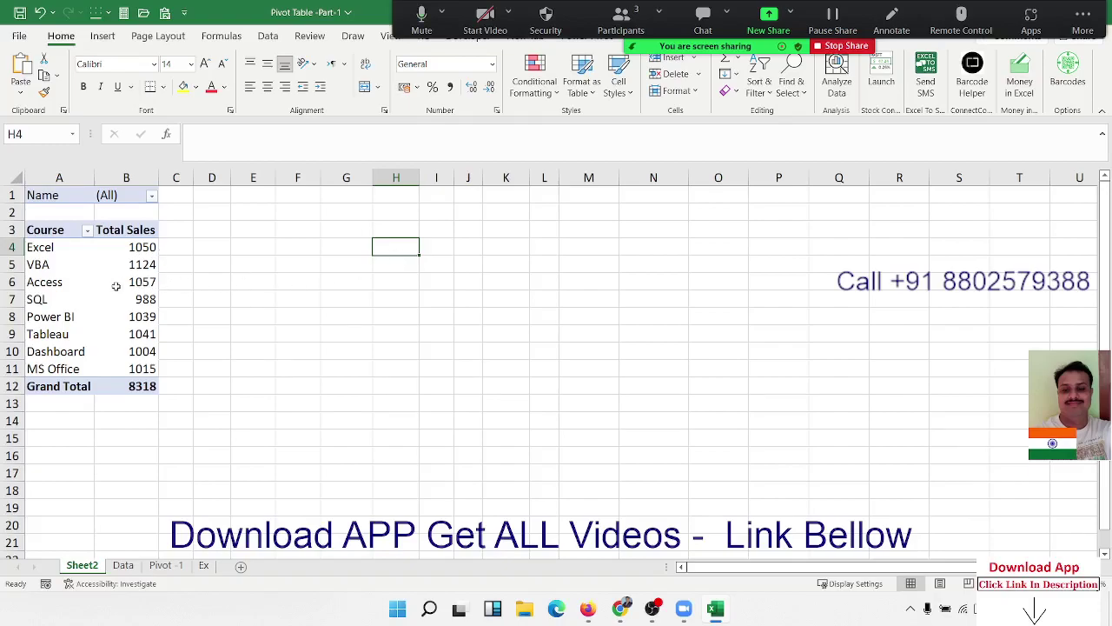
Step: Insert a clustered column PivotChart of Total Sales by Course and enlarge it across columns D to N
click(66, 274)
key(Up)
key(Up)
key(Up)
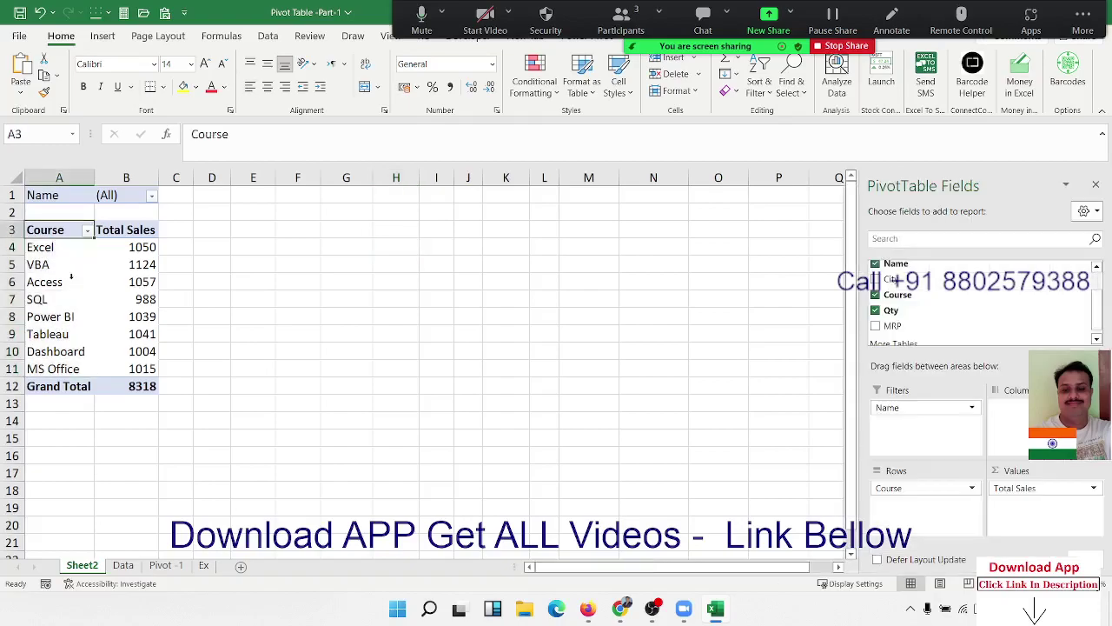
click(75, 281)
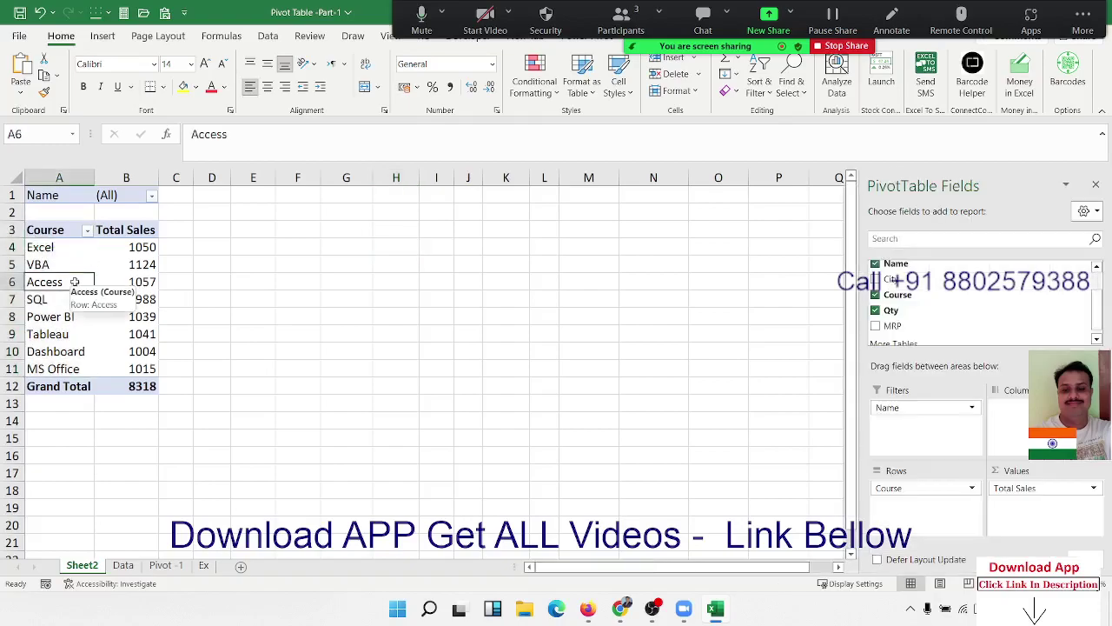
click(114, 44)
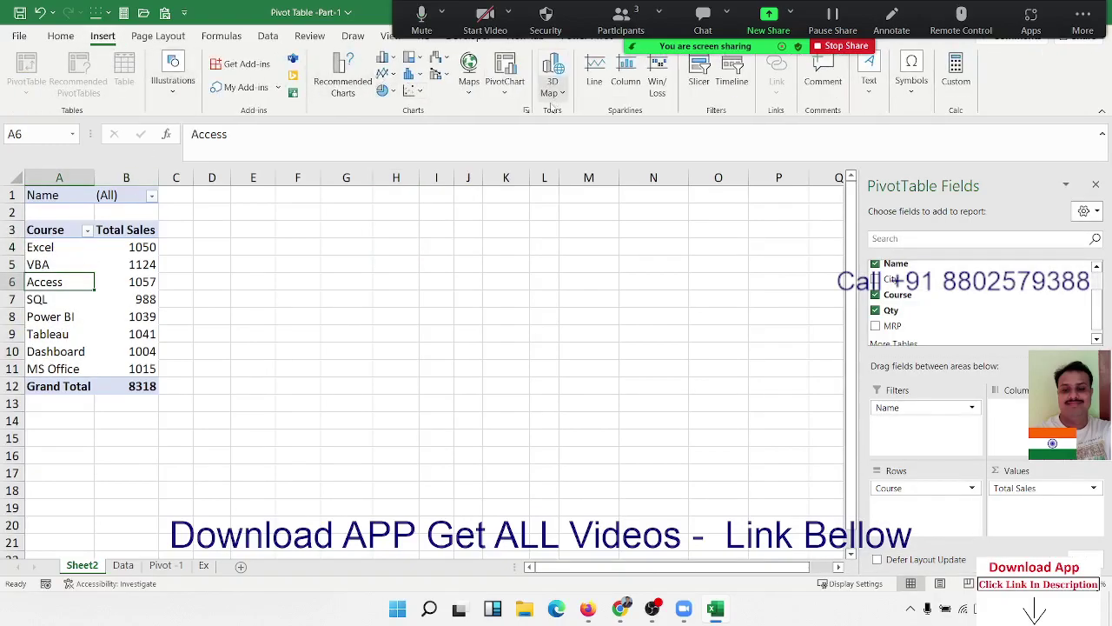
click(360, 77)
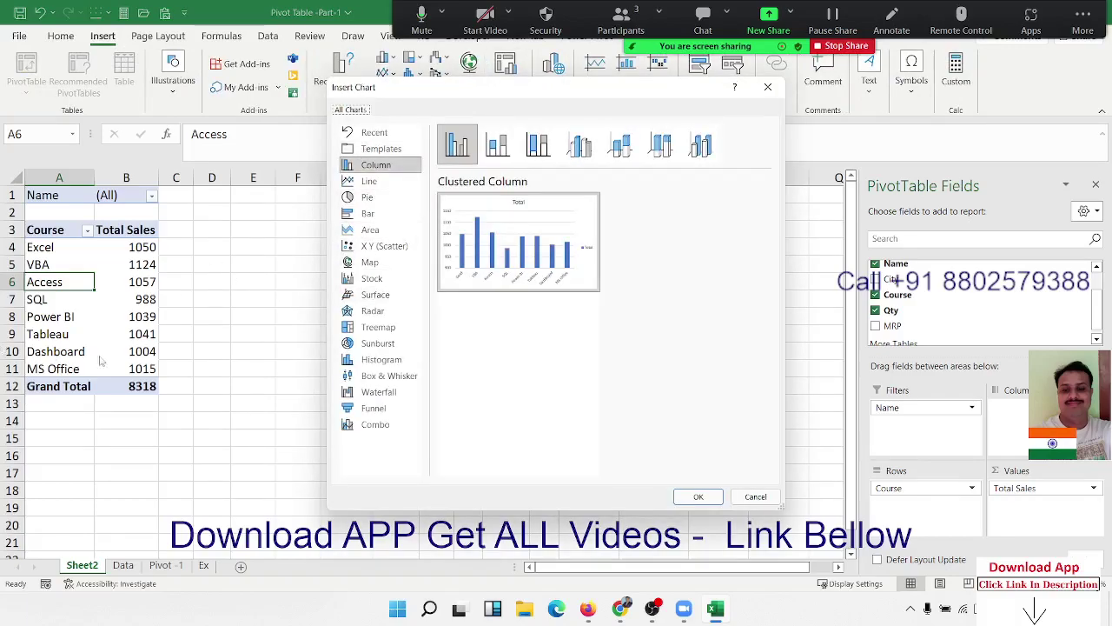
click(697, 496)
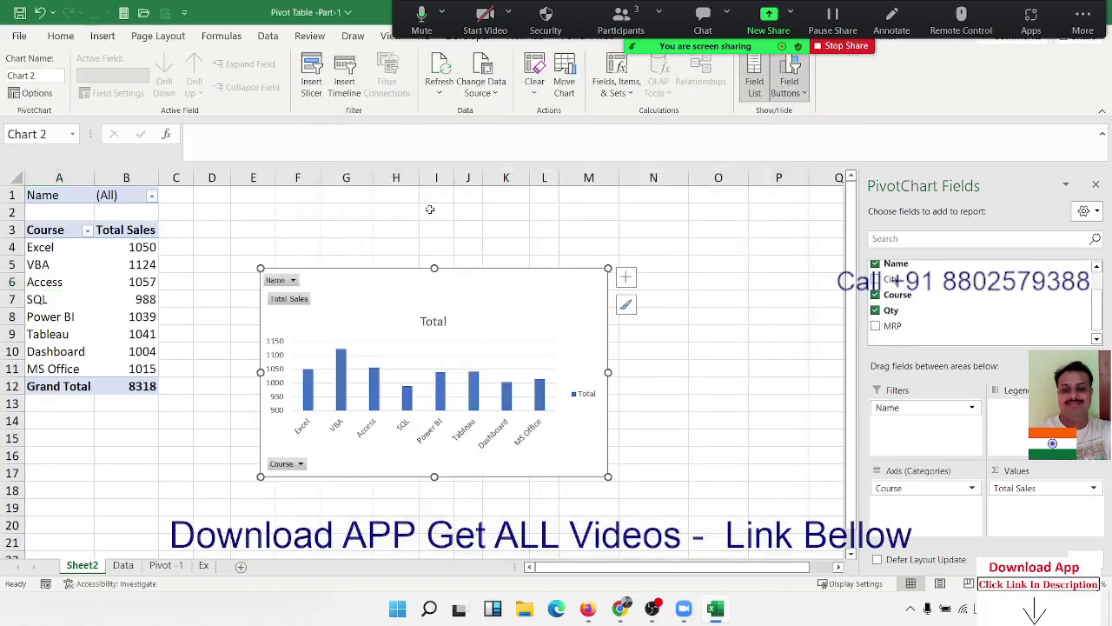
drag(383, 303, 318, 242)
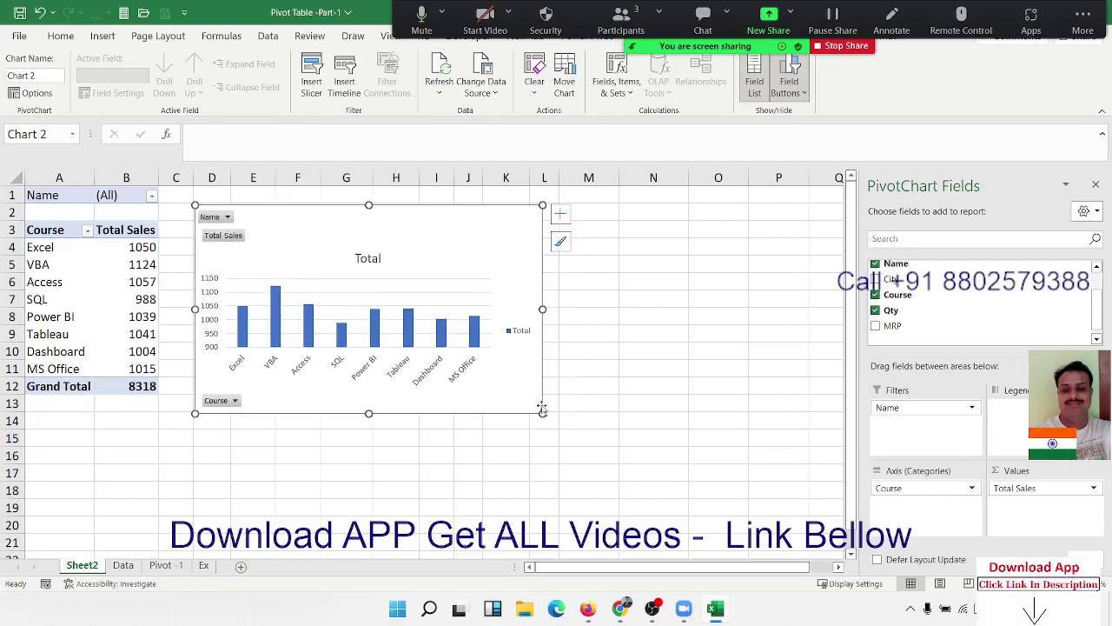
drag(542, 408, 665, 418)
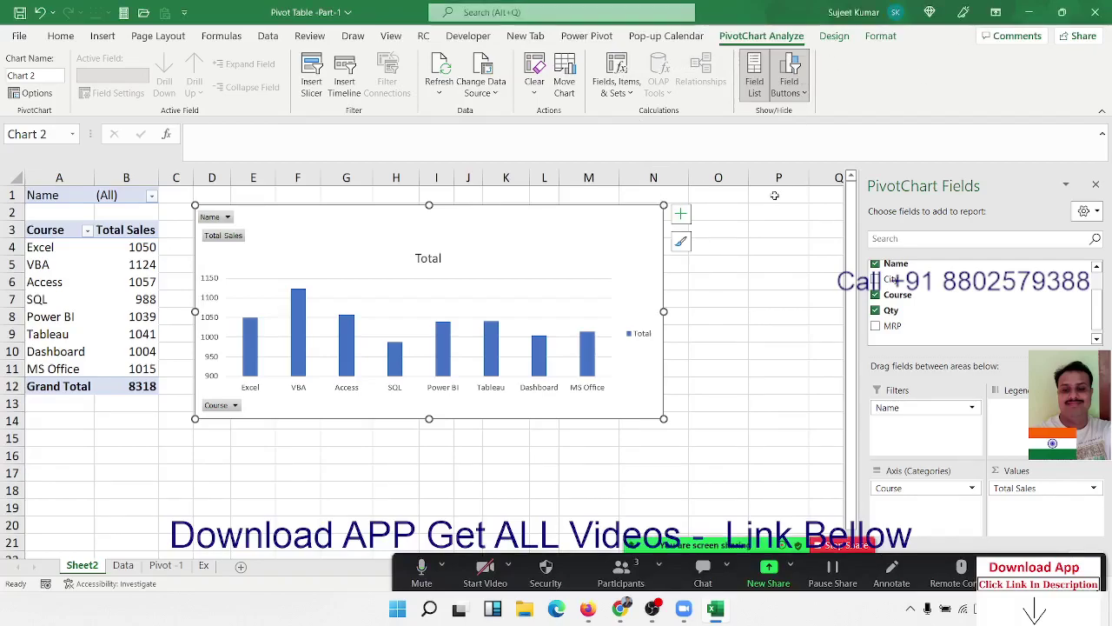
Step: Apply a chart style with data labels so each course column shows its sales value
click(773, 223)
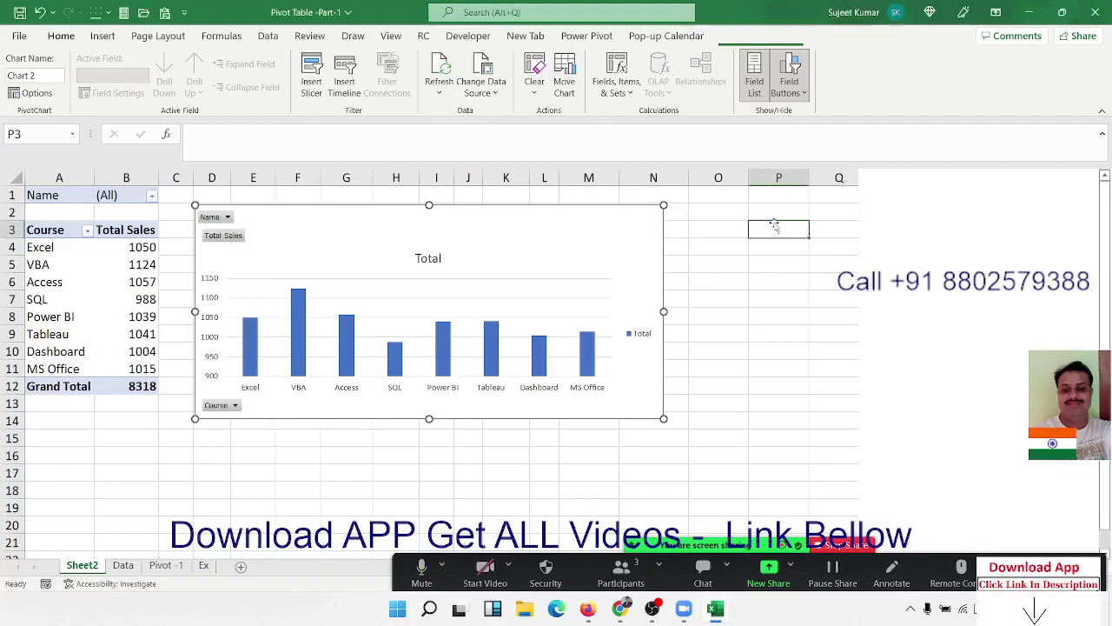
click(652, 249)
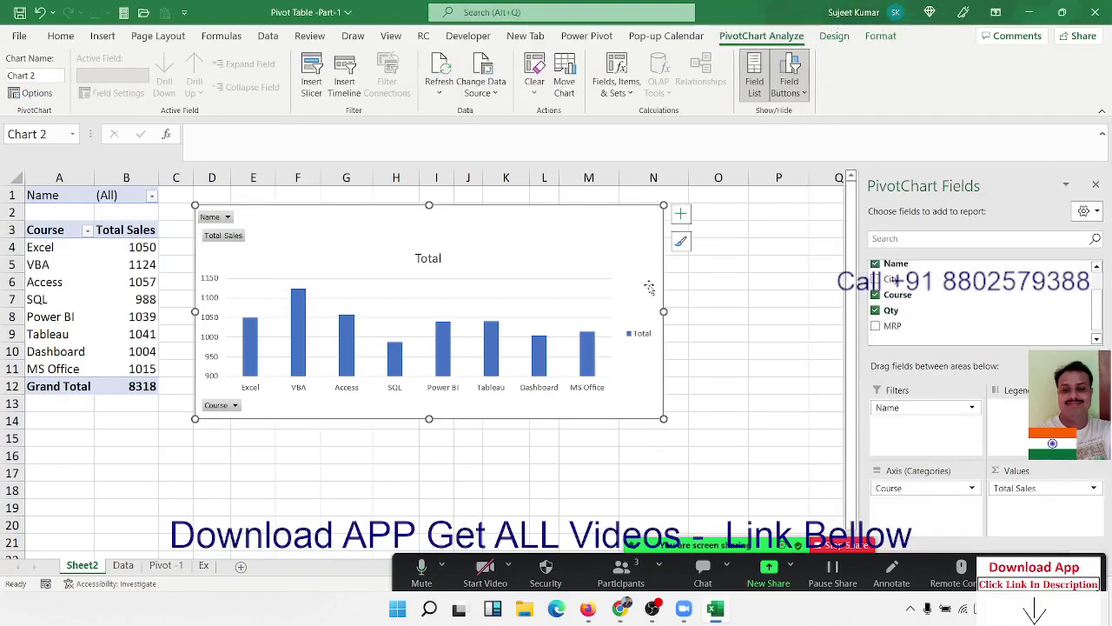
click(681, 214)
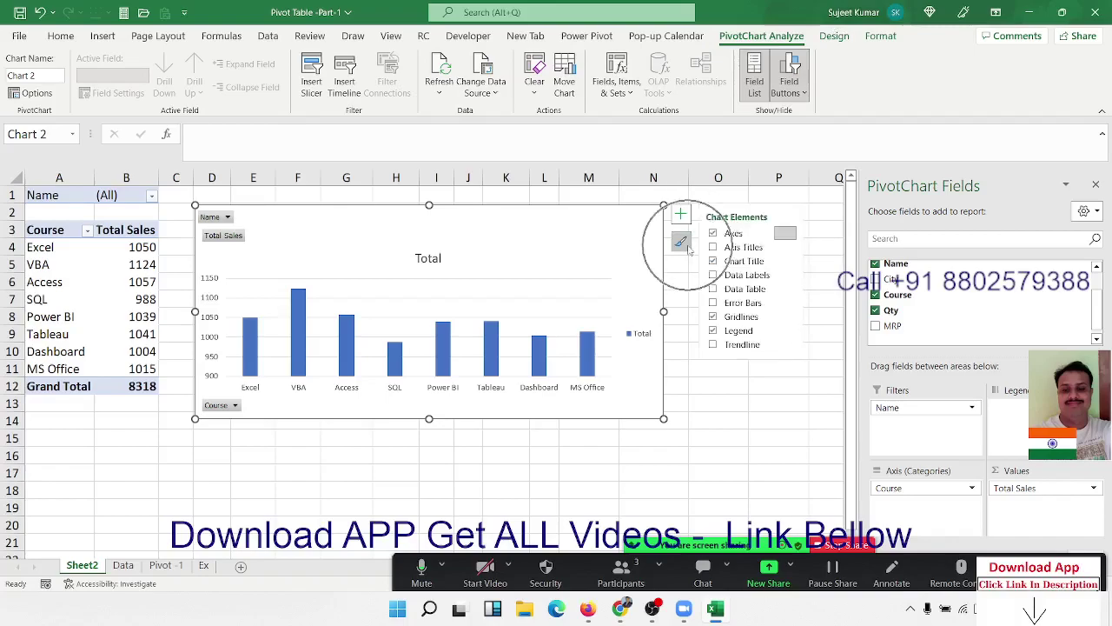
click(681, 241)
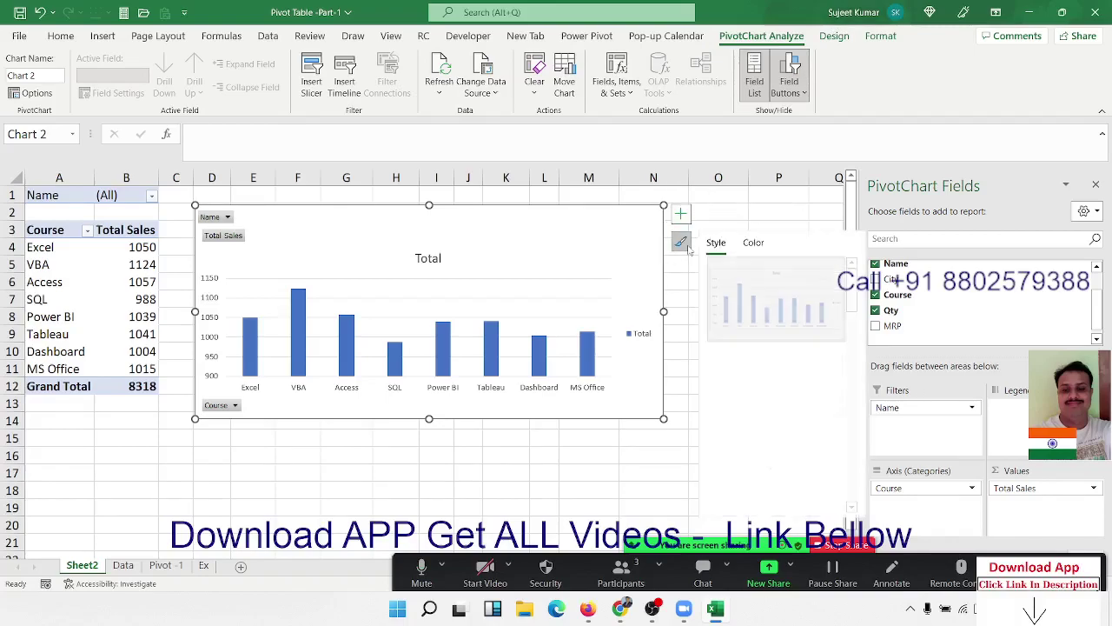
scroll(780, 345, down, 3)
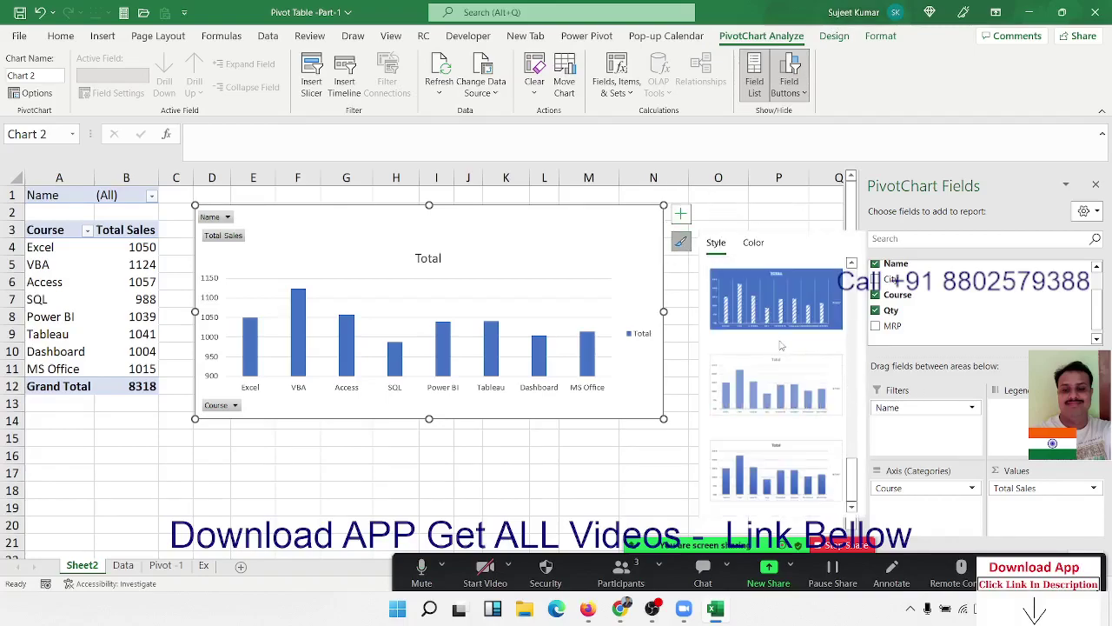
scroll(780, 345, up, 2)
scroll(781, 345, down, 2)
scroll(780, 345, up, 3)
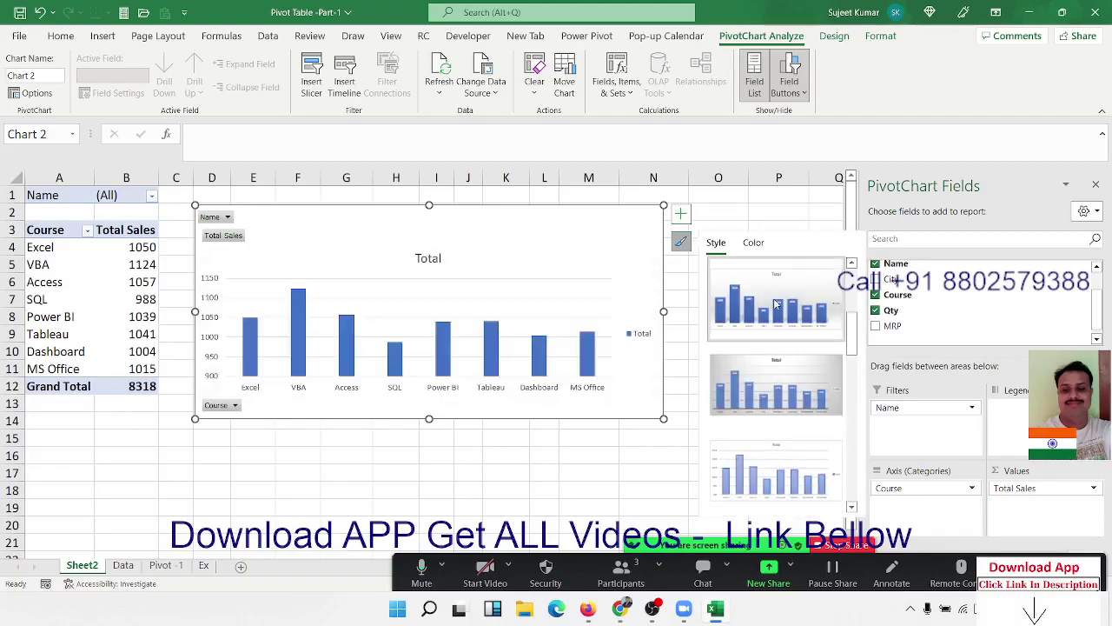
click(762, 310)
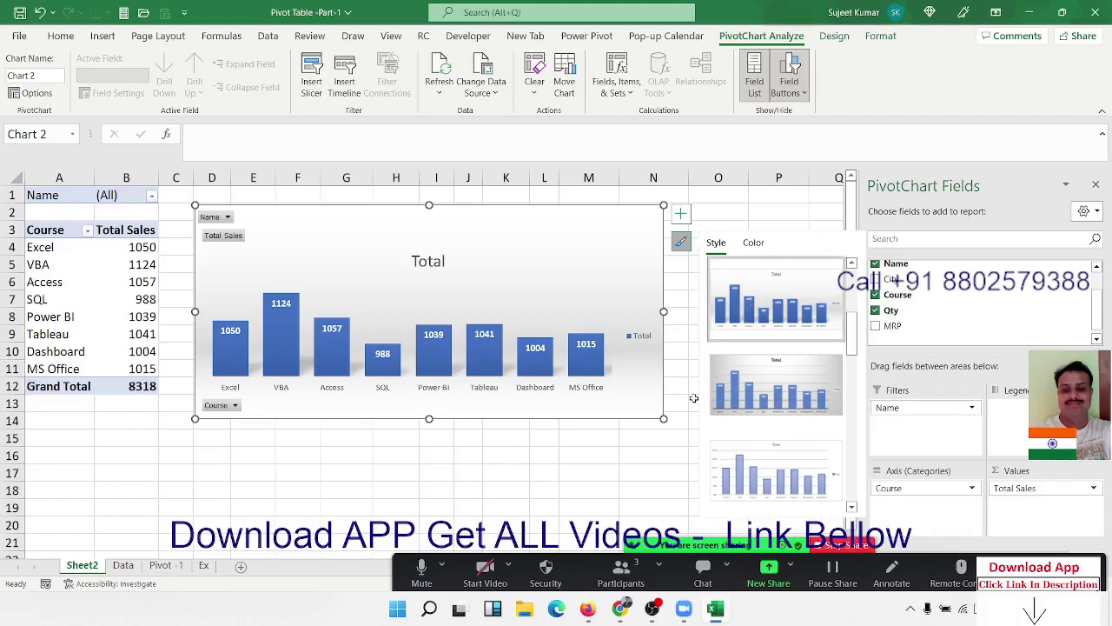
click(615, 483)
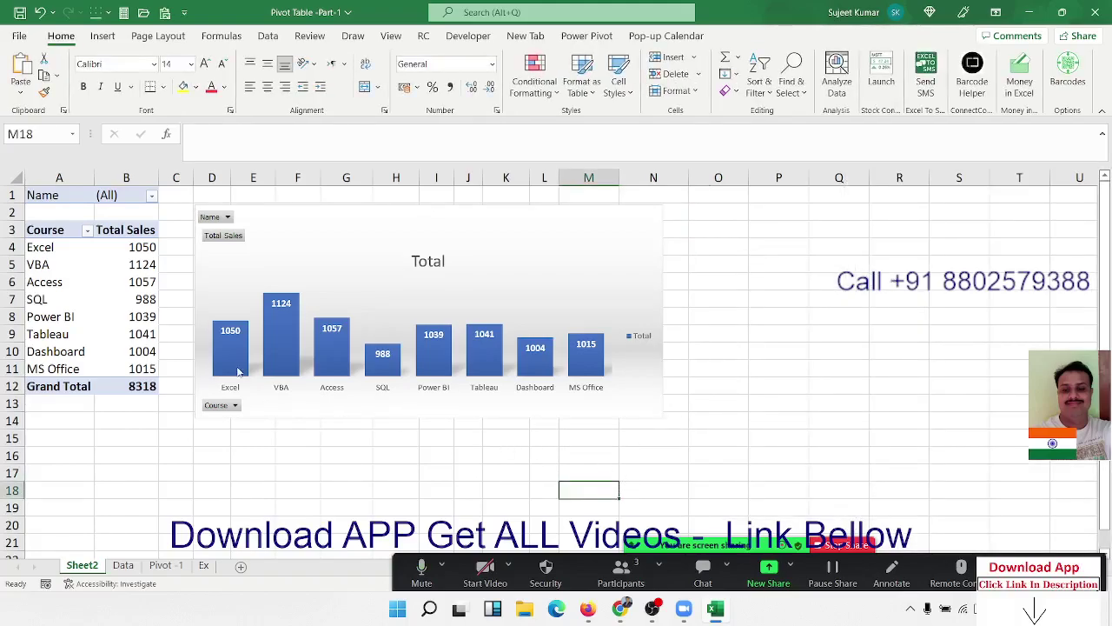
Step: On the Data sheet, select the table from A1 across to column G and down to the last row
mouse_move(275, 374)
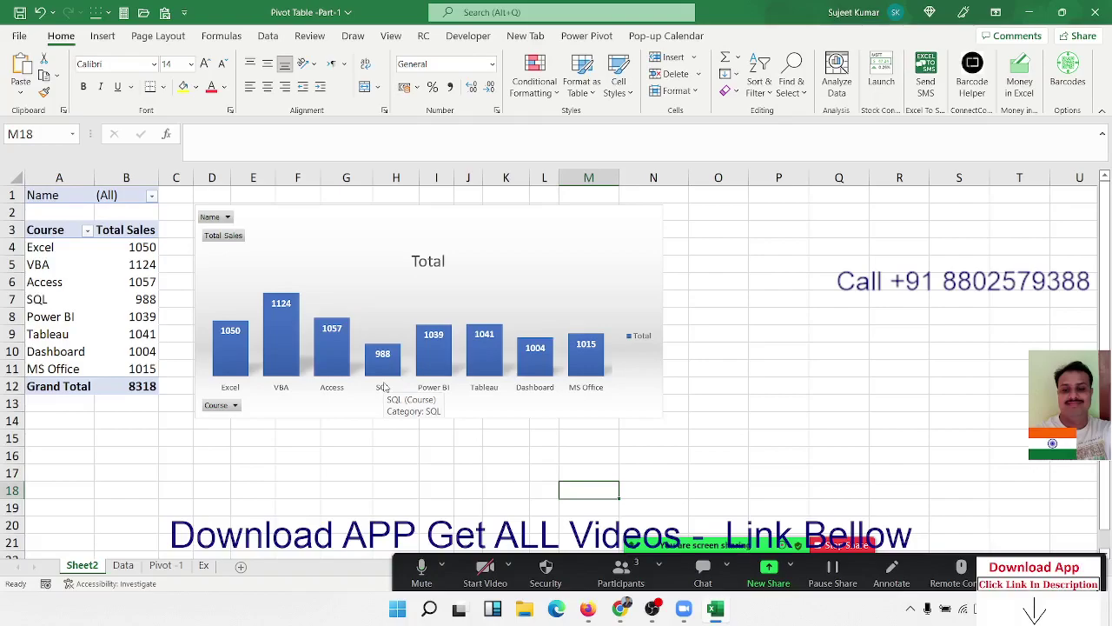
click(126, 569)
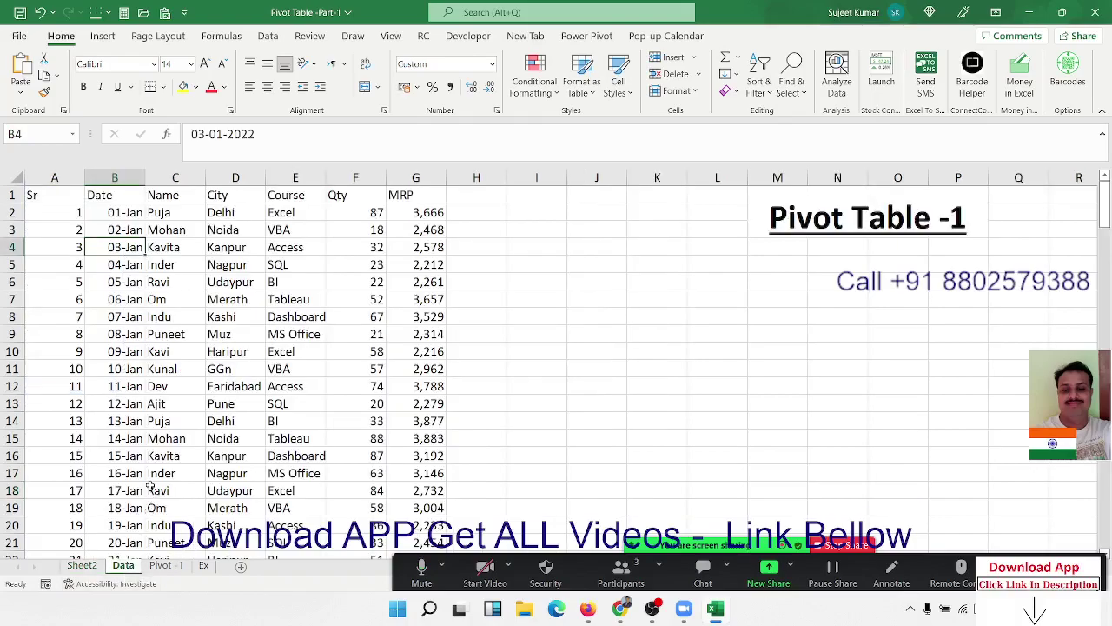
click(56, 193)
key(ctrl+shift+Right)
key(ctrl+shift+Down)
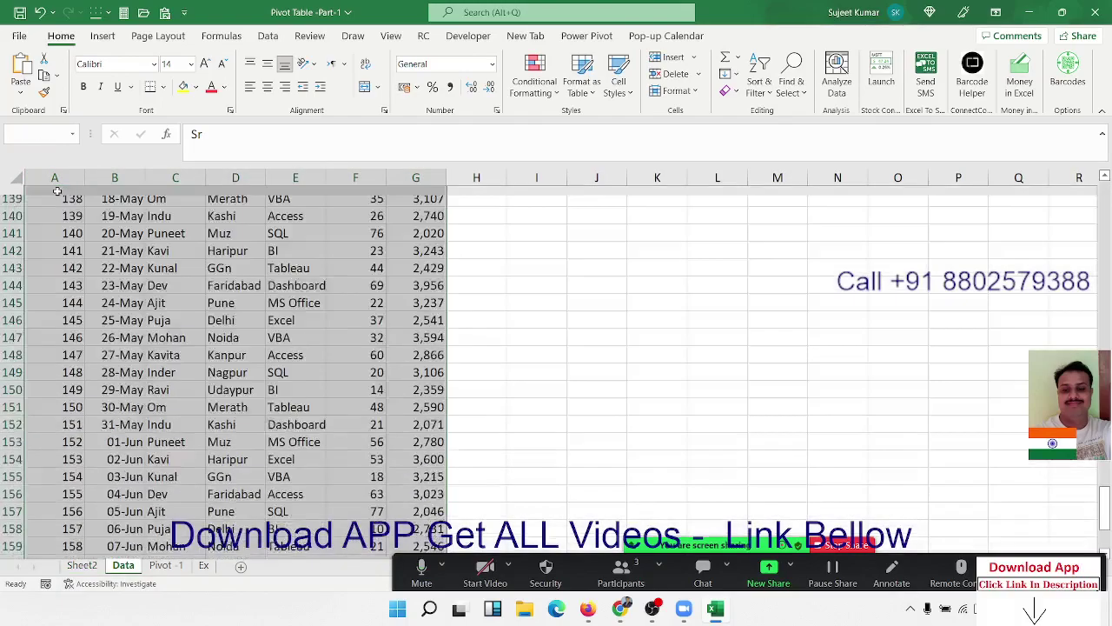
click(103, 35)
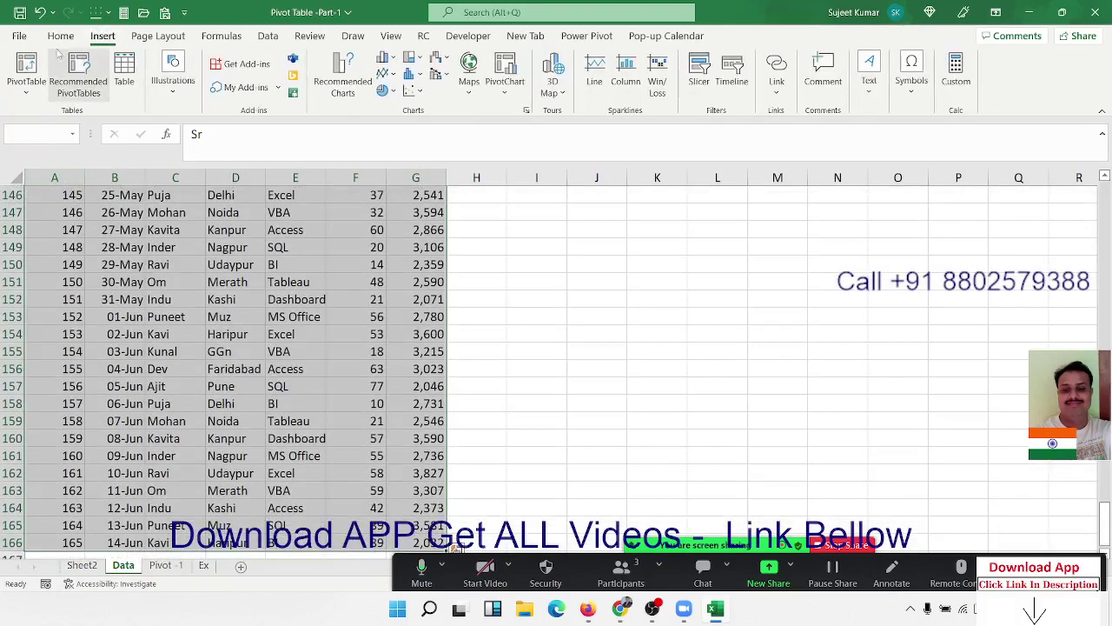
Step: Insert a PivotTable from Data!$A$1:$G$166 onto a new worksheet
click(31, 65)
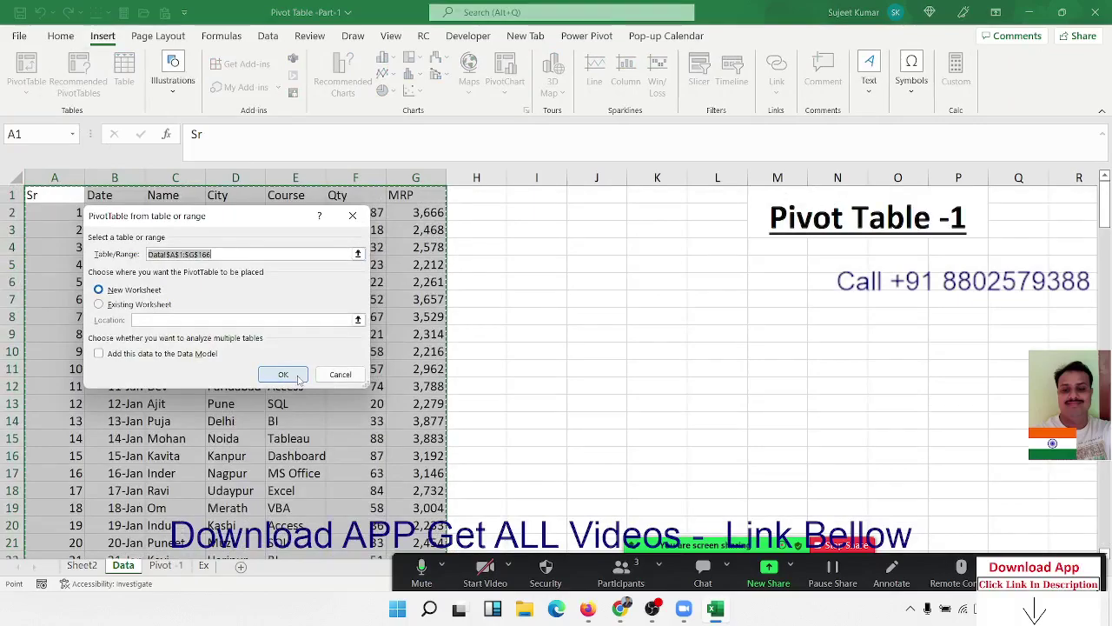
click(283, 373)
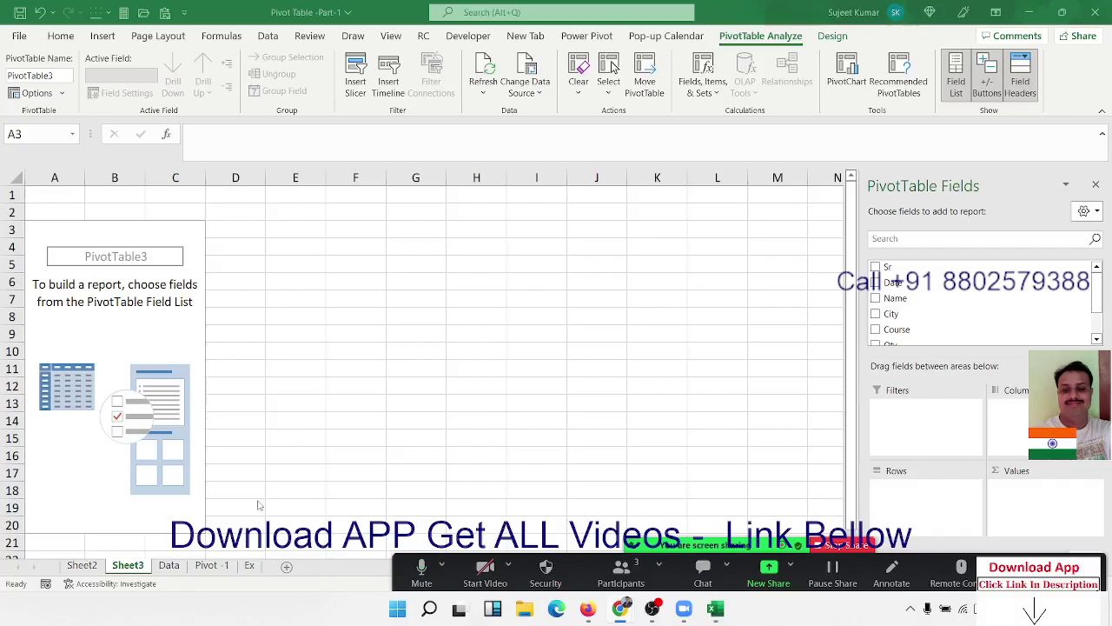
Step: On the Data sheet, highlight the Name, City, Course and Qty columns for review
click(169, 566)
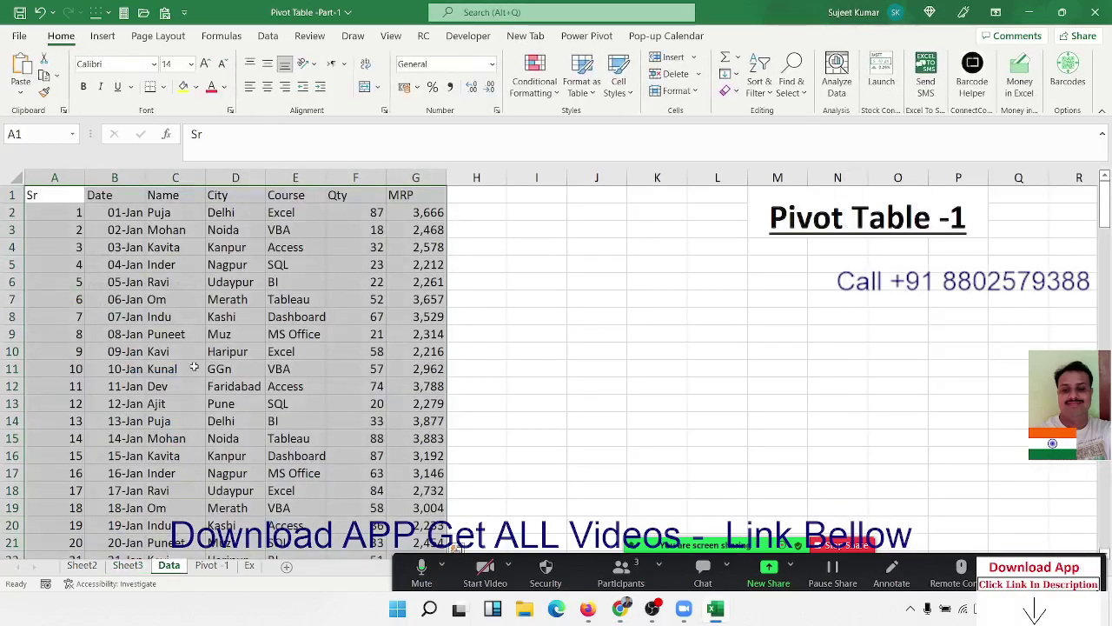
click(183, 253)
drag(169, 214, 173, 404)
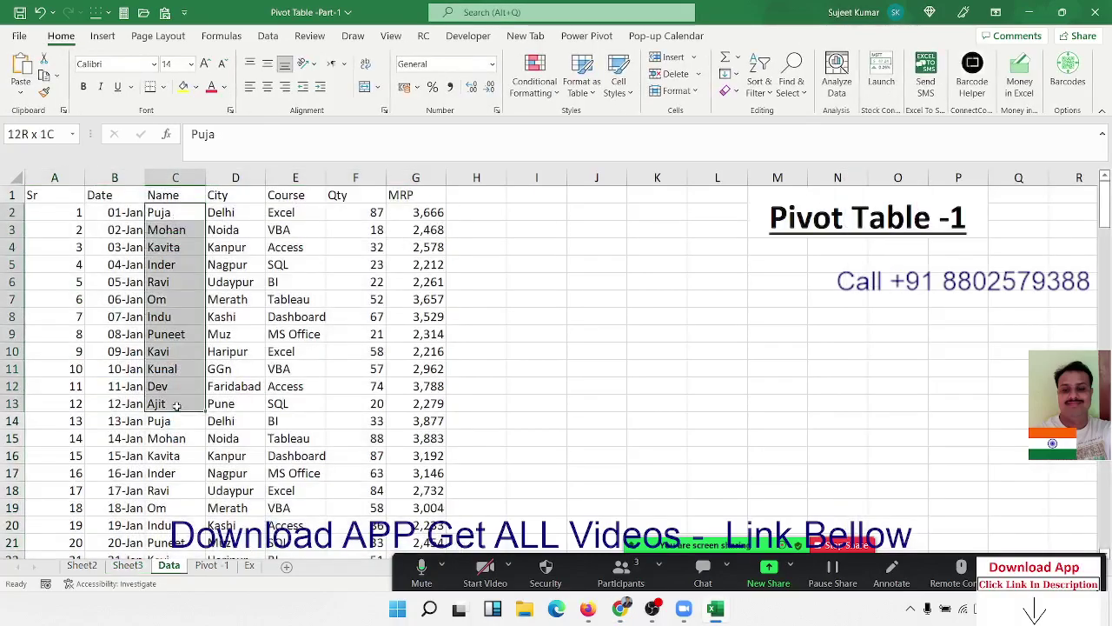
drag(228, 196, 252, 387)
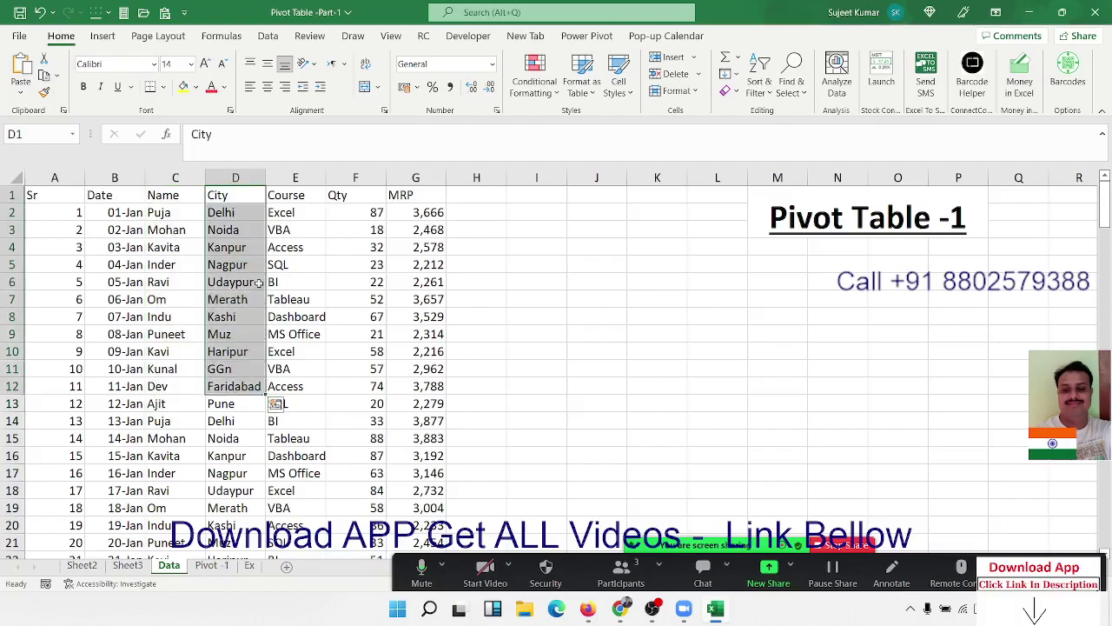
drag(286, 227, 295, 420)
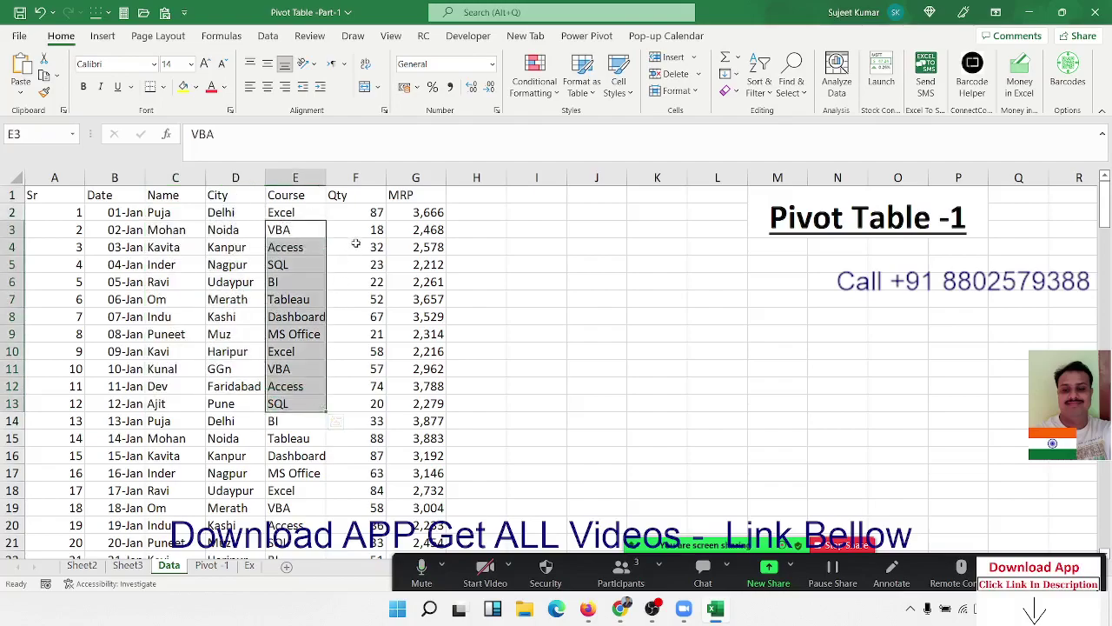
drag(365, 230, 365, 438)
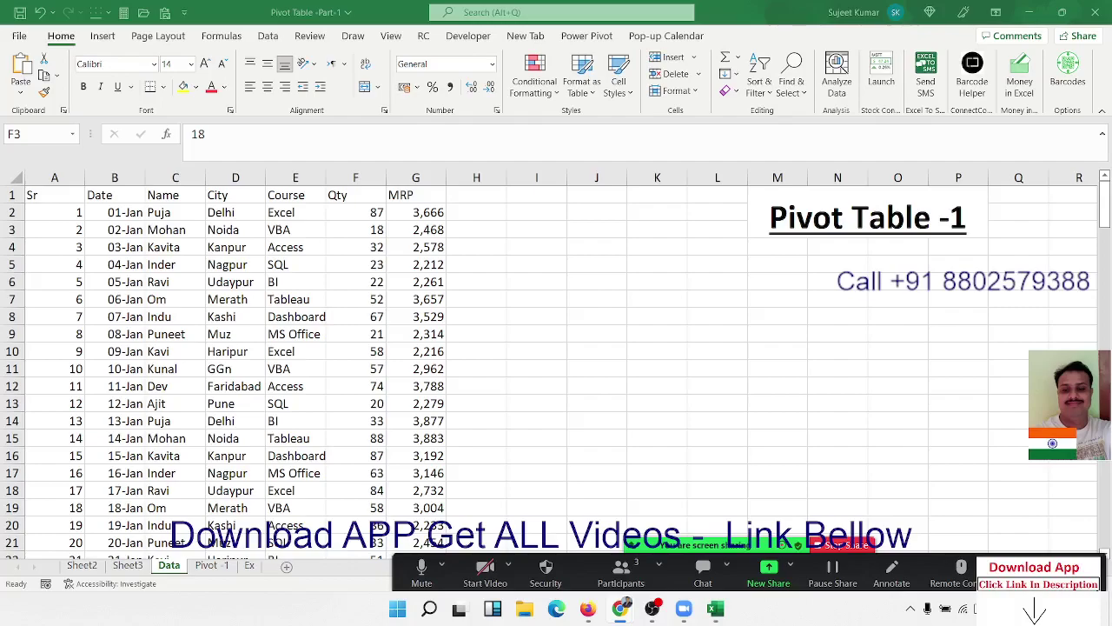
Step: Create PivotTable4 on a new Sheet4 from the Data table
key(ctrl+shift+Down)
click(47, 189)
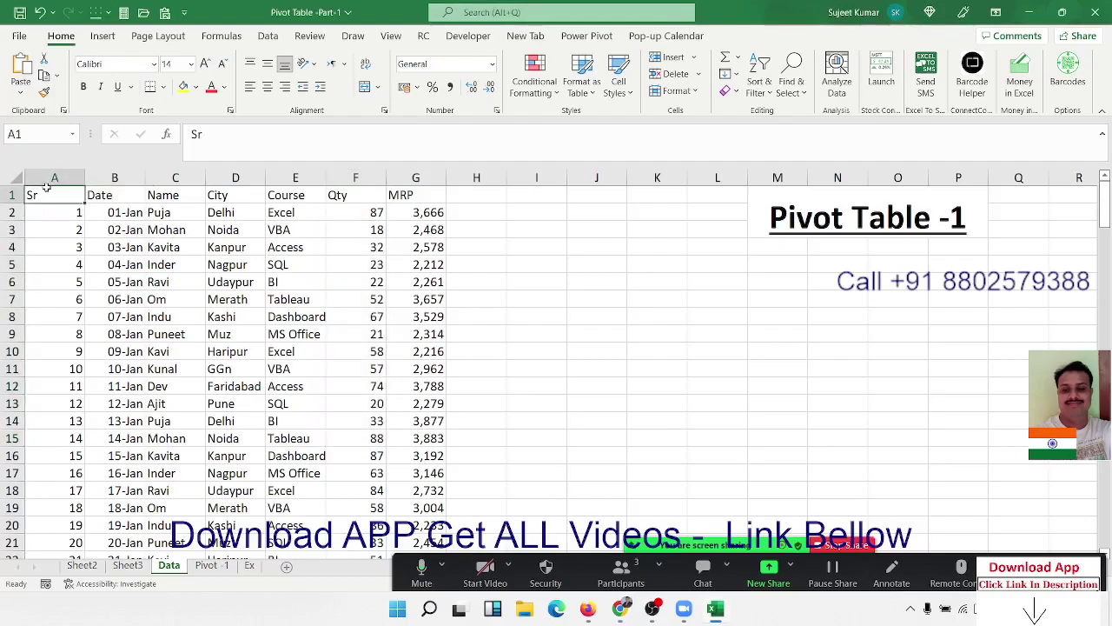
click(102, 36)
click(26, 69)
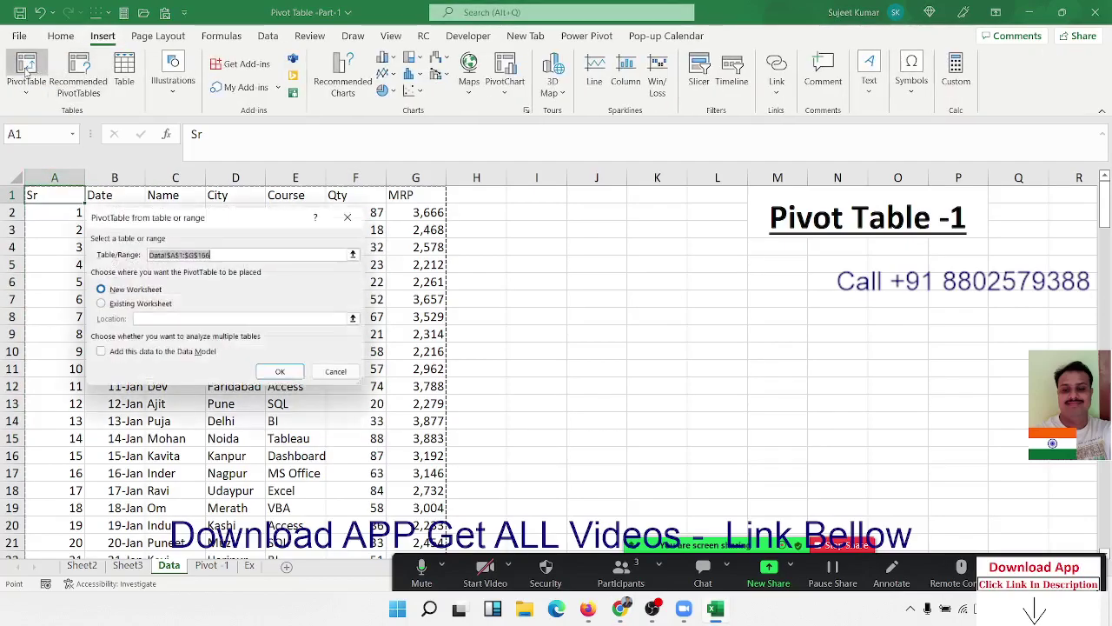
click(283, 374)
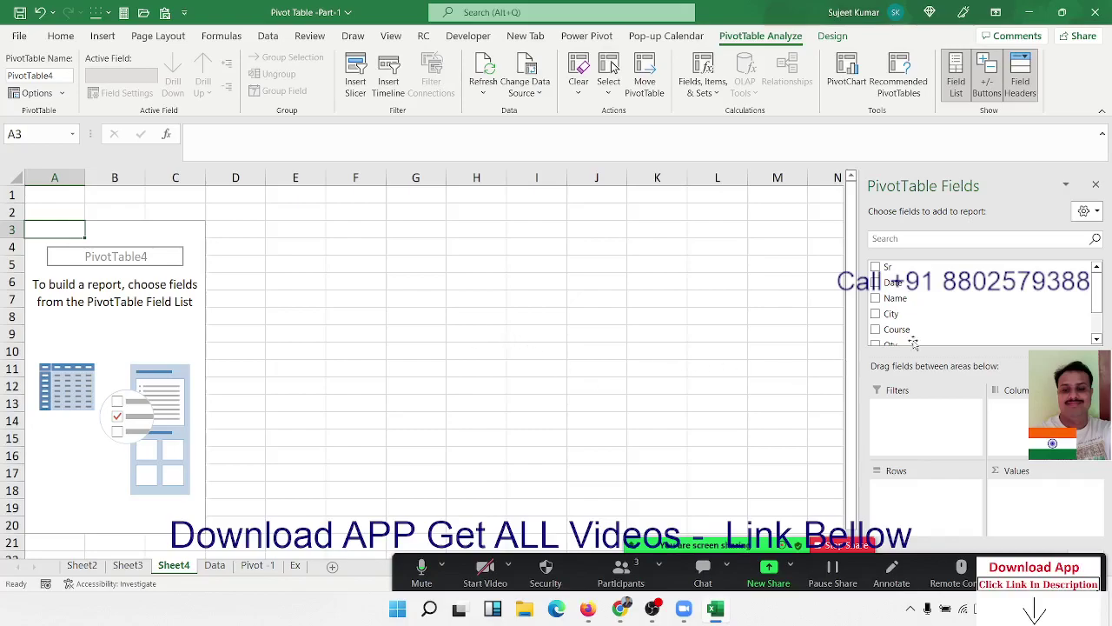
Step: Place Name then Course in Rows and City in Columns
drag(913, 306, 942, 492)
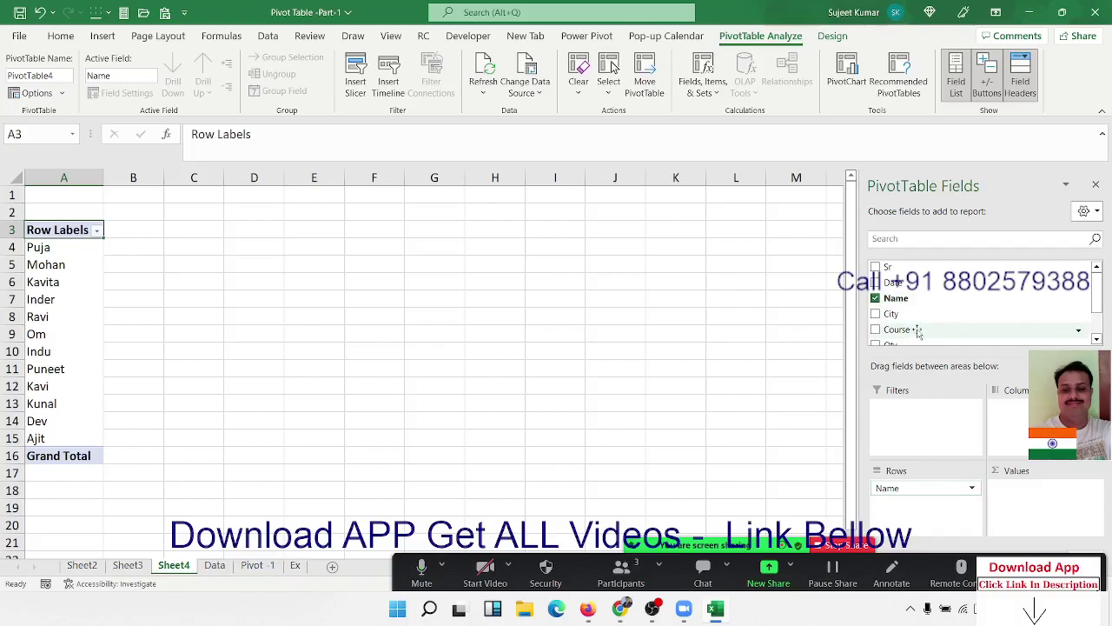
drag(908, 315, 1016, 433)
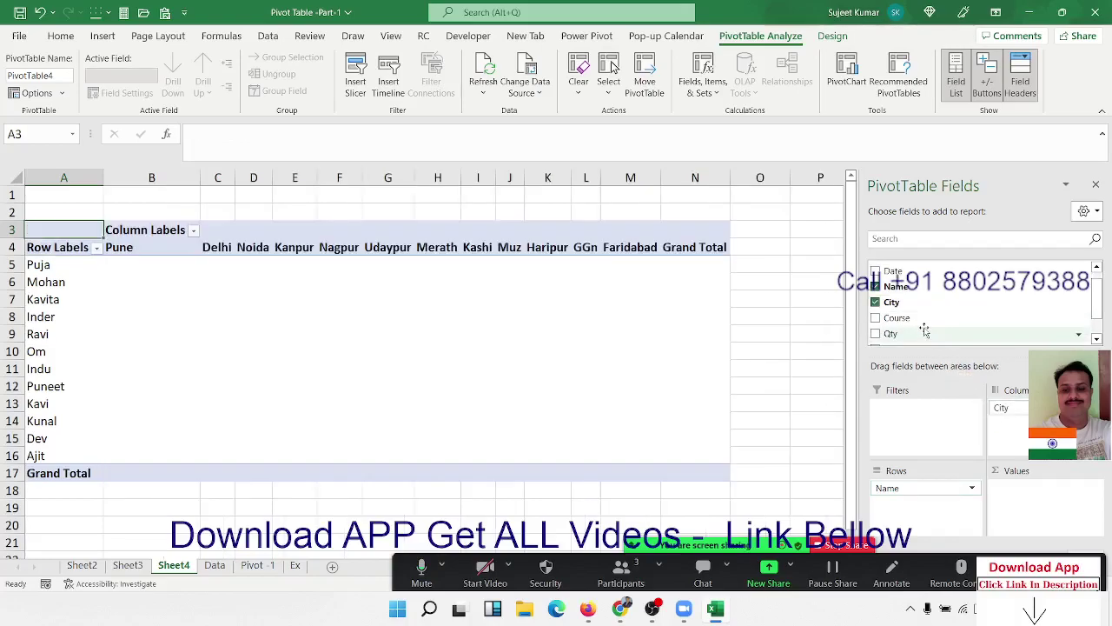
mouse_move(921, 319)
mouse_down()
mouse_move(971, 519)
mouse_move(1023, 441)
mouse_up()
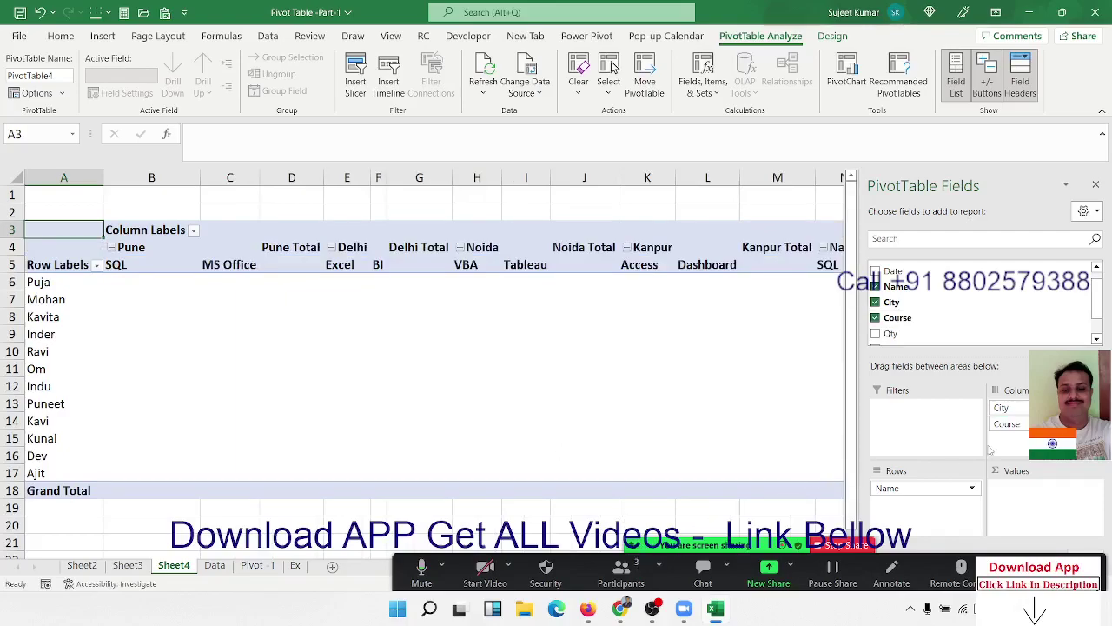
drag(1007, 424, 947, 513)
scroll(99, 330, down, 2)
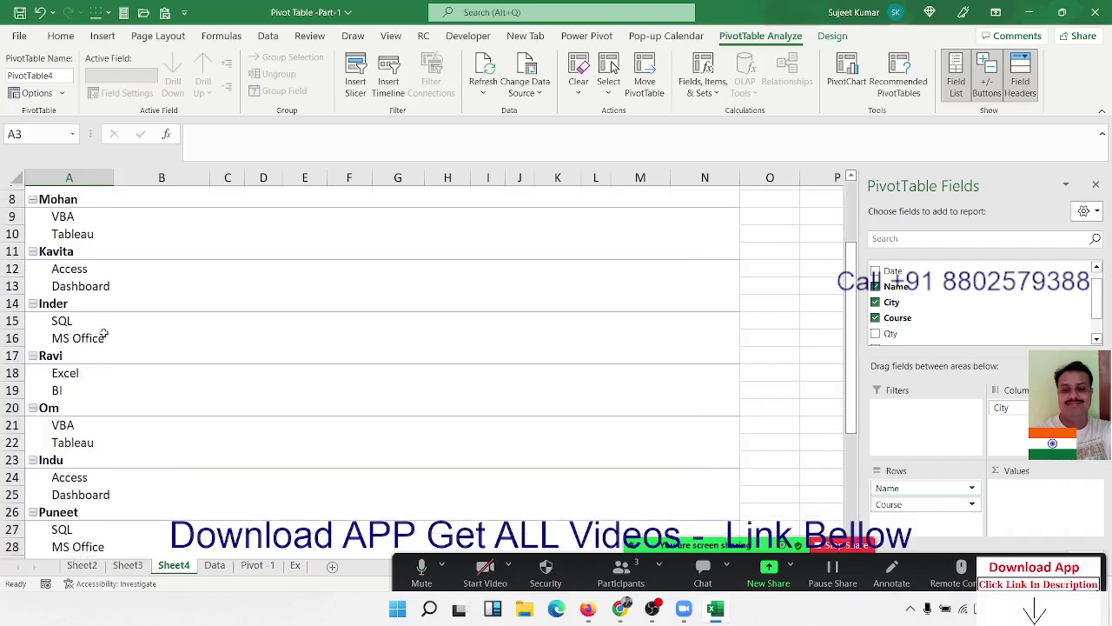
scroll(104, 330, down, 11)
scroll(104, 333, up, 13)
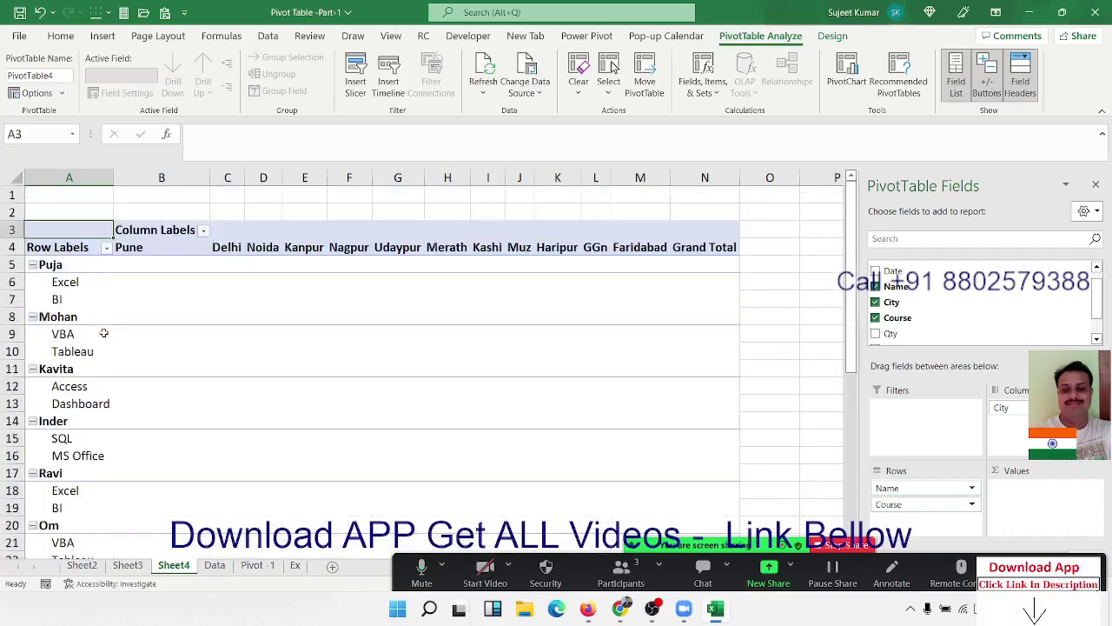
scroll(946, 309, down, 2)
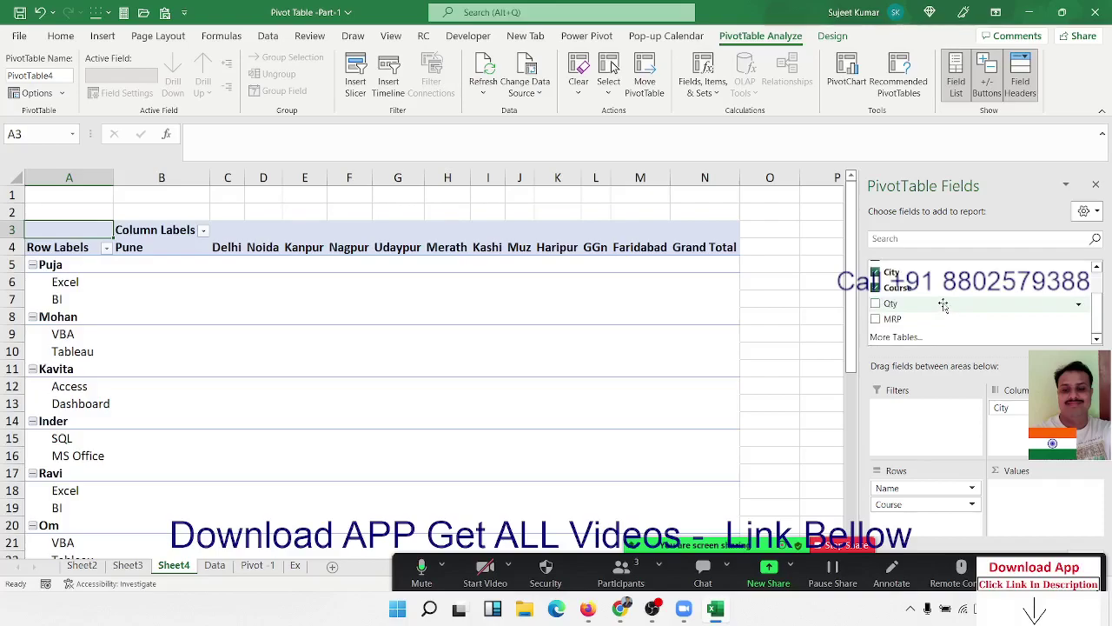
drag(943, 304, 1032, 483)
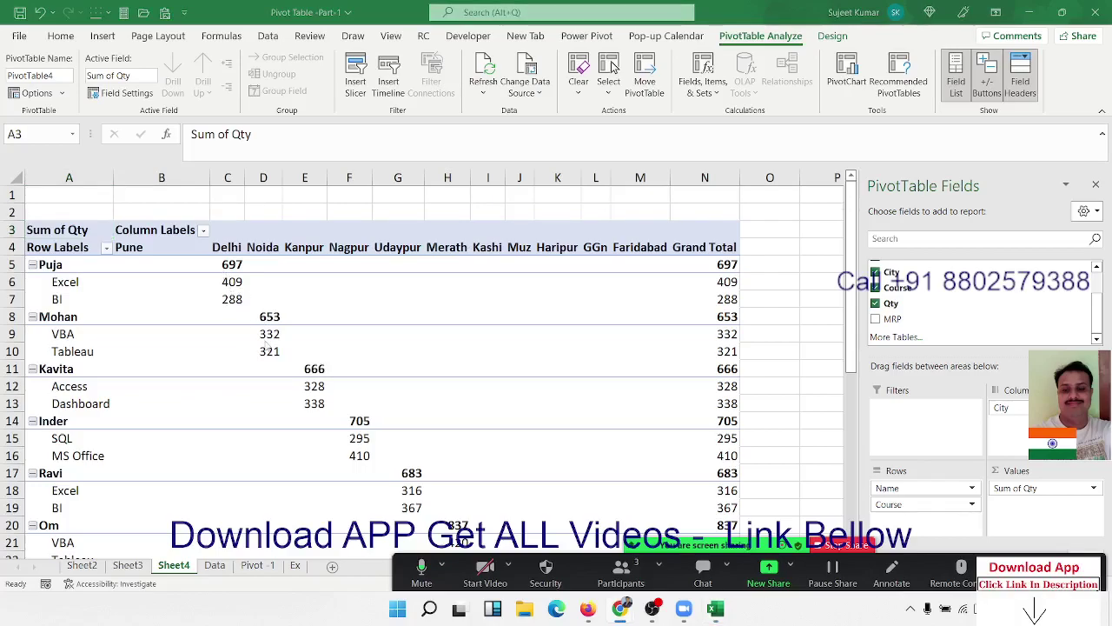
click(1070, 490)
click(1057, 481)
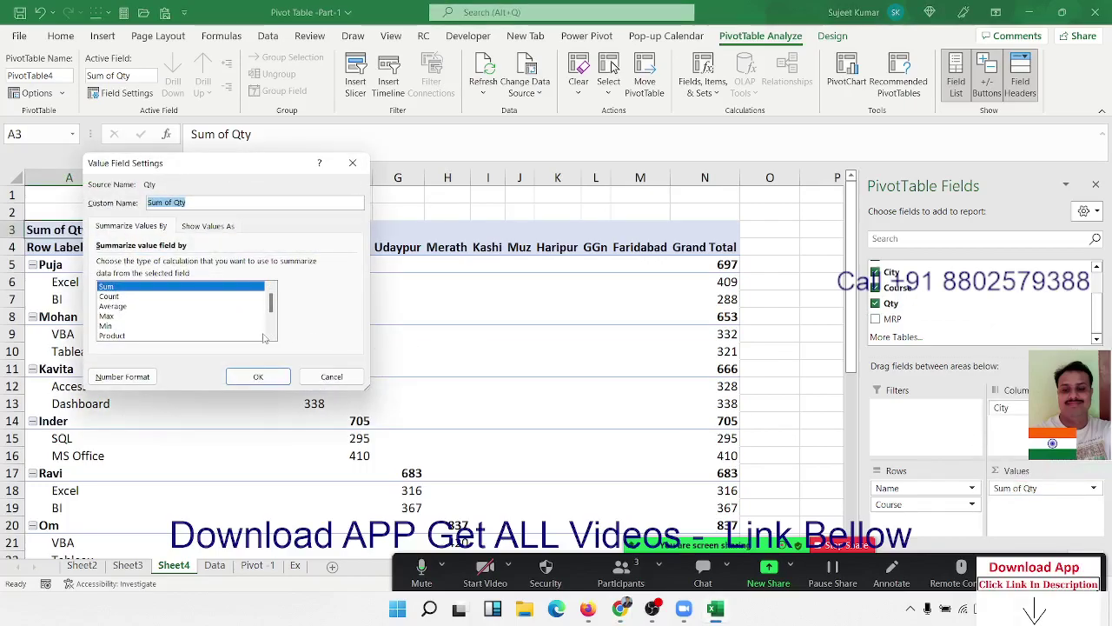
click(254, 377)
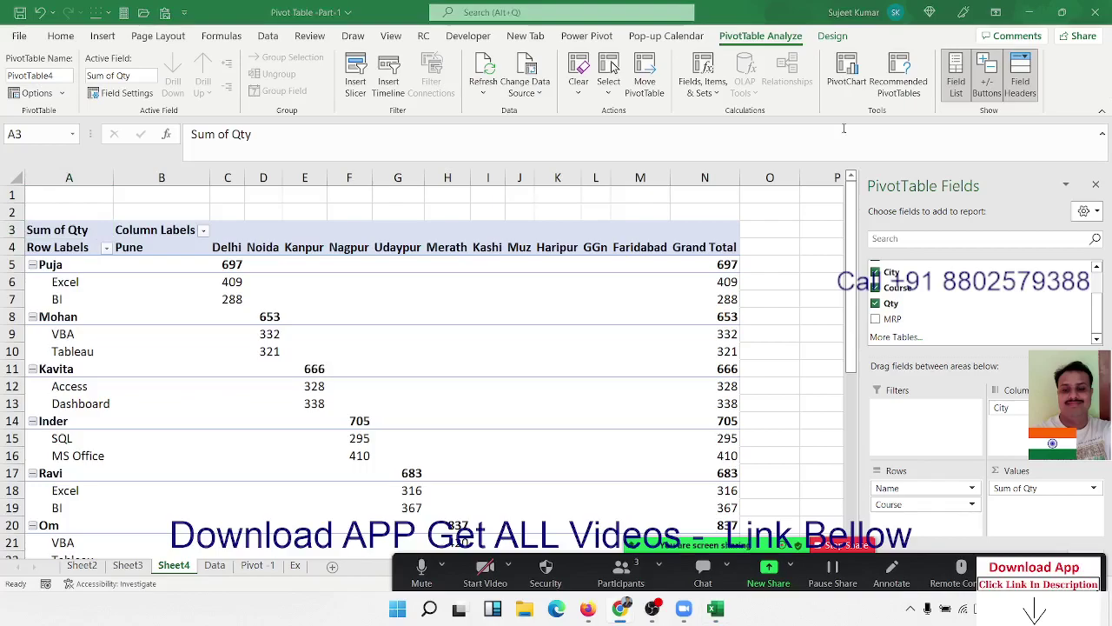
Step: Collapse and re-expand Puja's course rows to try the +/- button
scroll(368, 384, down, 7)
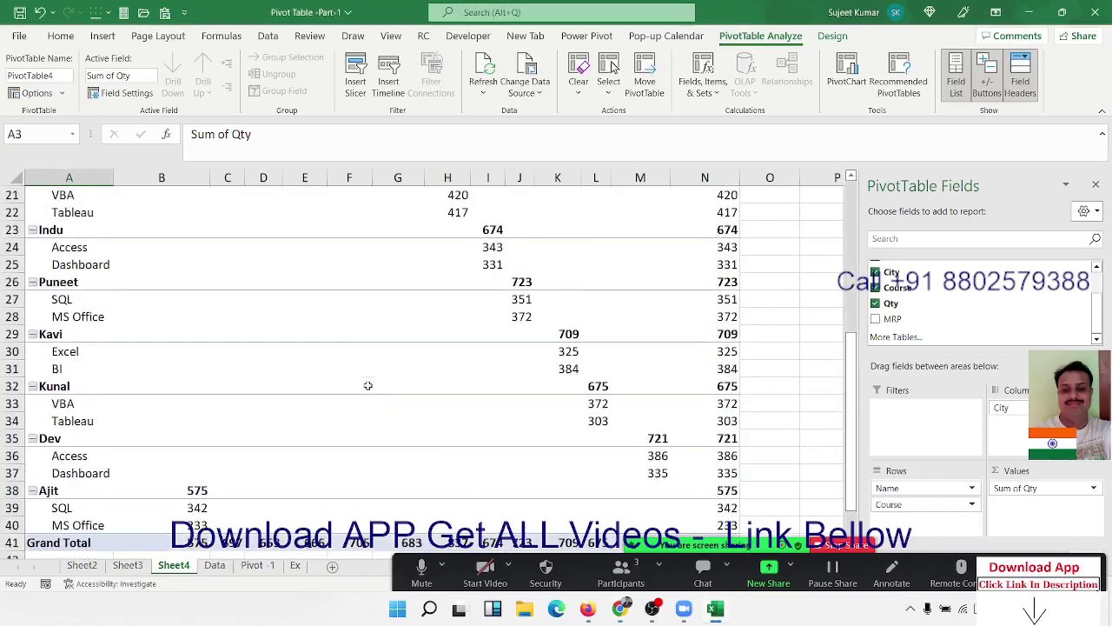
scroll(367, 385, down, 3)
scroll(367, 385, up, 3)
scroll(368, 385, up, 7)
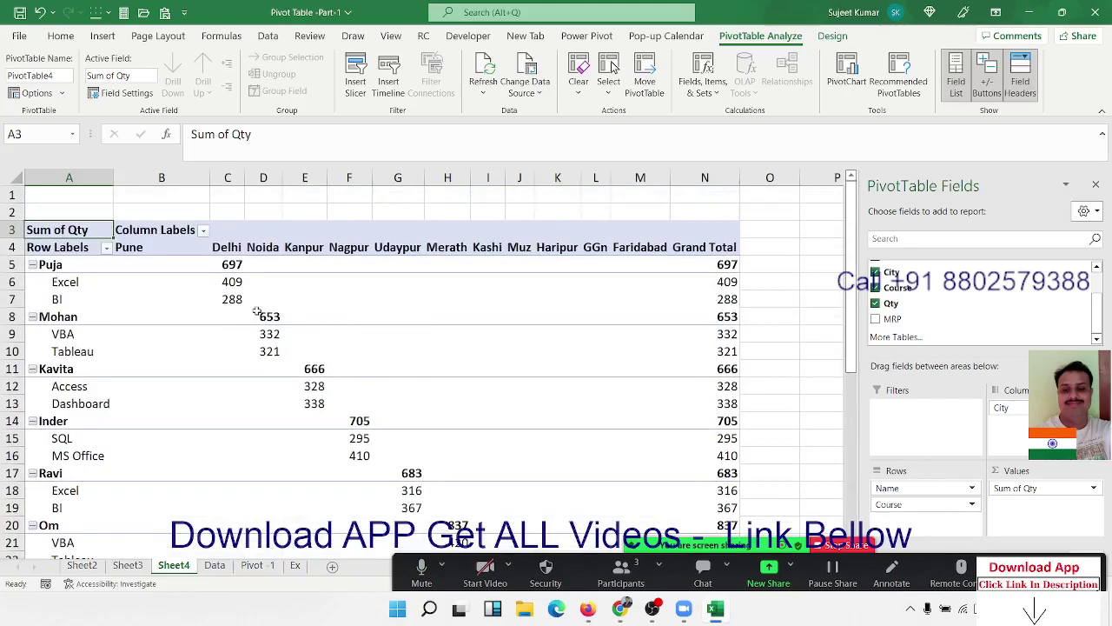
click(36, 271)
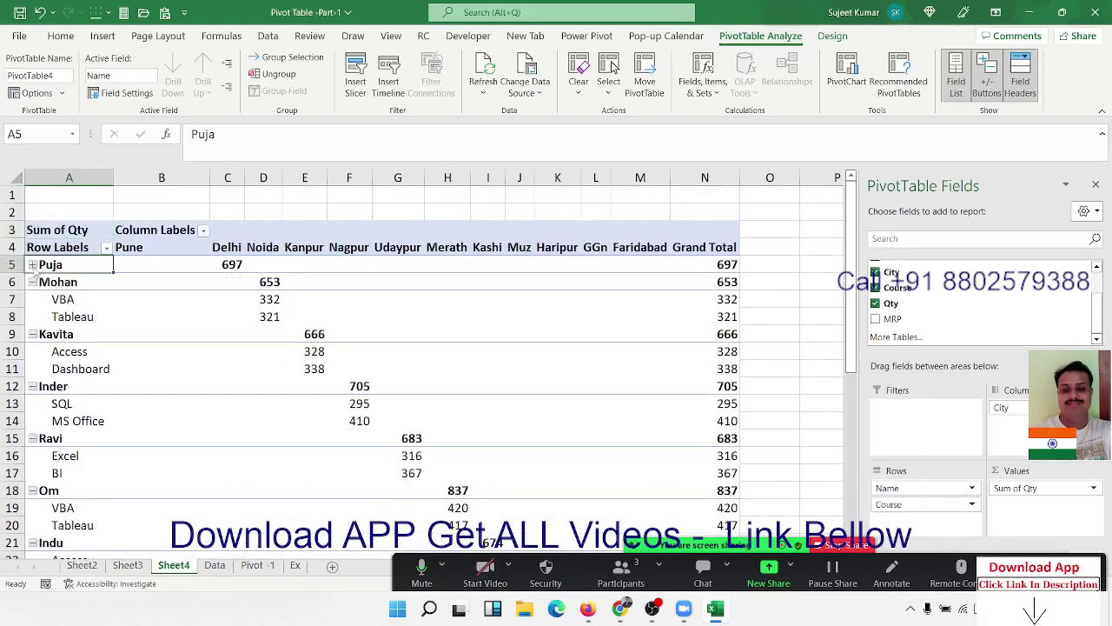
click(32, 264)
click(32, 264)
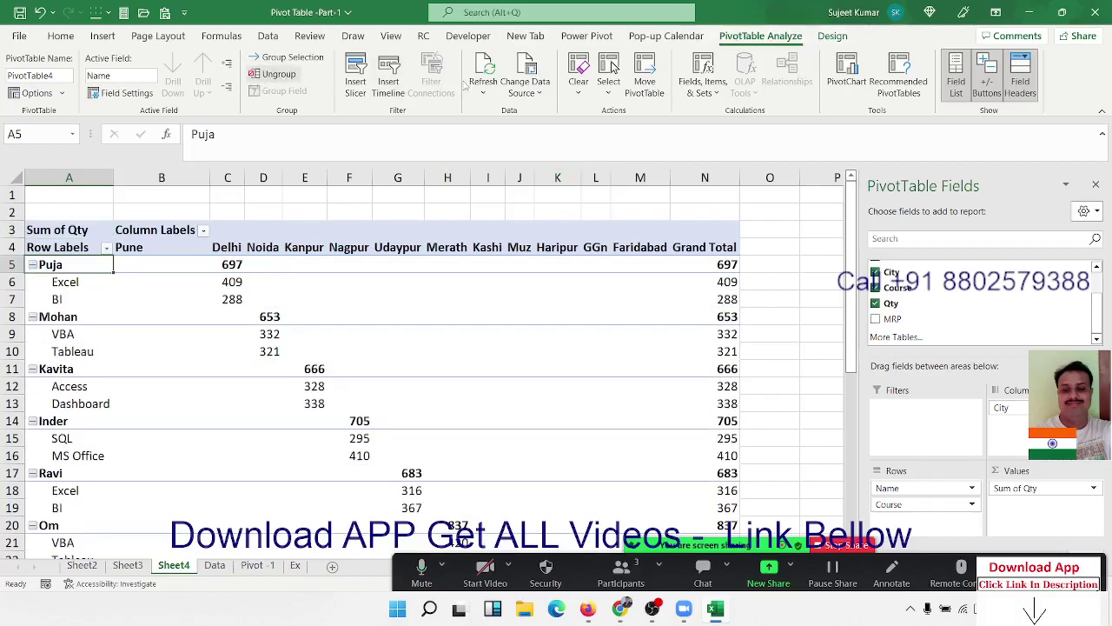
Step: Collapse the whole Name field so only per-name city totals show
click(225, 88)
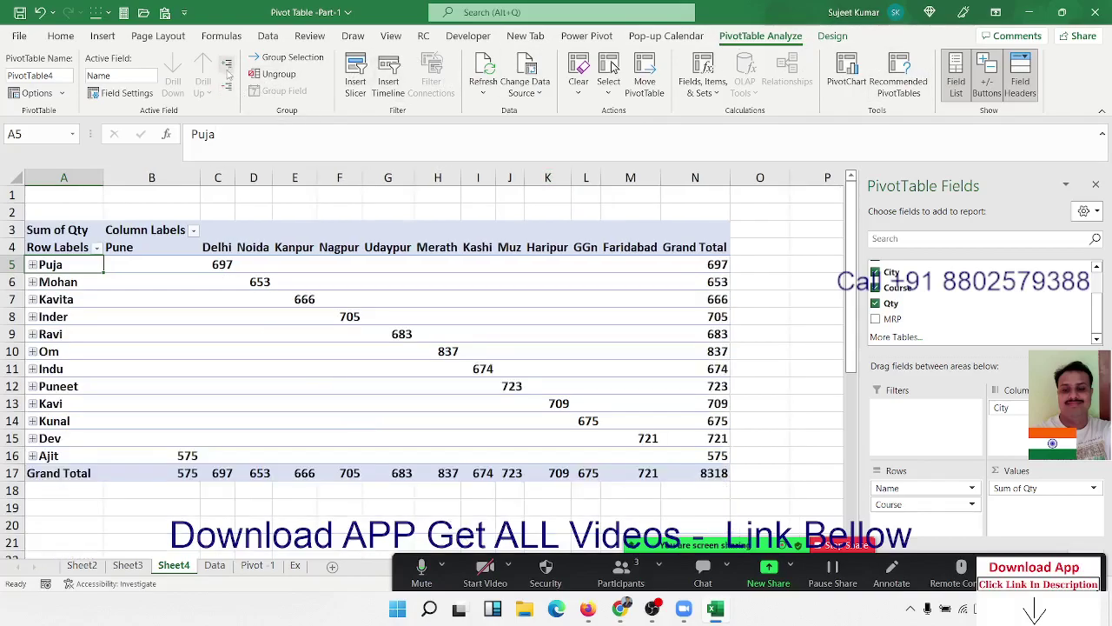
click(228, 66)
click(226, 88)
Step: Move City from Columns into Rows between Name and Course, expanding Puja to check
drag(1001, 407, 943, 522)
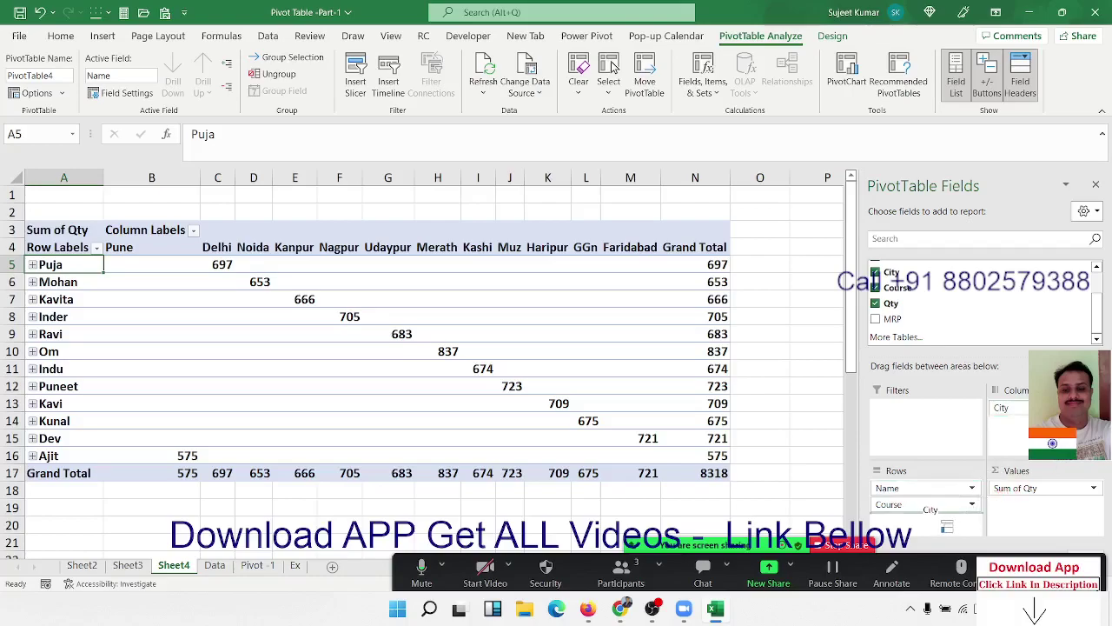
drag(943, 521, 926, 504)
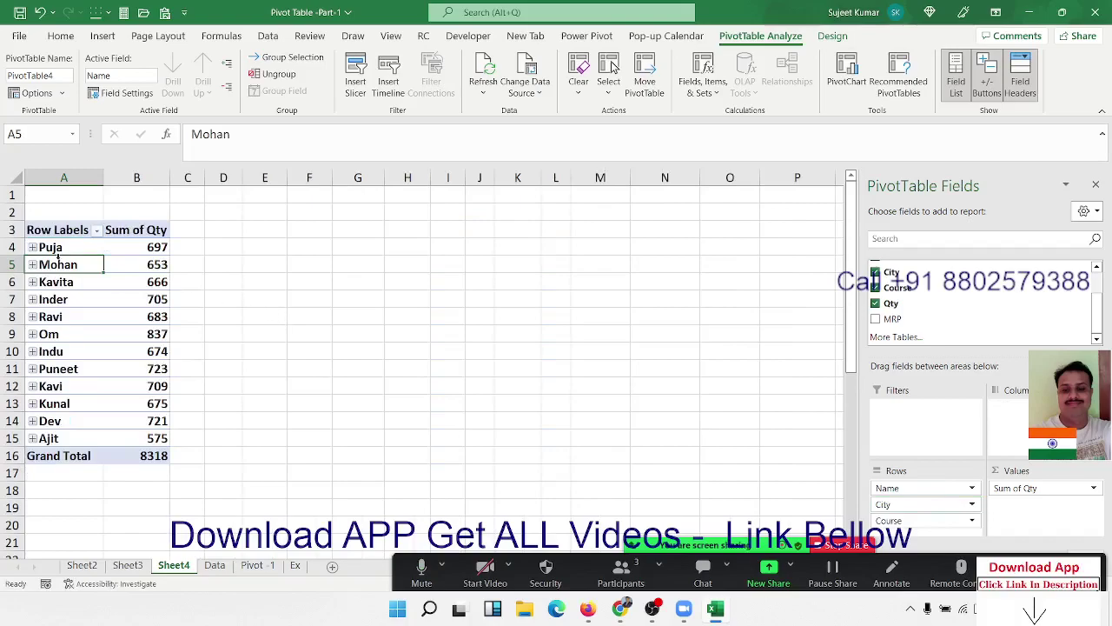
click(32, 247)
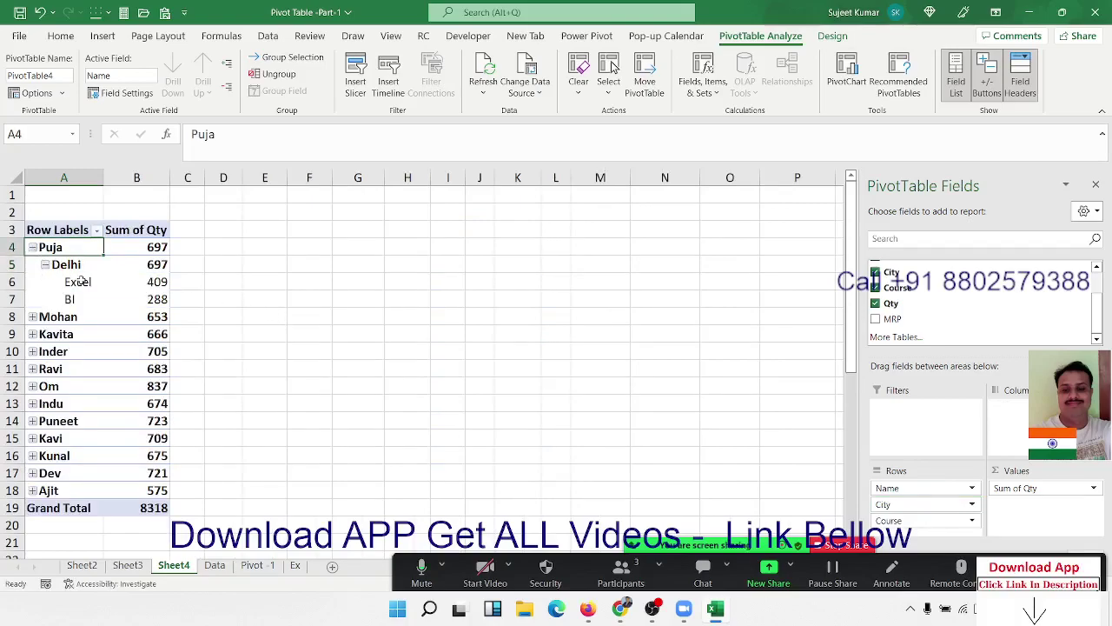
drag(79, 282, 166, 320)
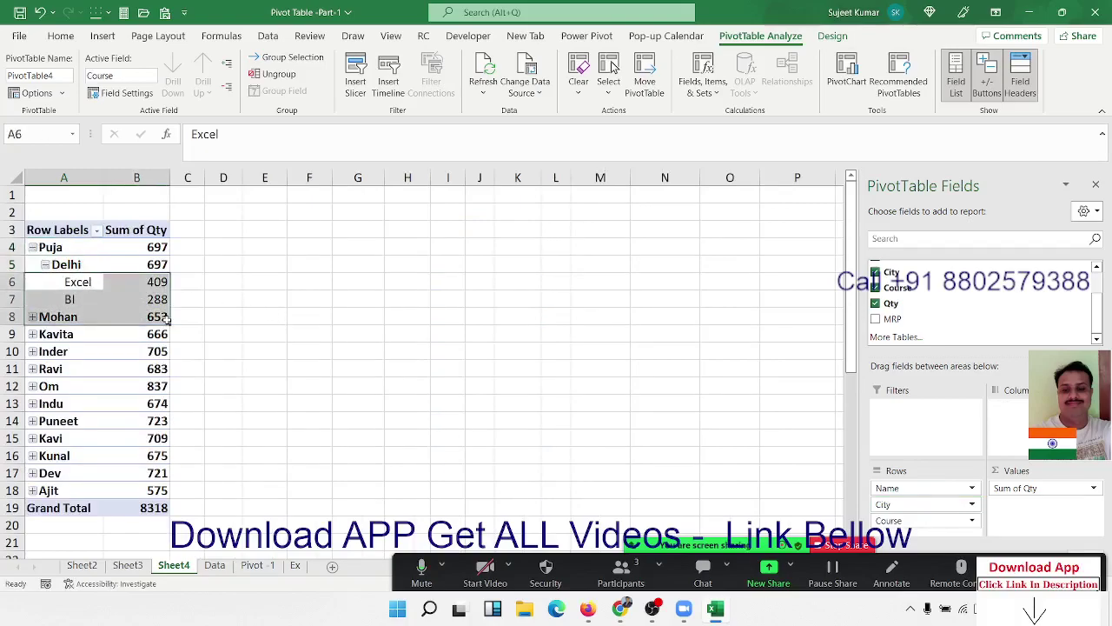
Step: Test collapsing and expanding Puja and Kavita, then save the workbook
click(33, 249)
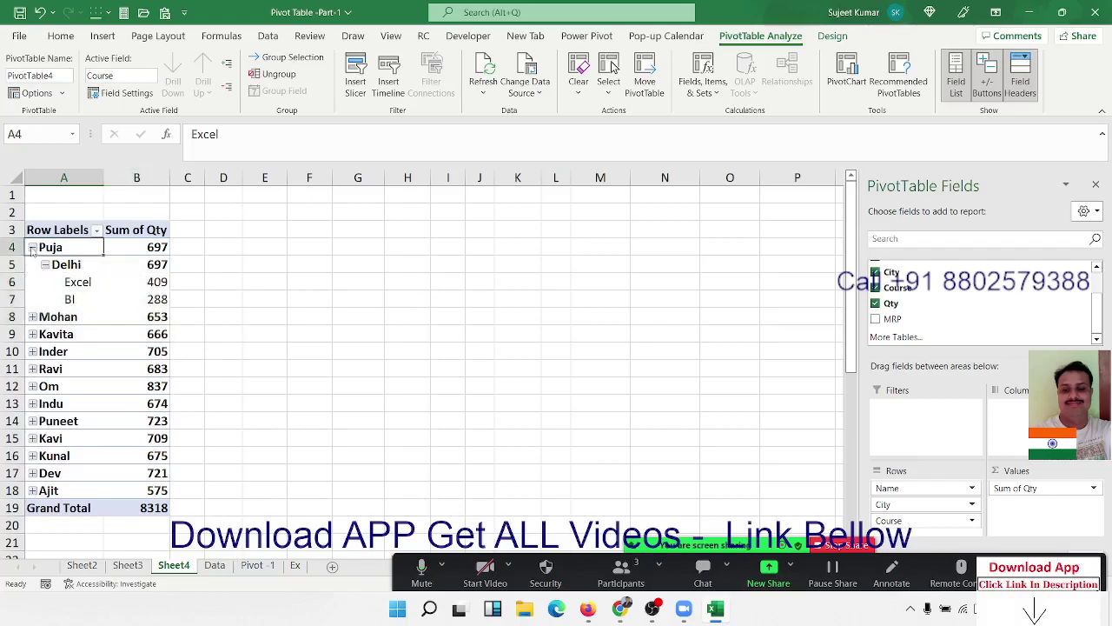
click(32, 248)
click(32, 248)
click(32, 248)
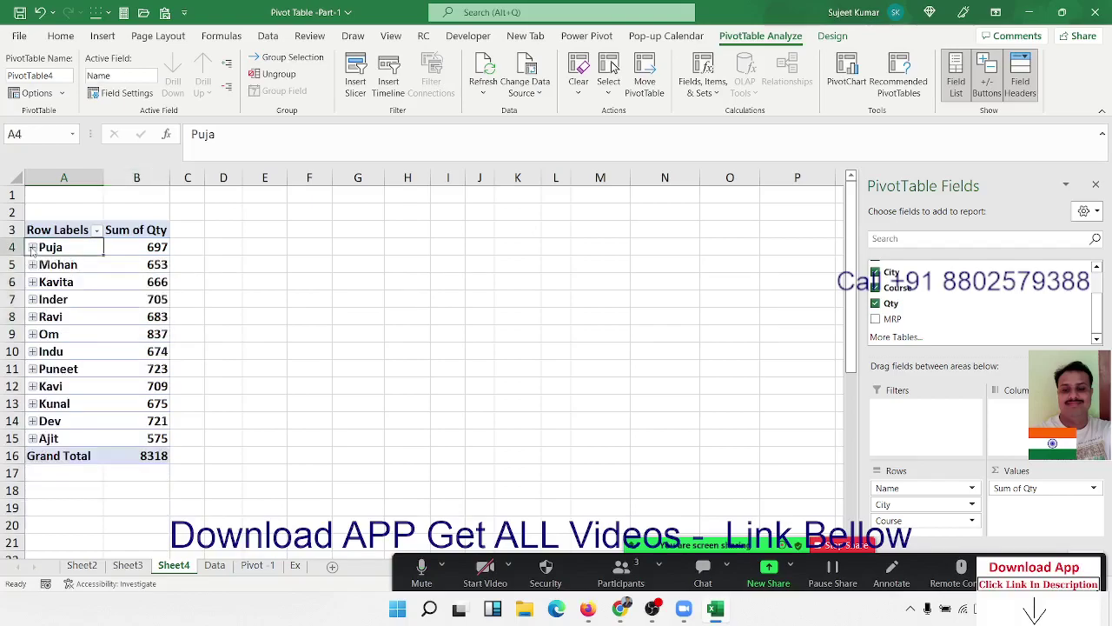
click(32, 282)
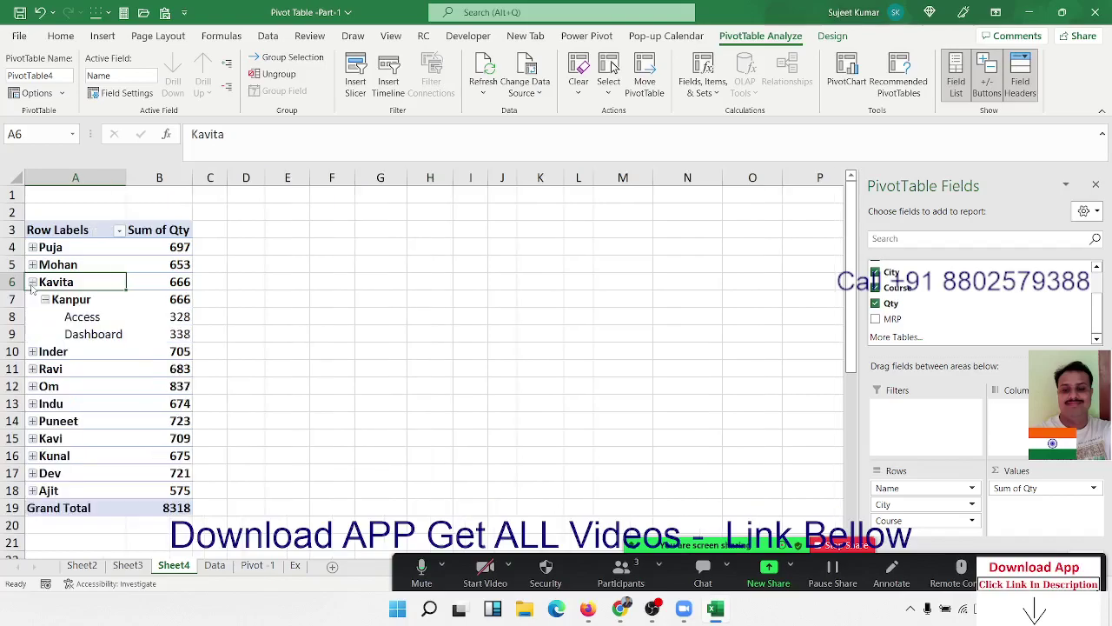
click(32, 282)
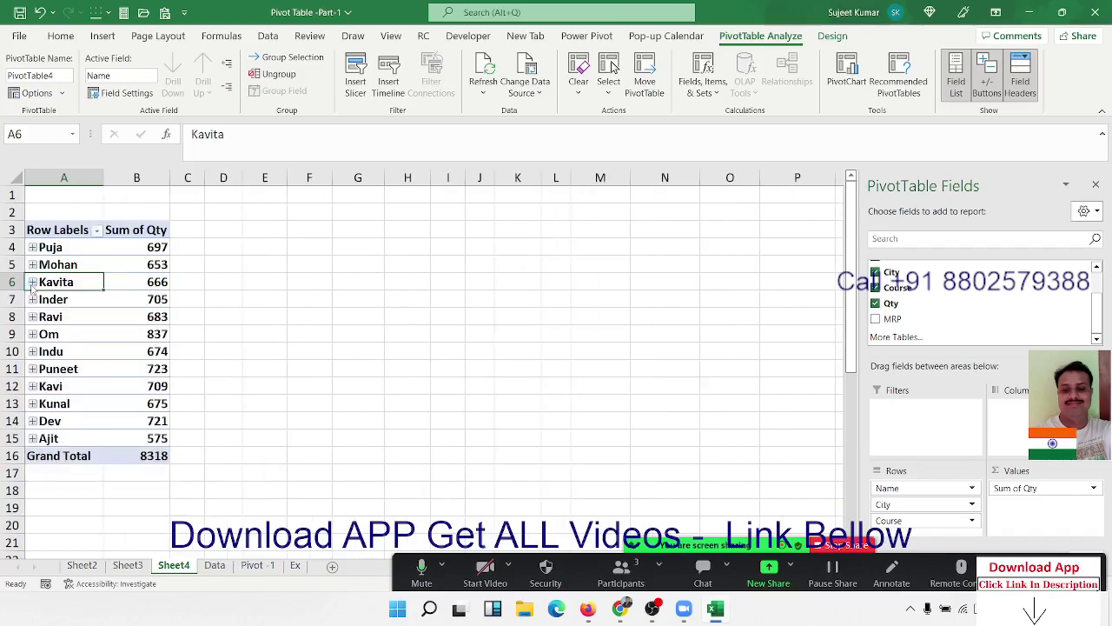
click(19, 12)
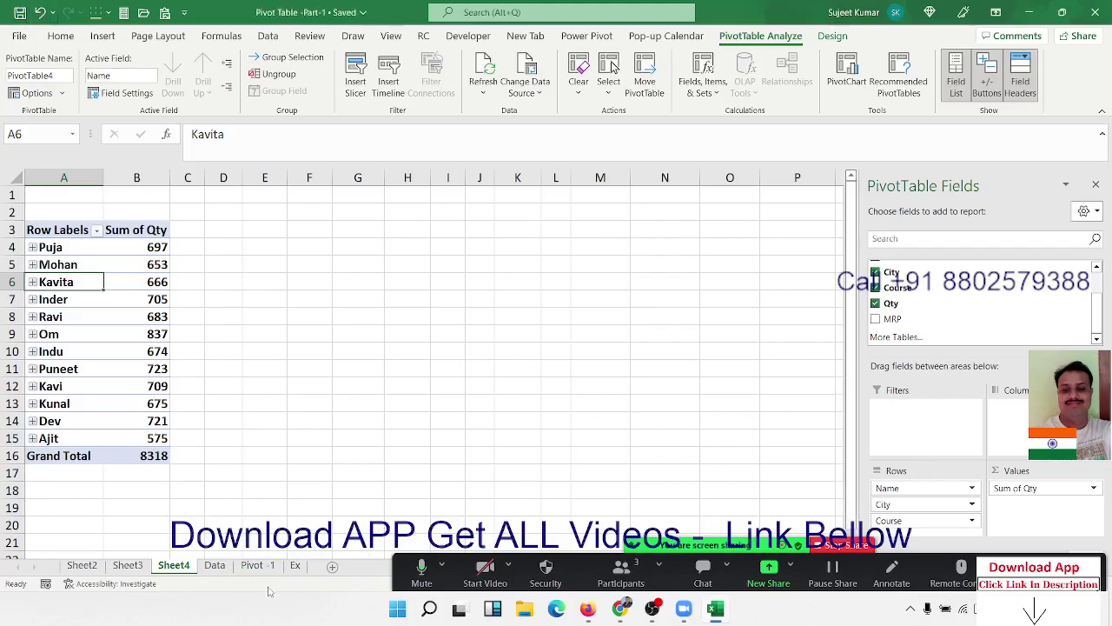
Step: Review the Q1 and Q2 pivot summary questions on the Ex sheet
click(296, 565)
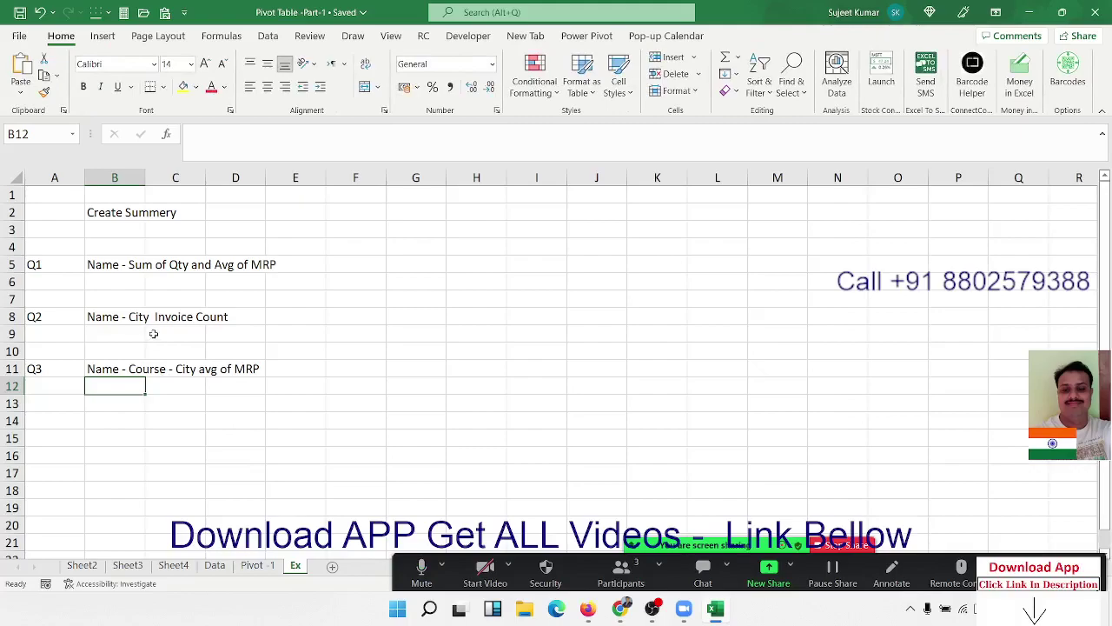
click(121, 266)
click(133, 298)
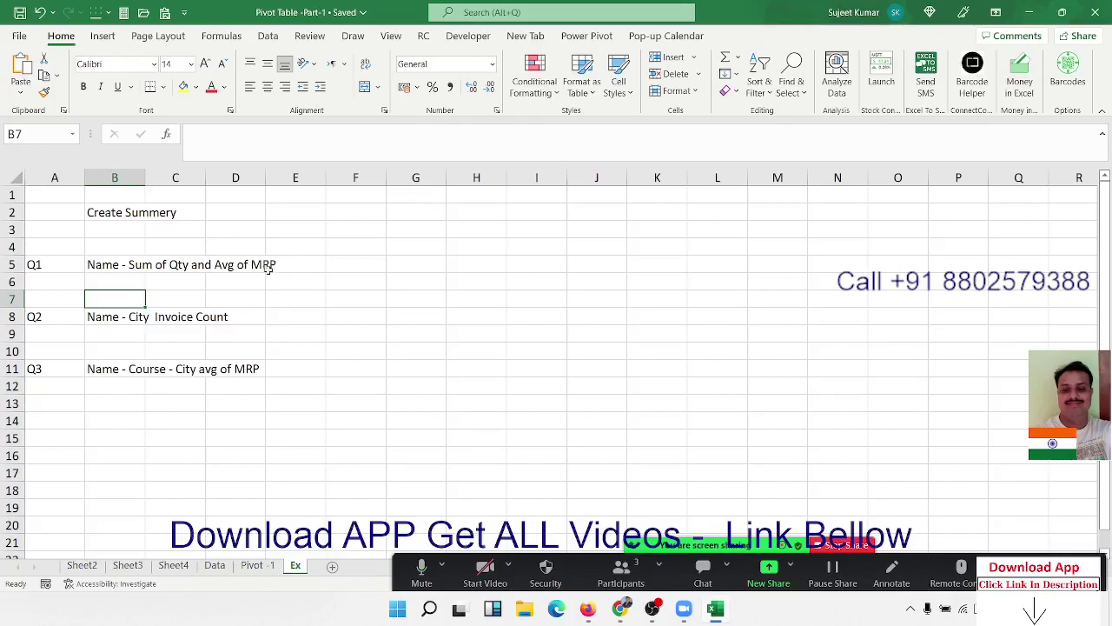
click(287, 330)
click(126, 331)
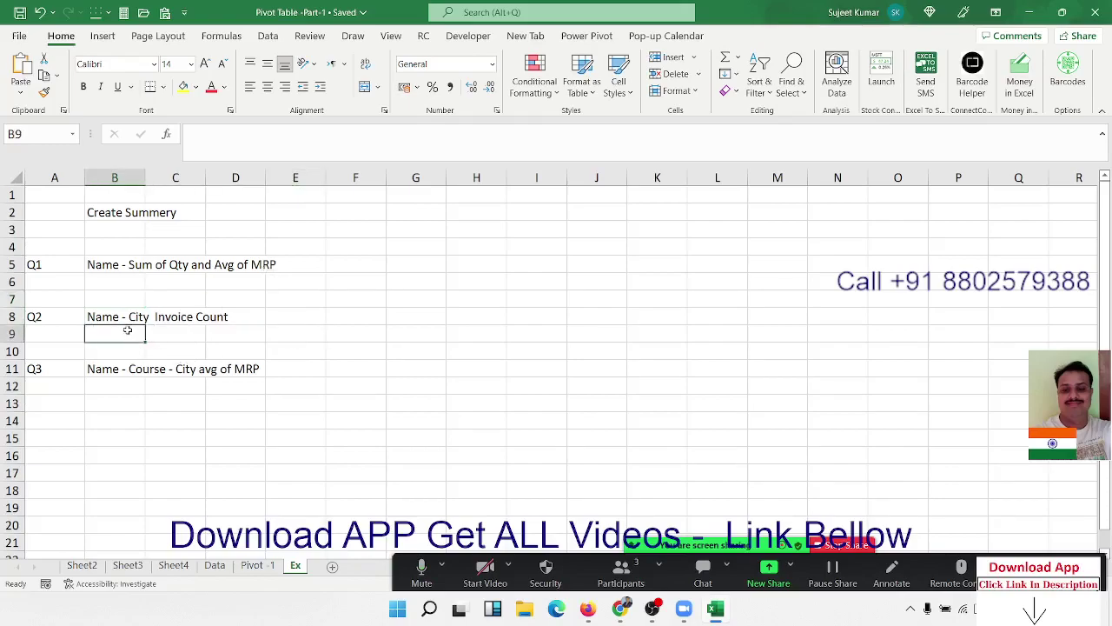
Step: Check the Q3 question, then return to the Data sheet and save the workbook
click(120, 389)
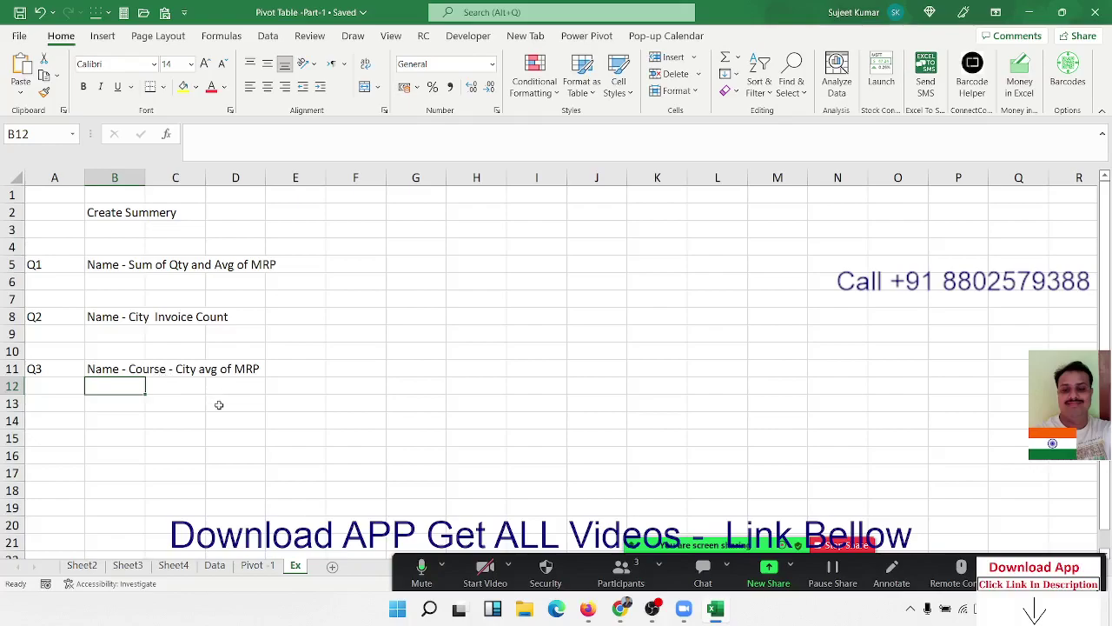
click(218, 402)
click(217, 570)
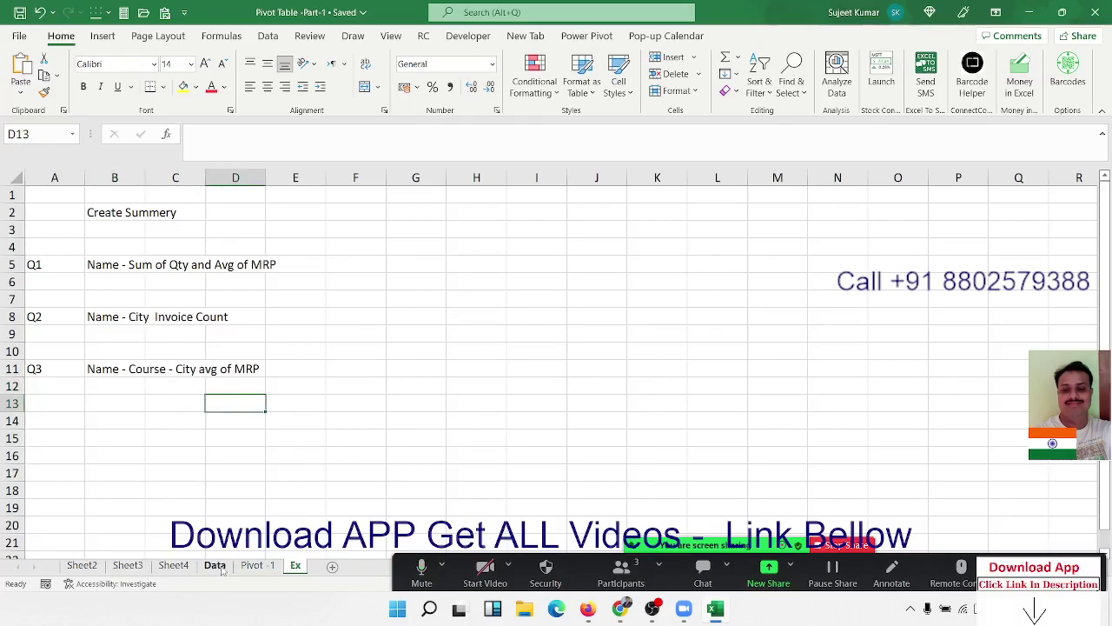
click(22, 12)
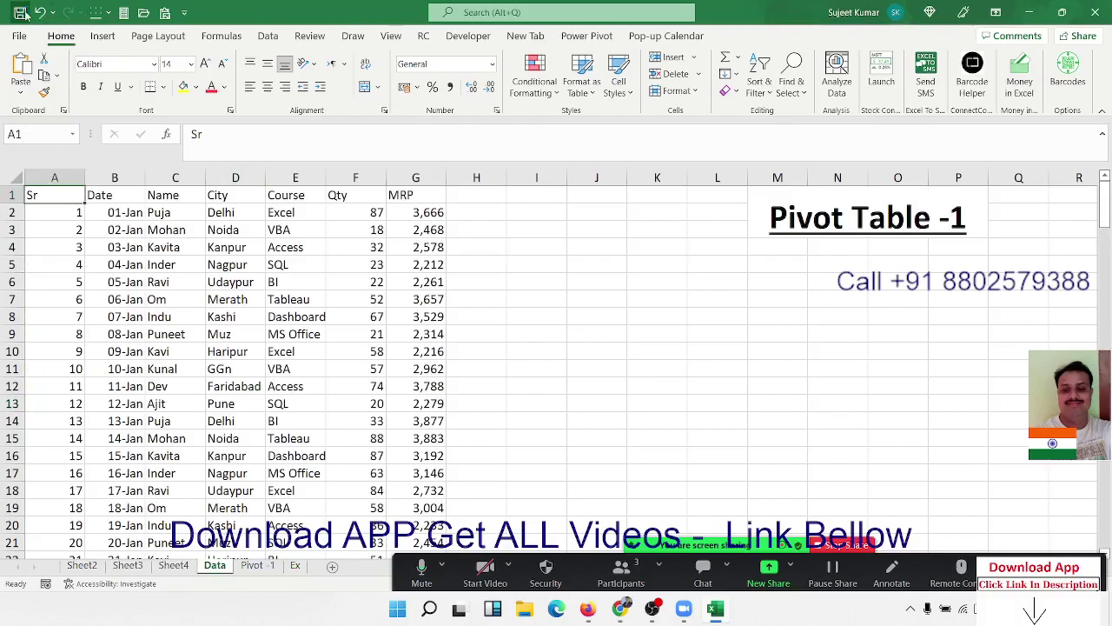